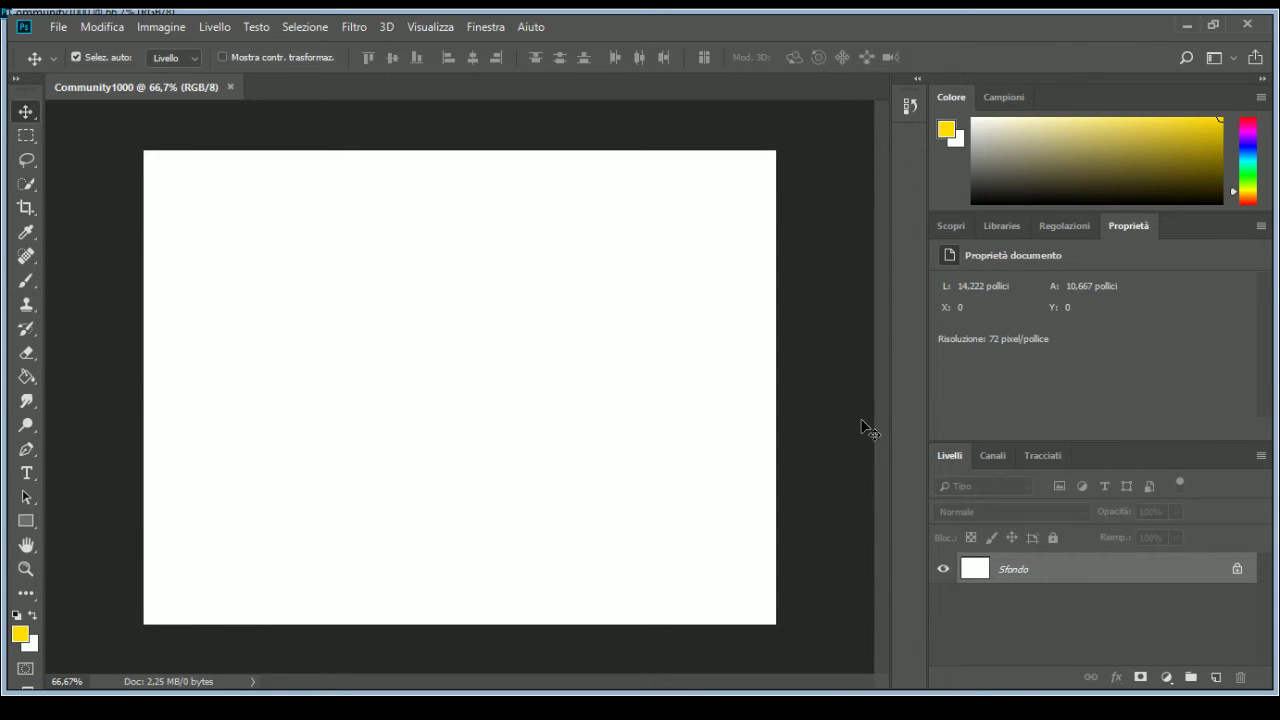
Step: Unlock the Sfondo background and delete the white Livello 0, leaving an empty layer
click(1238, 568)
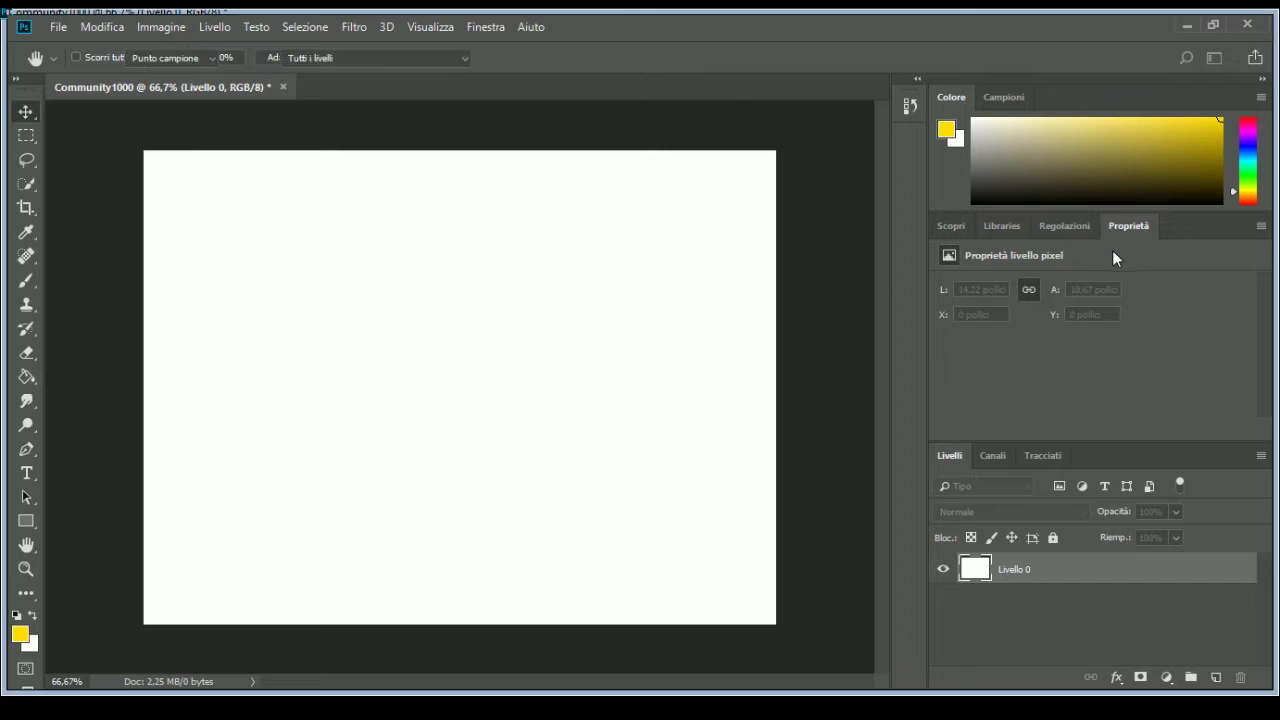
click(1217, 679)
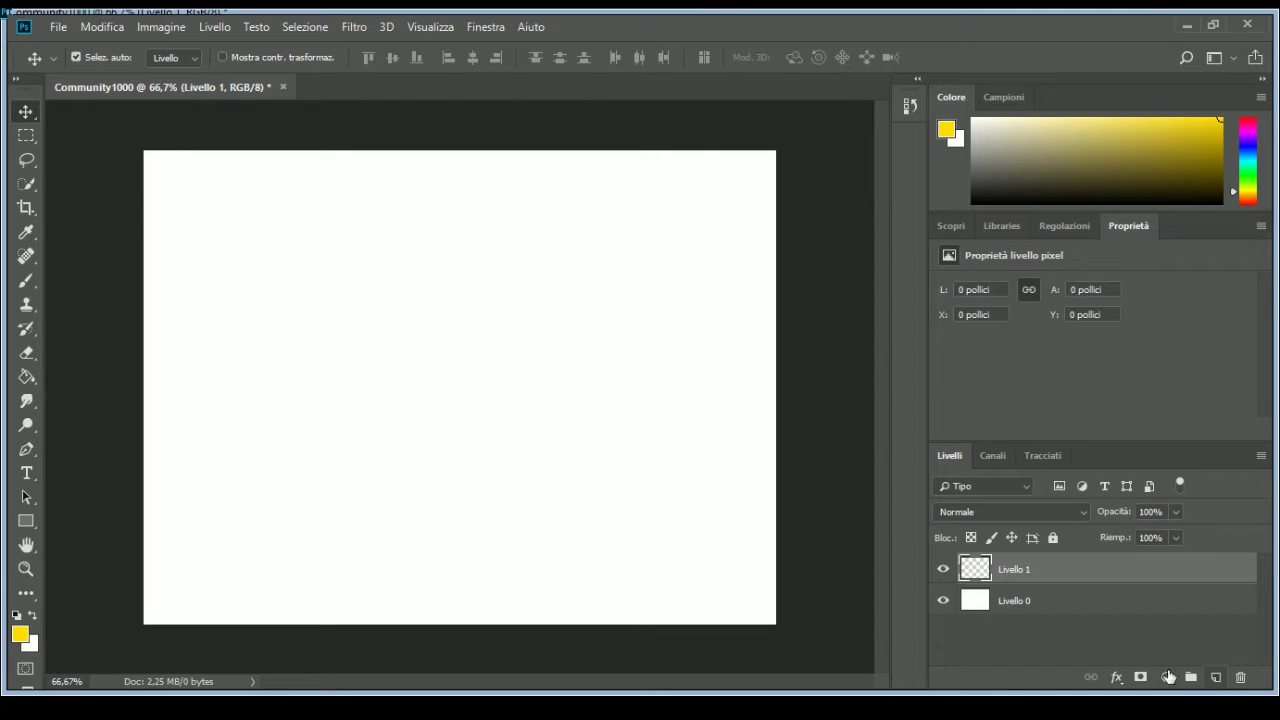
click(1024, 603)
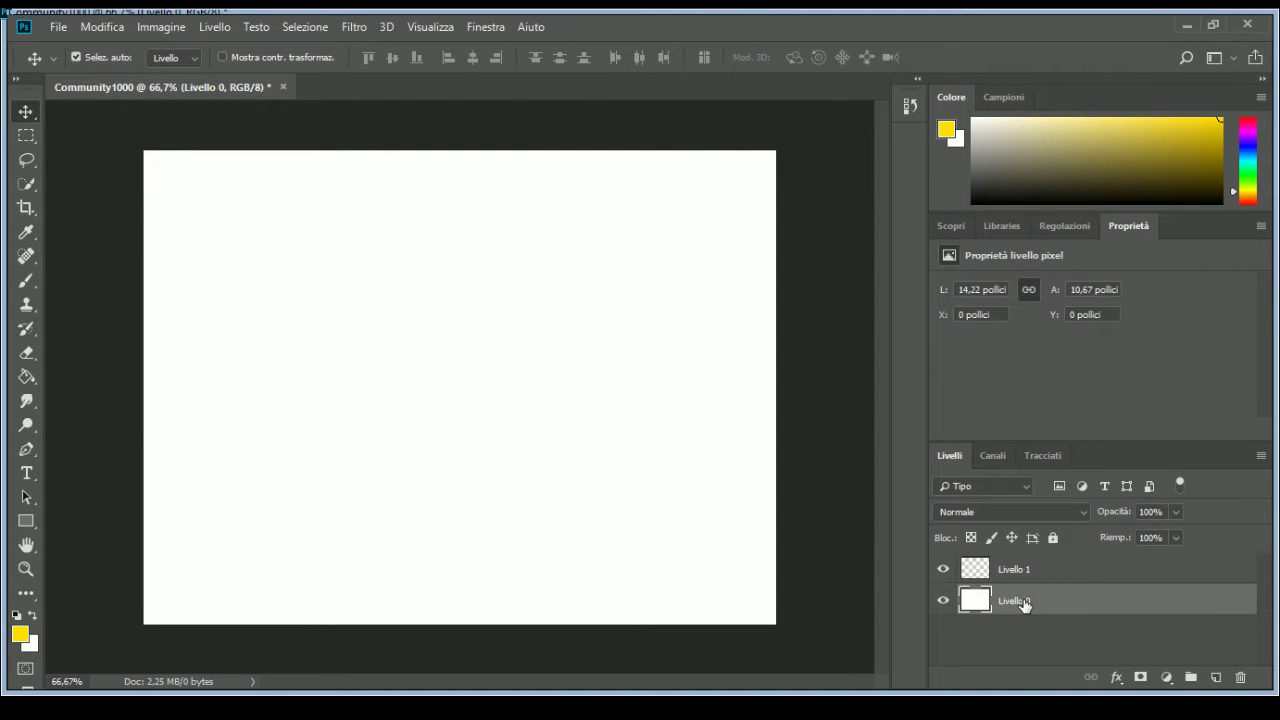
key(Delete)
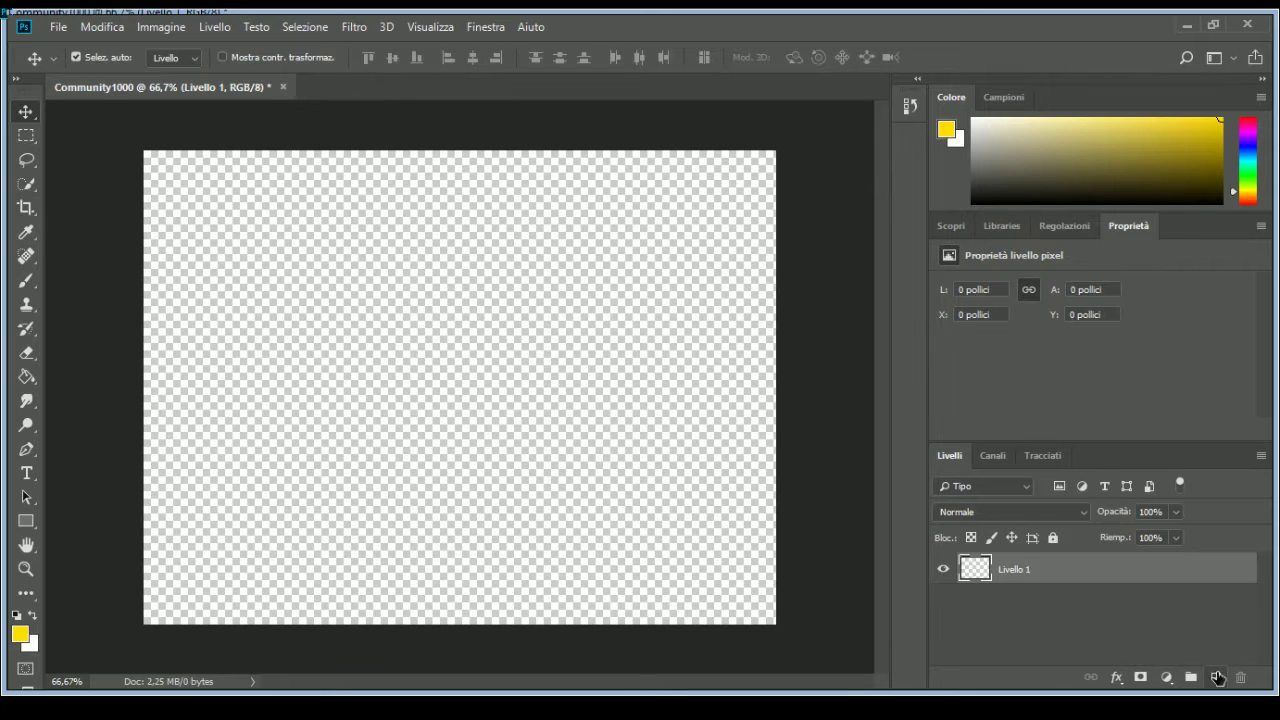
click(1217, 679)
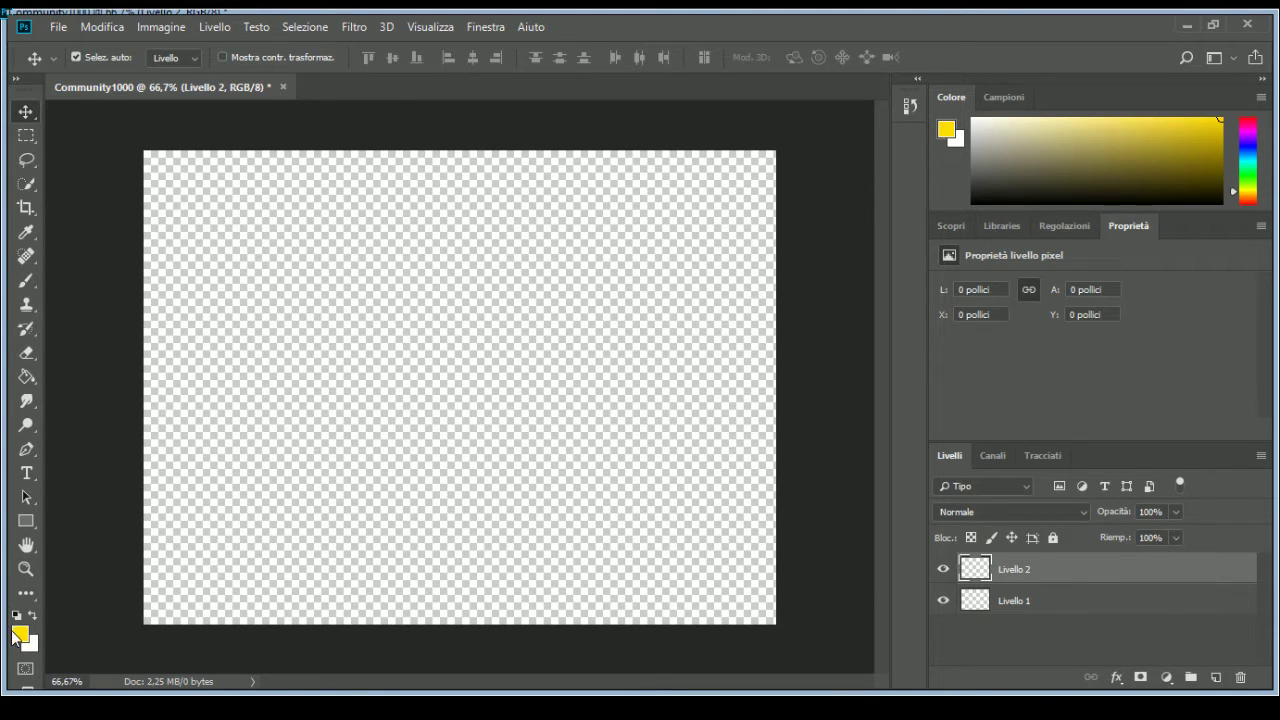
Step: Draw a strokeless cyan 1207 × 448 px rectangle across the top half of the canvas
click(27, 521)
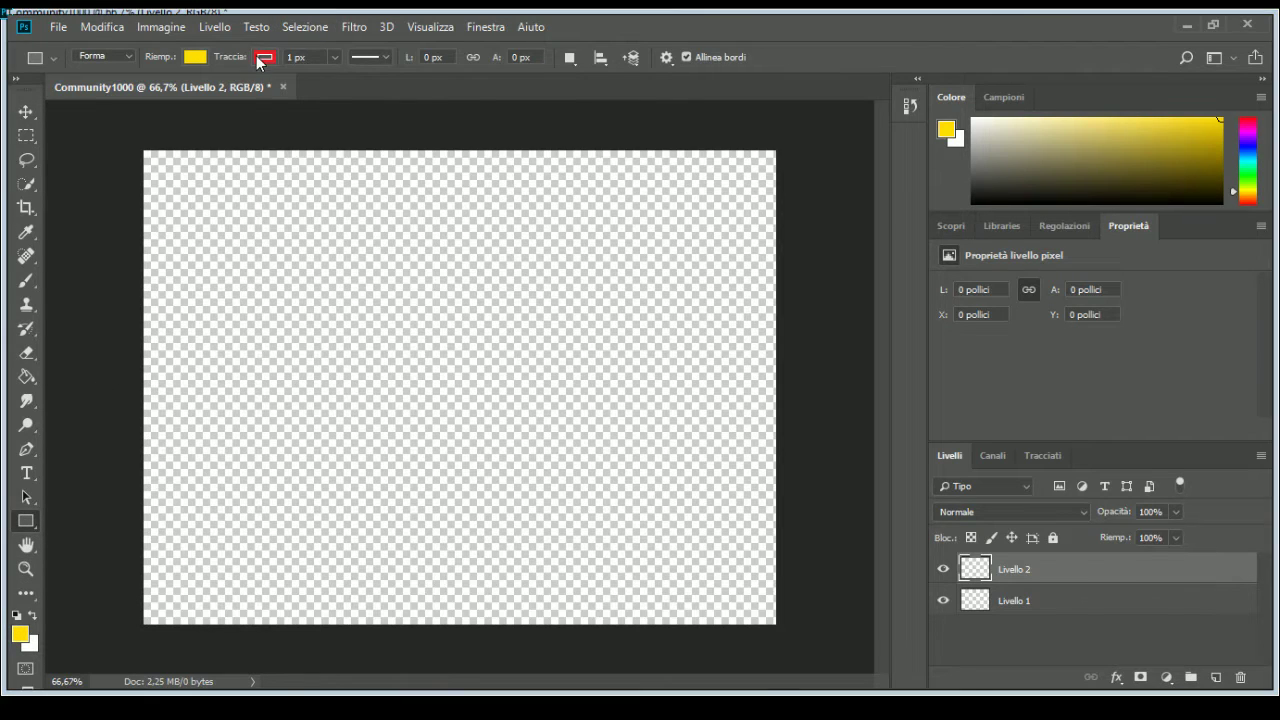
click(185, 90)
click(250, 222)
click(243, 243)
mouse_move(815, 131)
mouse_down()
mouse_move(103, 467)
mouse_move(56, 405)
mouse_move(68, 407)
mouse_up()
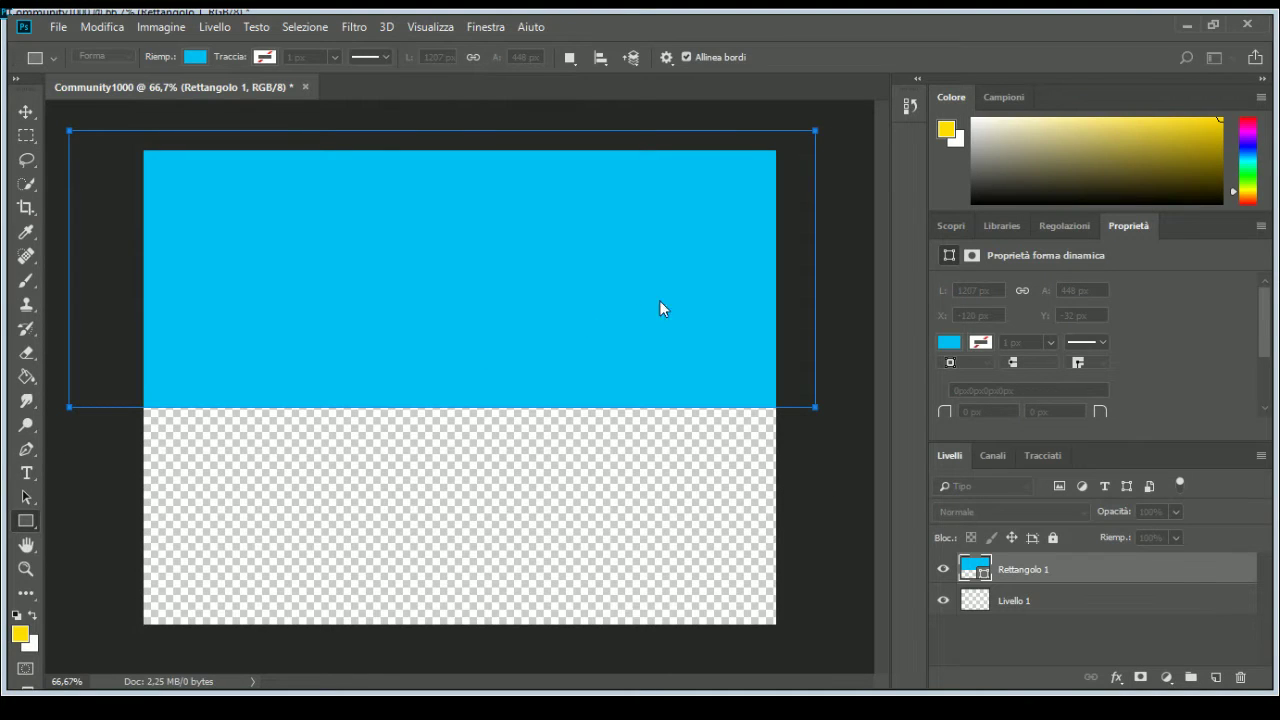
click(585, 280)
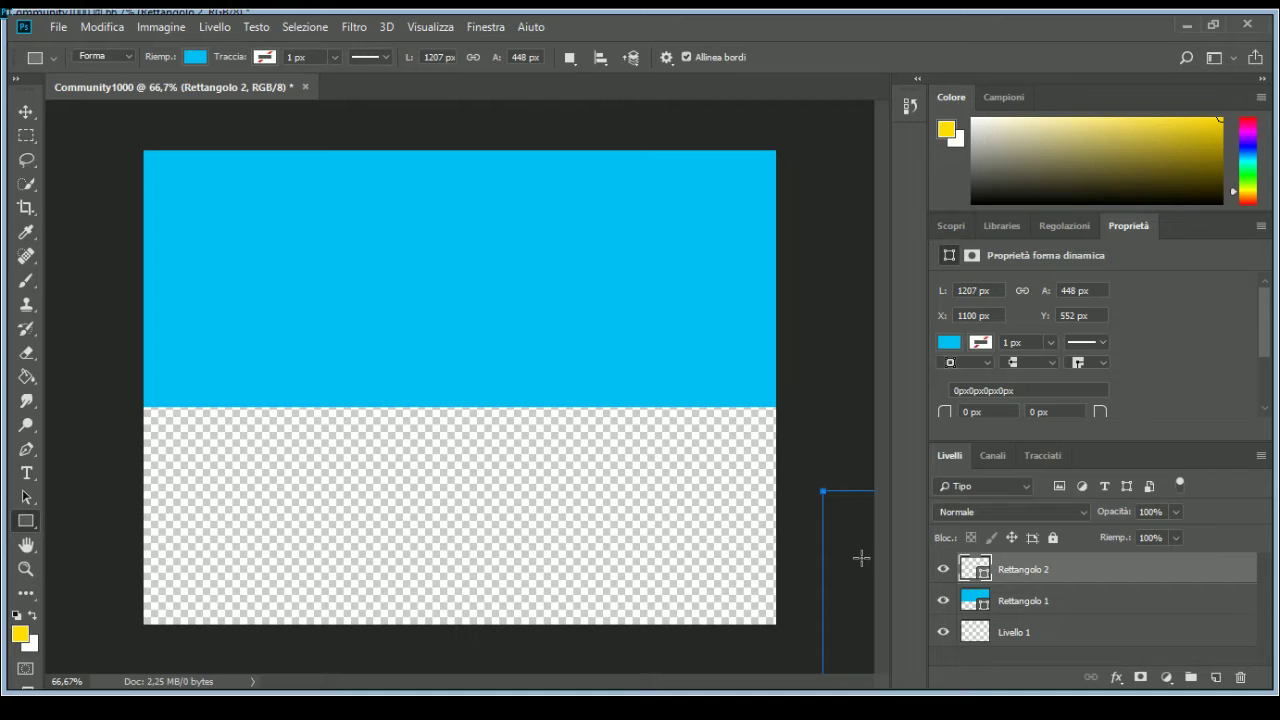
click(26, 111)
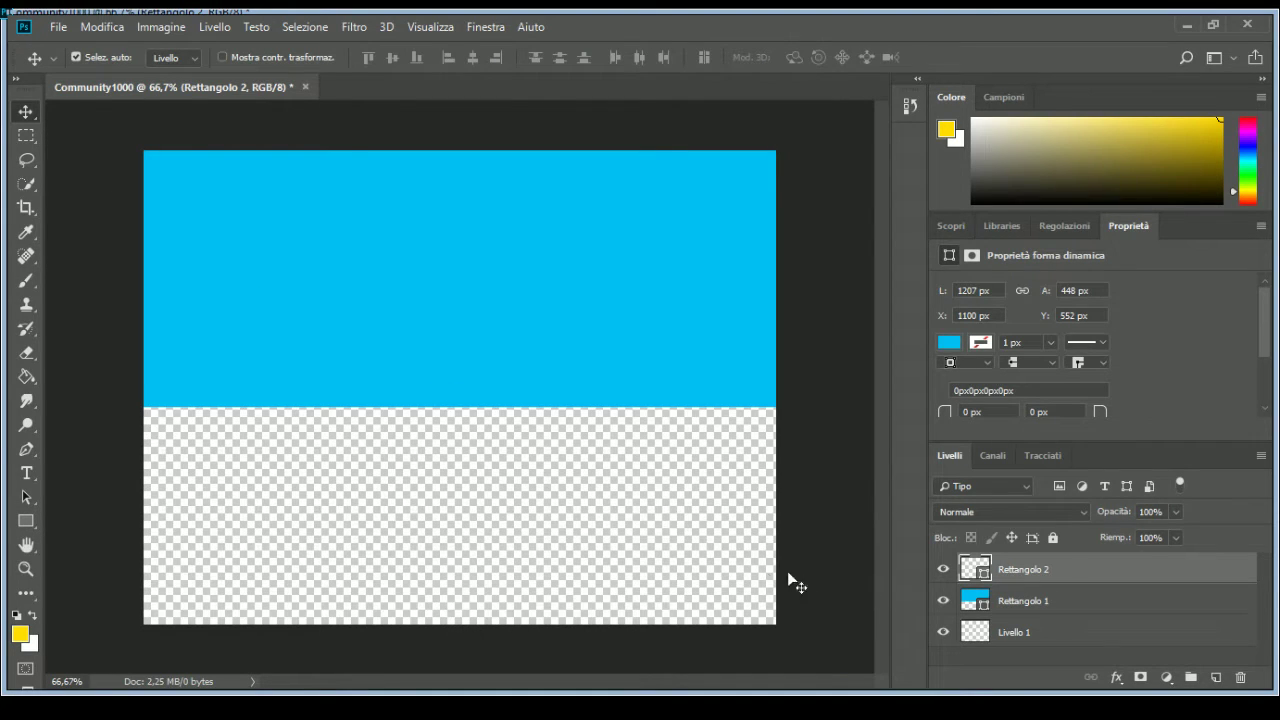
Step: Delete the stray Rettangolo 2 and add a cyan lower block, shifted right to X 357, Y 440
drag(771, 571, 600, 544)
key(Delete)
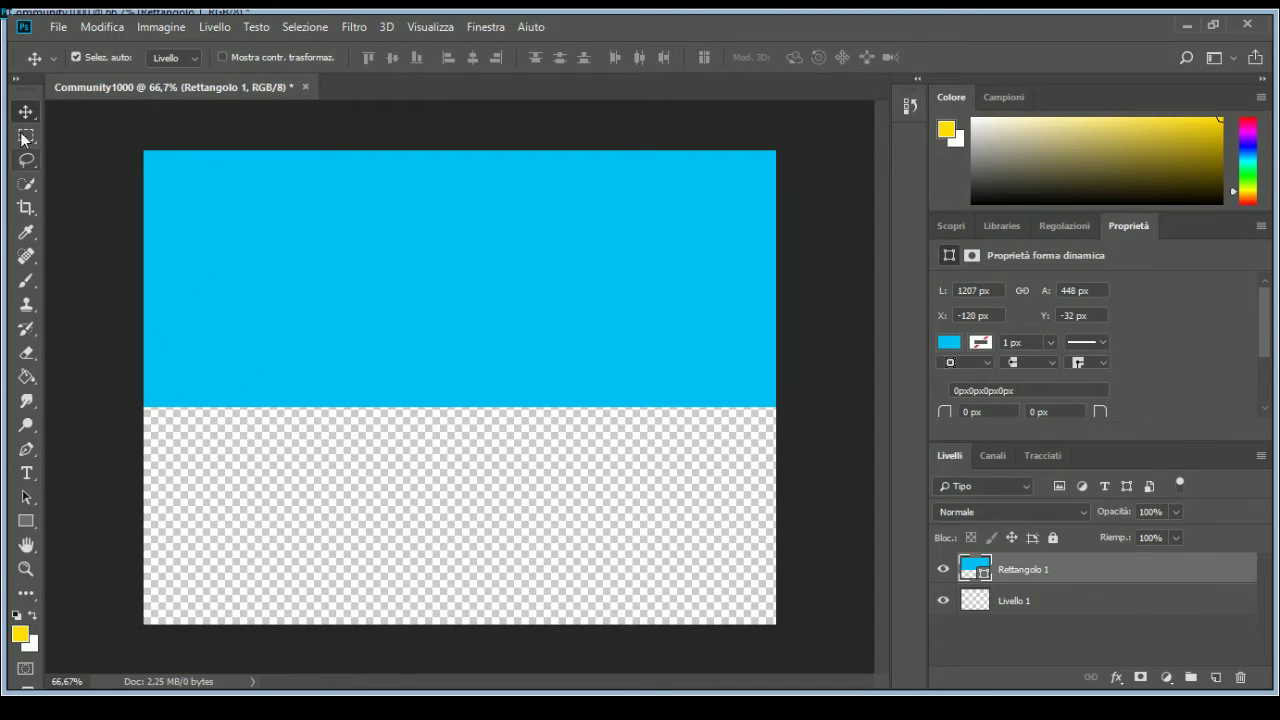
click(26, 519)
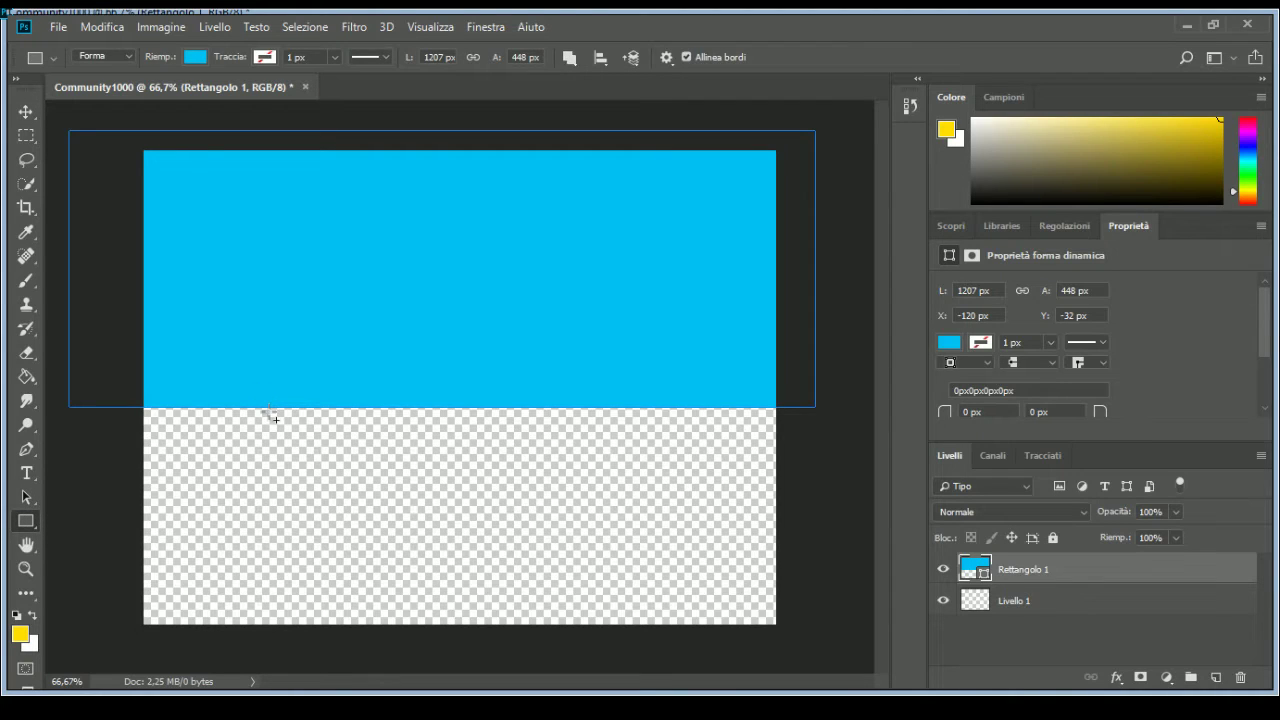
click(308, 422)
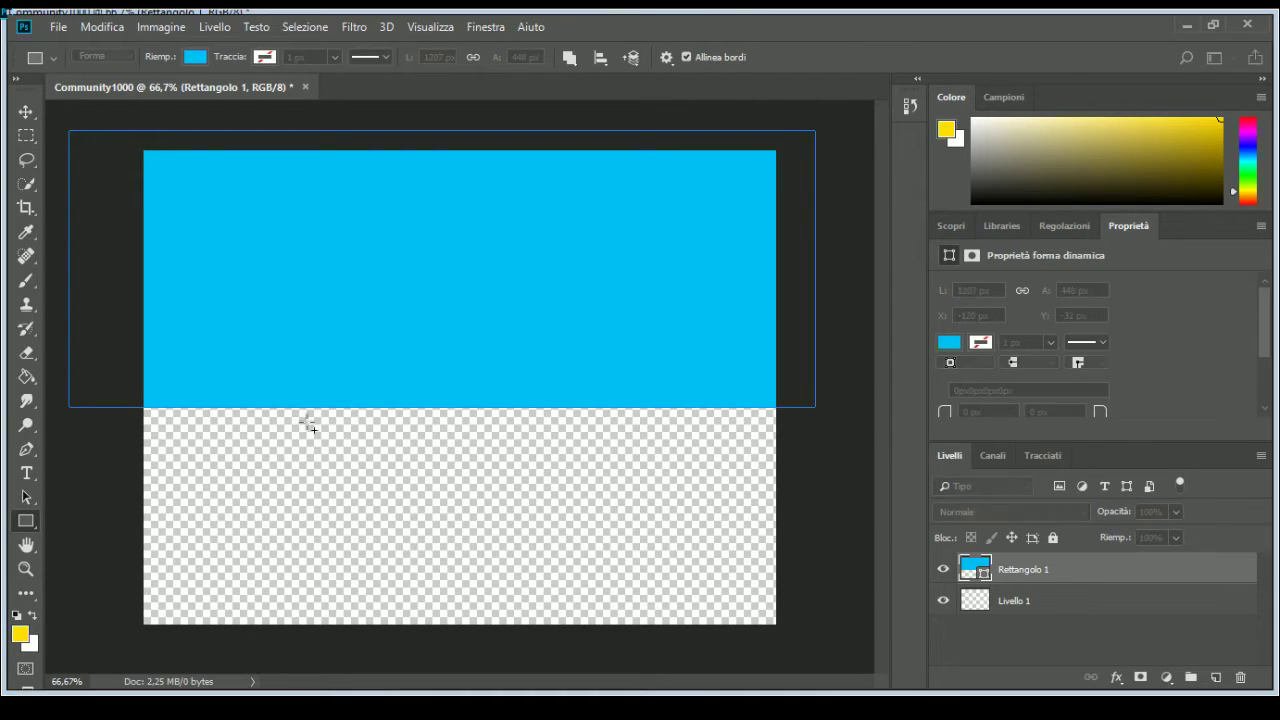
click(595, 288)
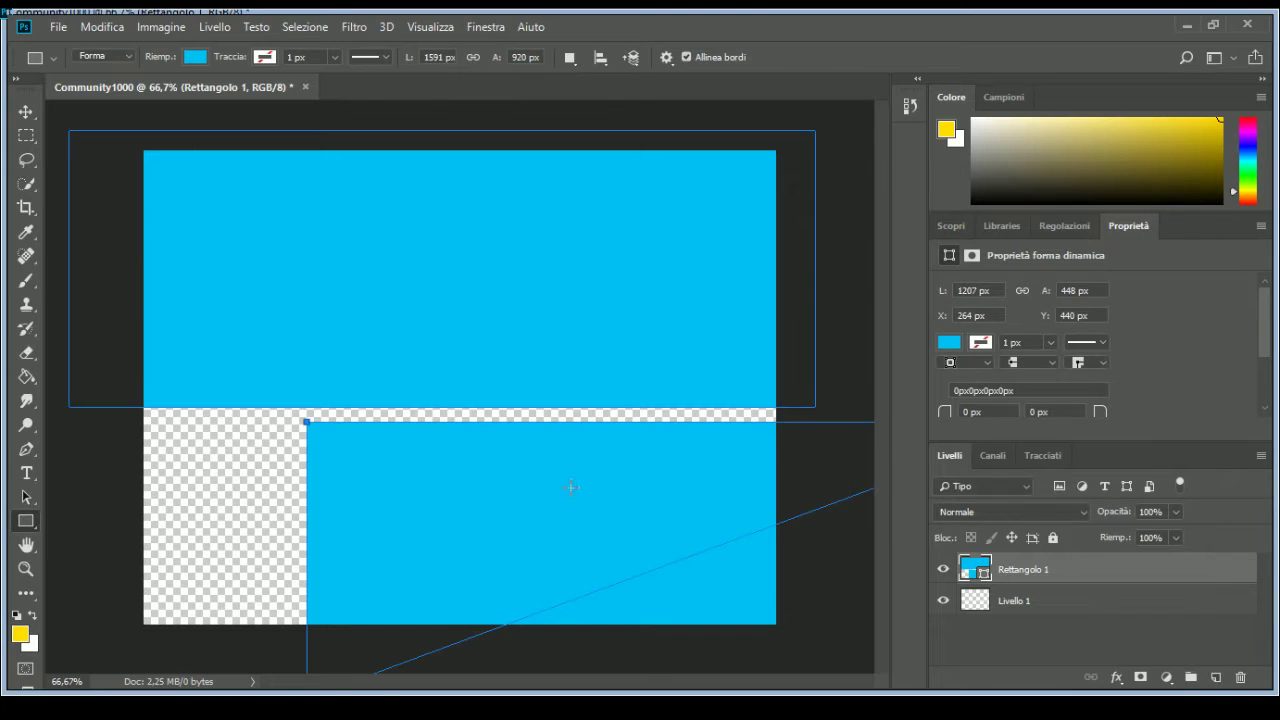
click(26, 112)
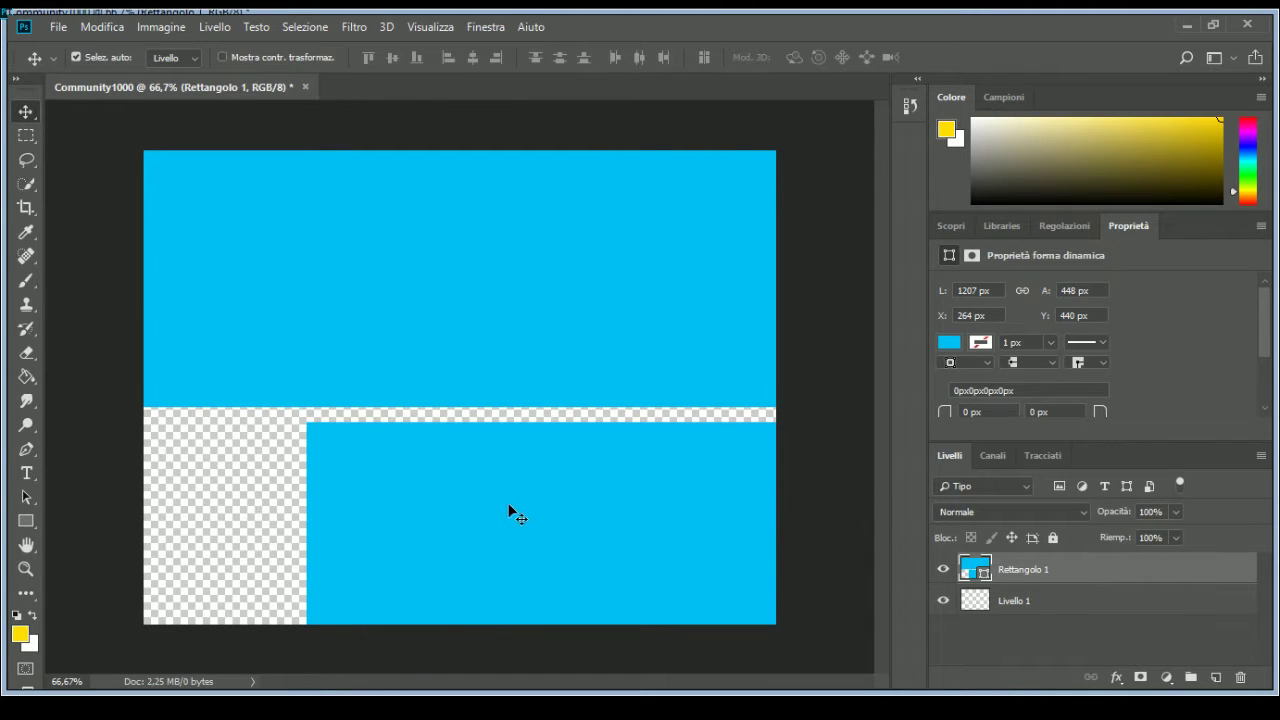
mouse_move(508, 508)
mouse_down()
mouse_move(345, 487)
mouse_move(566, 508)
mouse_up()
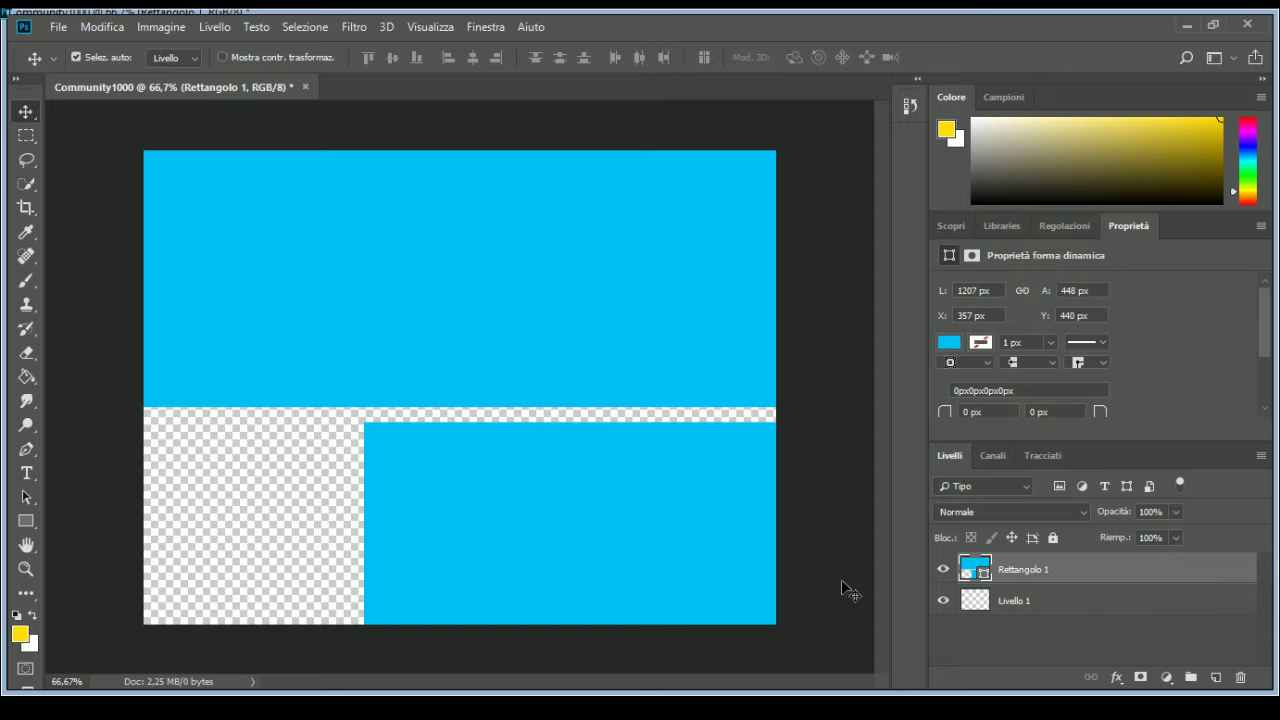
click(288, 497)
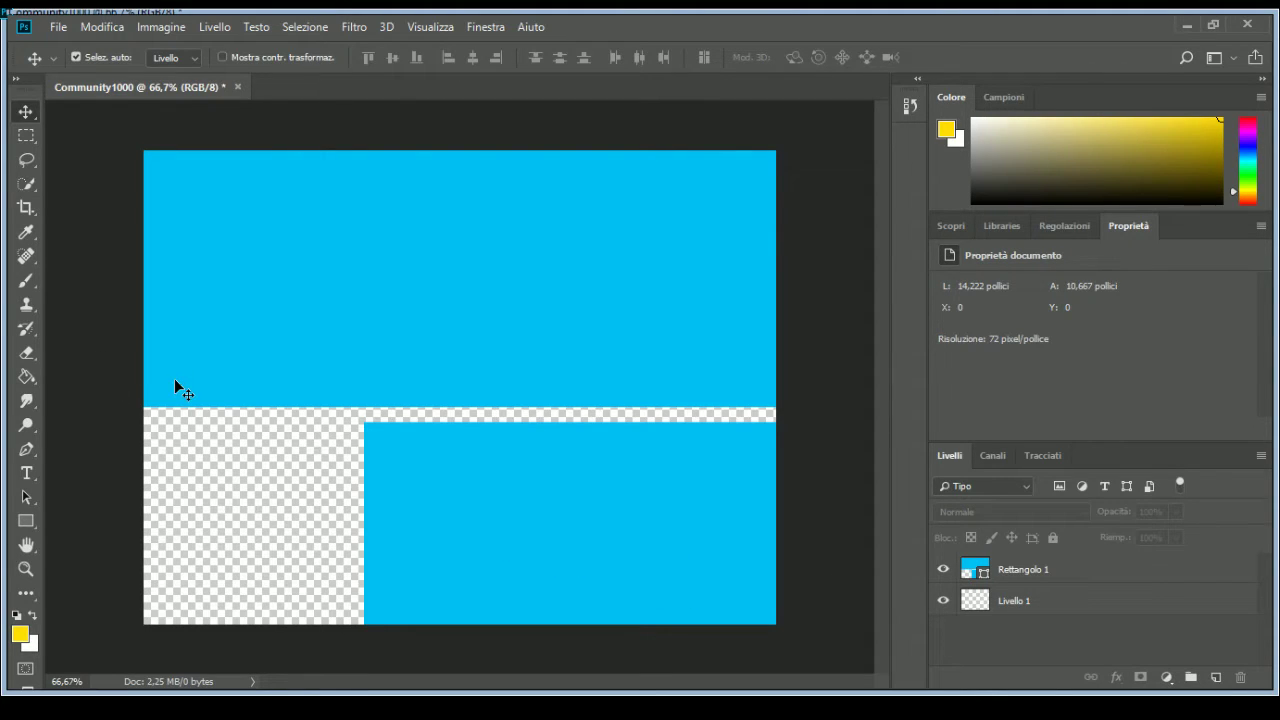
Step: Draw a white 1253 × 461 px rectangle over the lower half, placed beneath Rettangolo 1
click(26, 521)
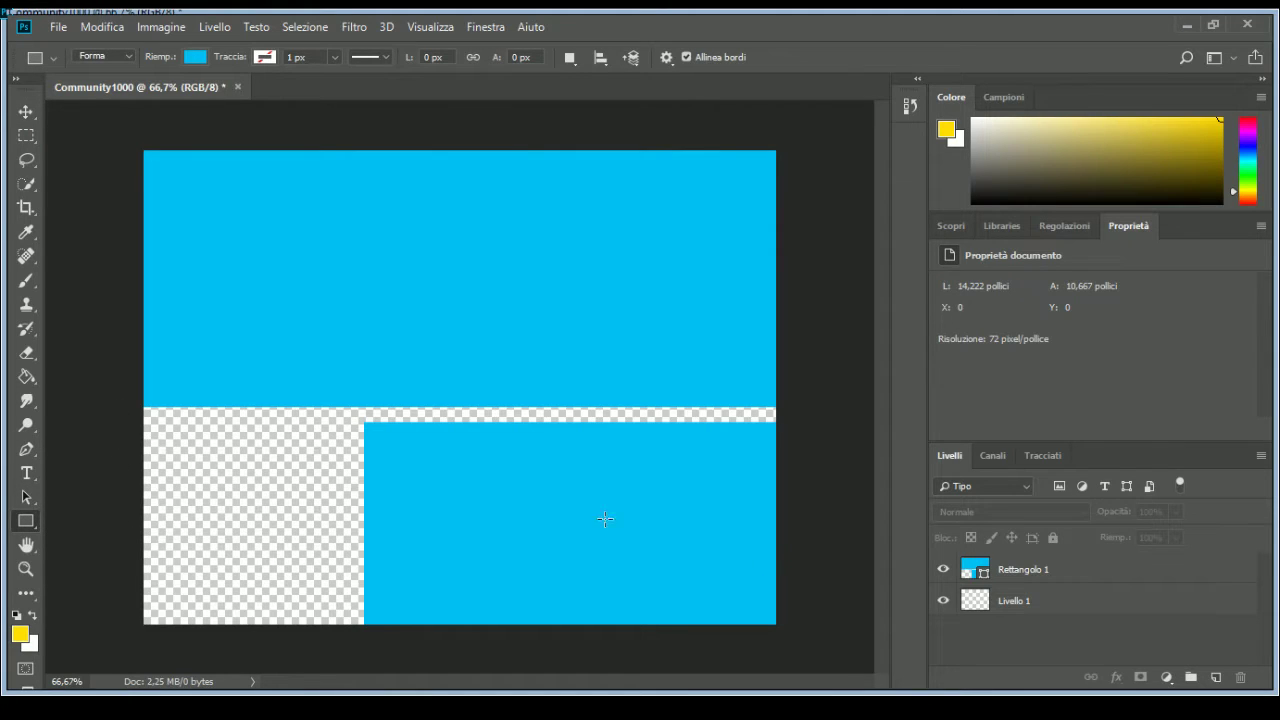
click(1215, 677)
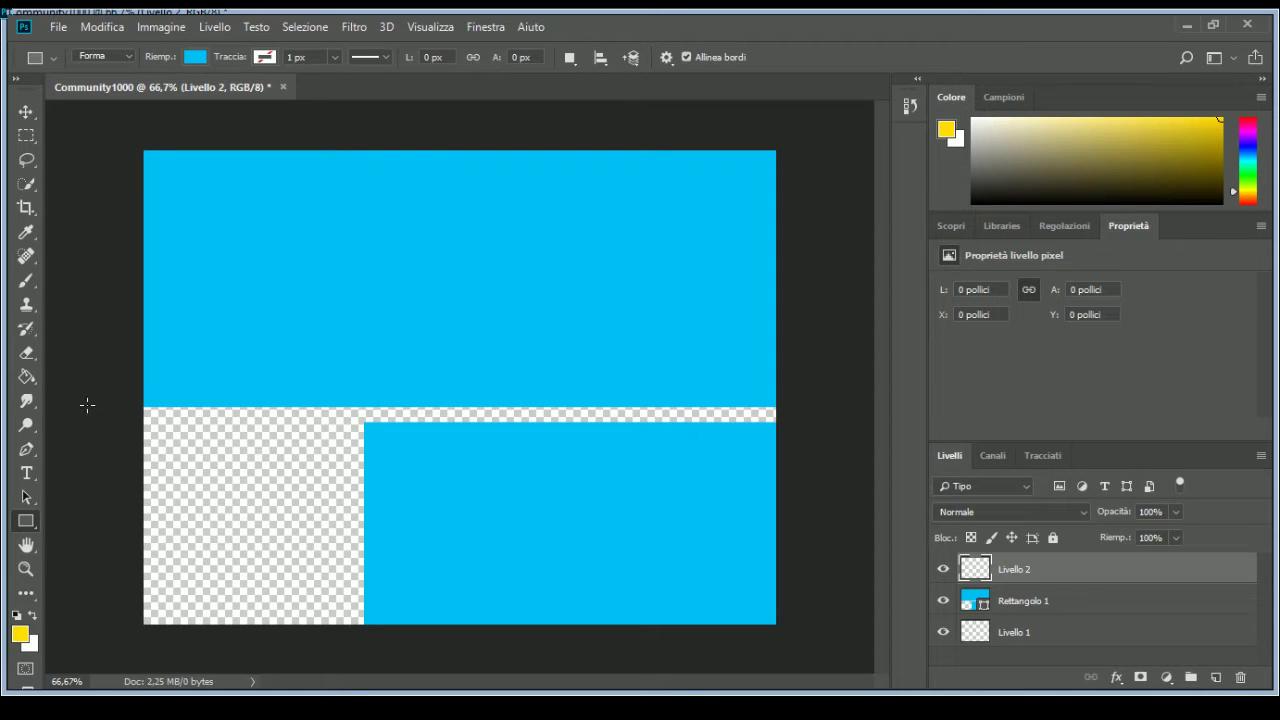
mouse_move(87, 405)
mouse_down()
mouse_move(100, 587)
mouse_move(880, 690)
mouse_move(862, 690)
mouse_up()
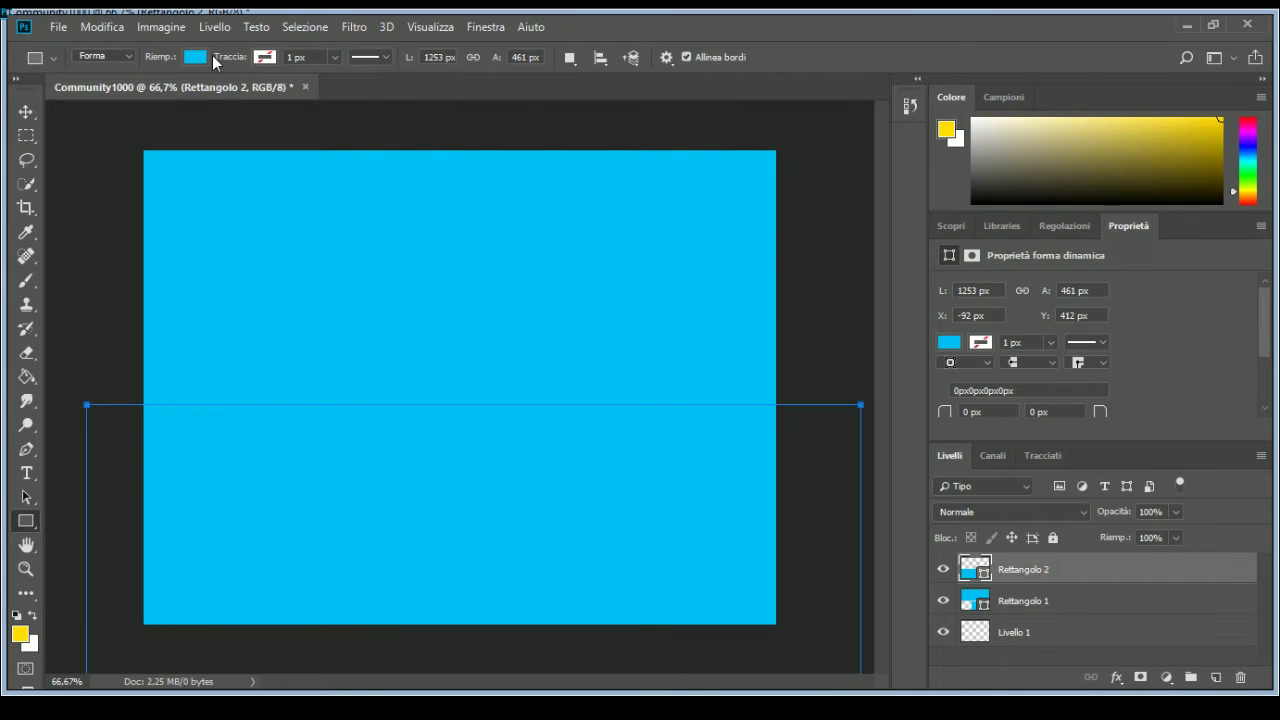
click(197, 57)
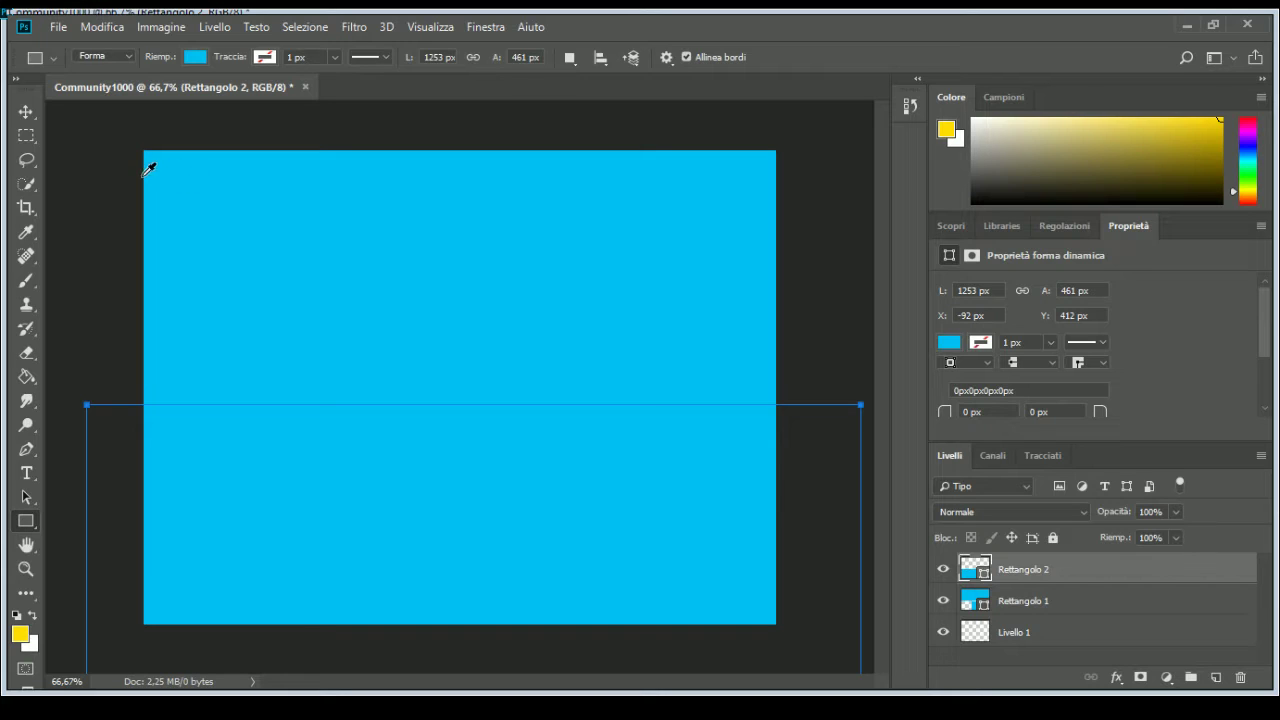
click(210, 172)
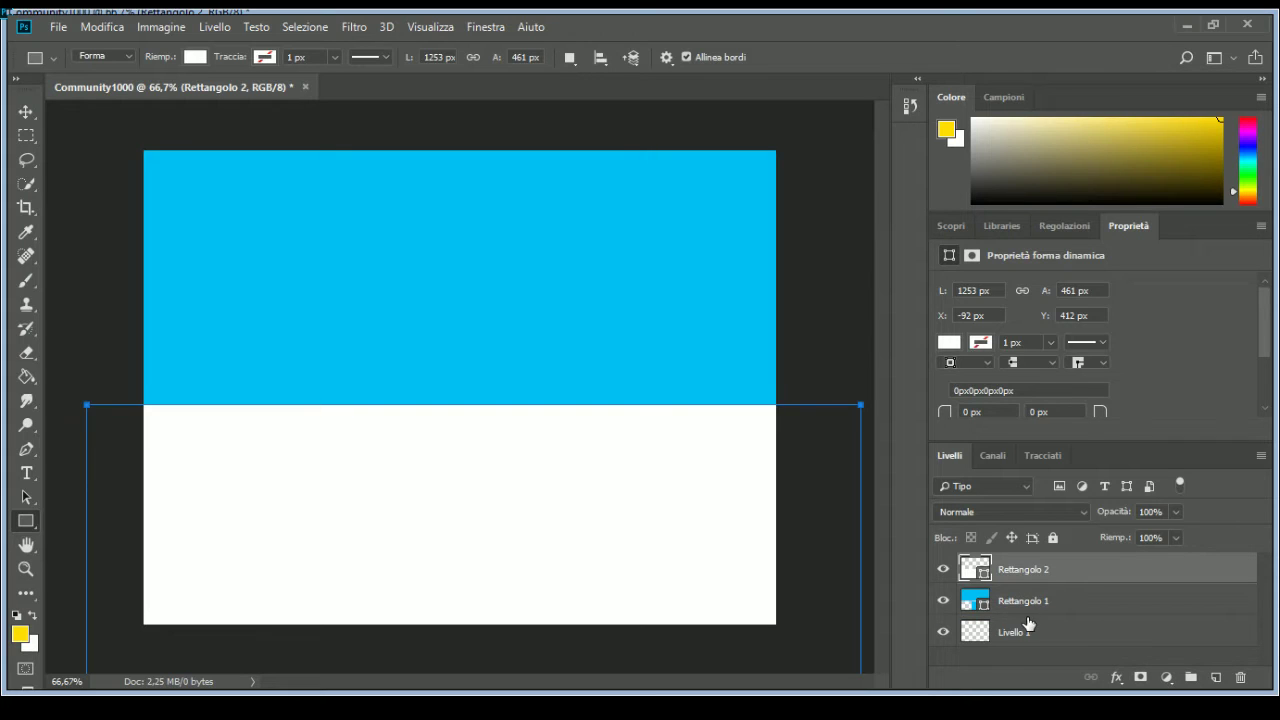
drag(1037, 578, 1041, 613)
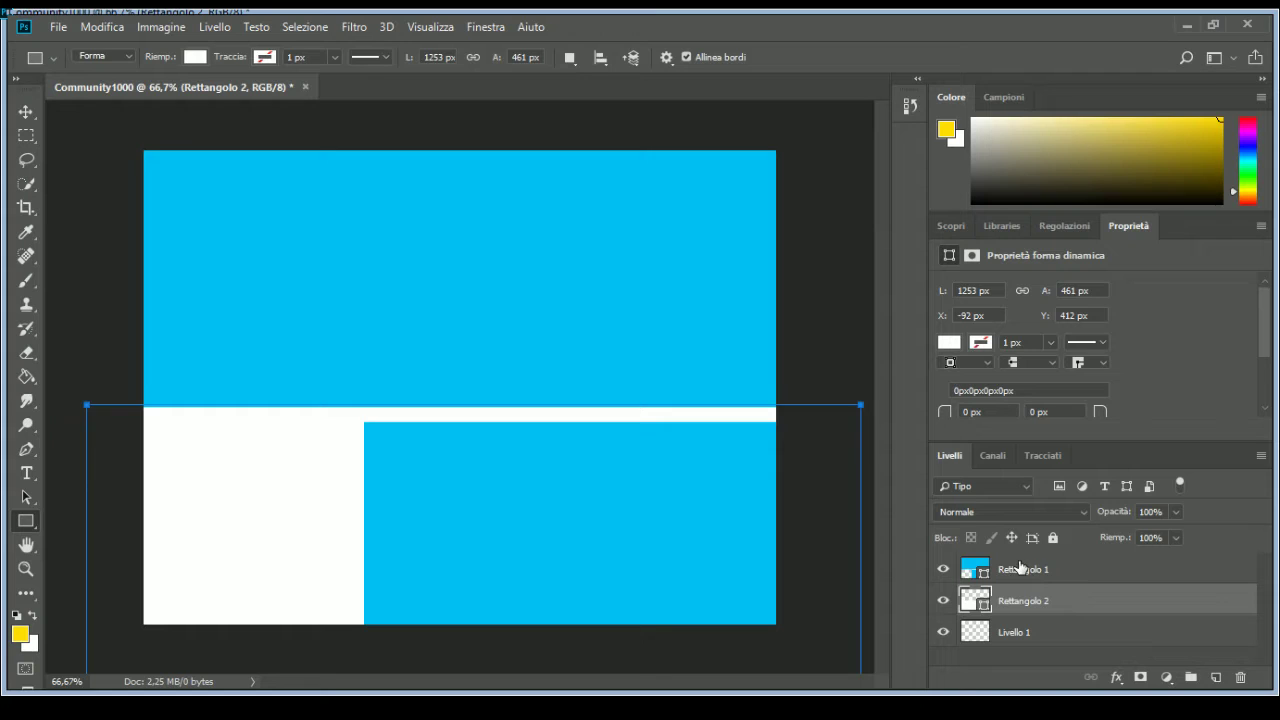
click(23, 114)
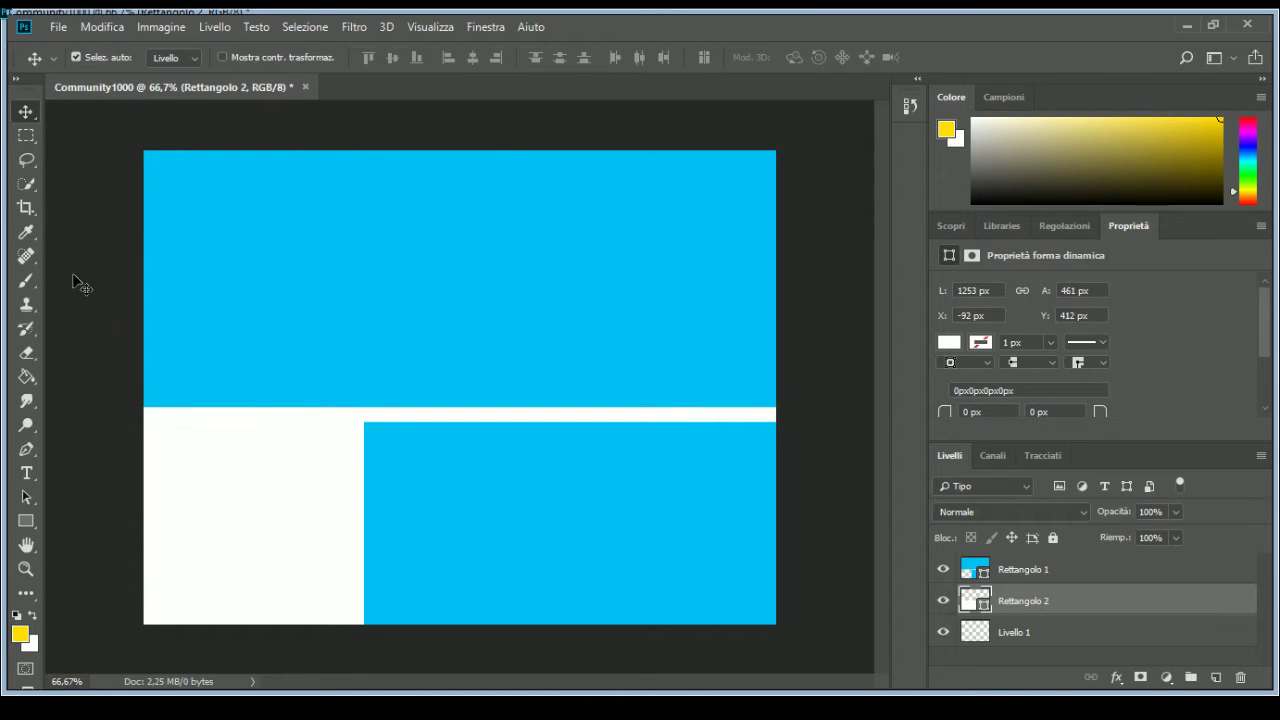
Step: Draw a tall yellow 157 × 407 px rectangle above the cyan shapes, plus an empty layer above
click(26, 521)
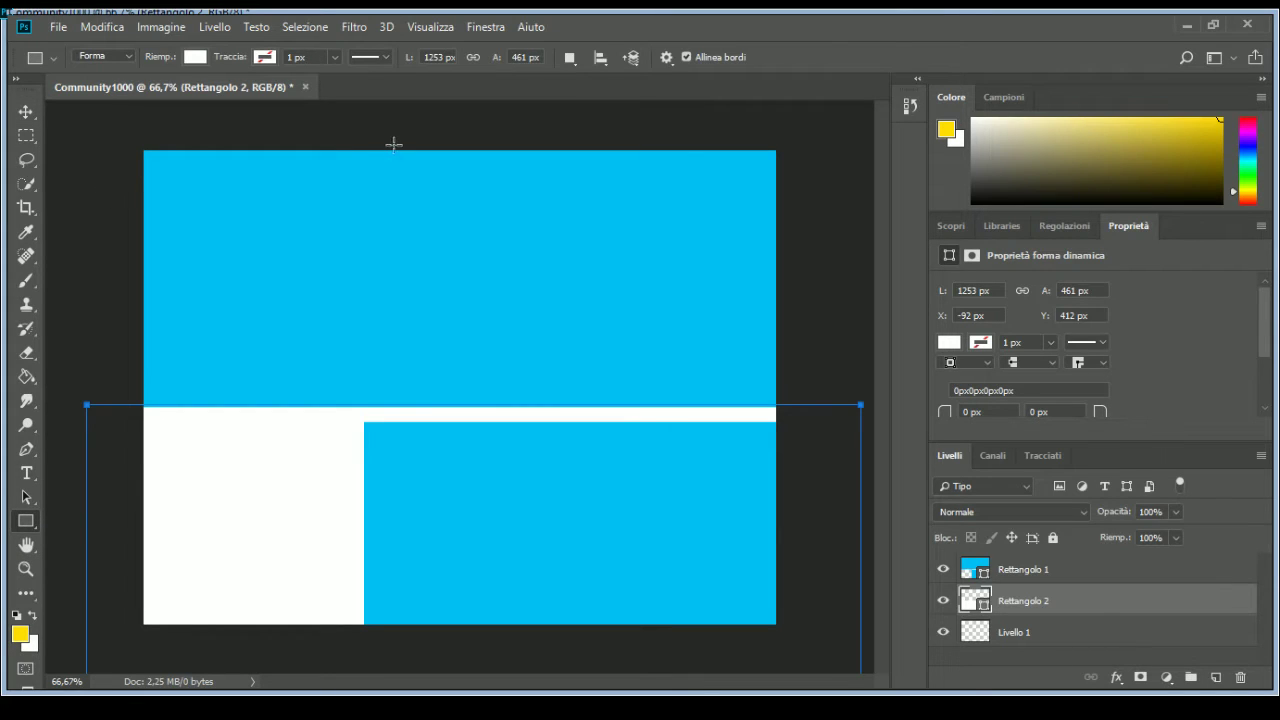
click(1215, 677)
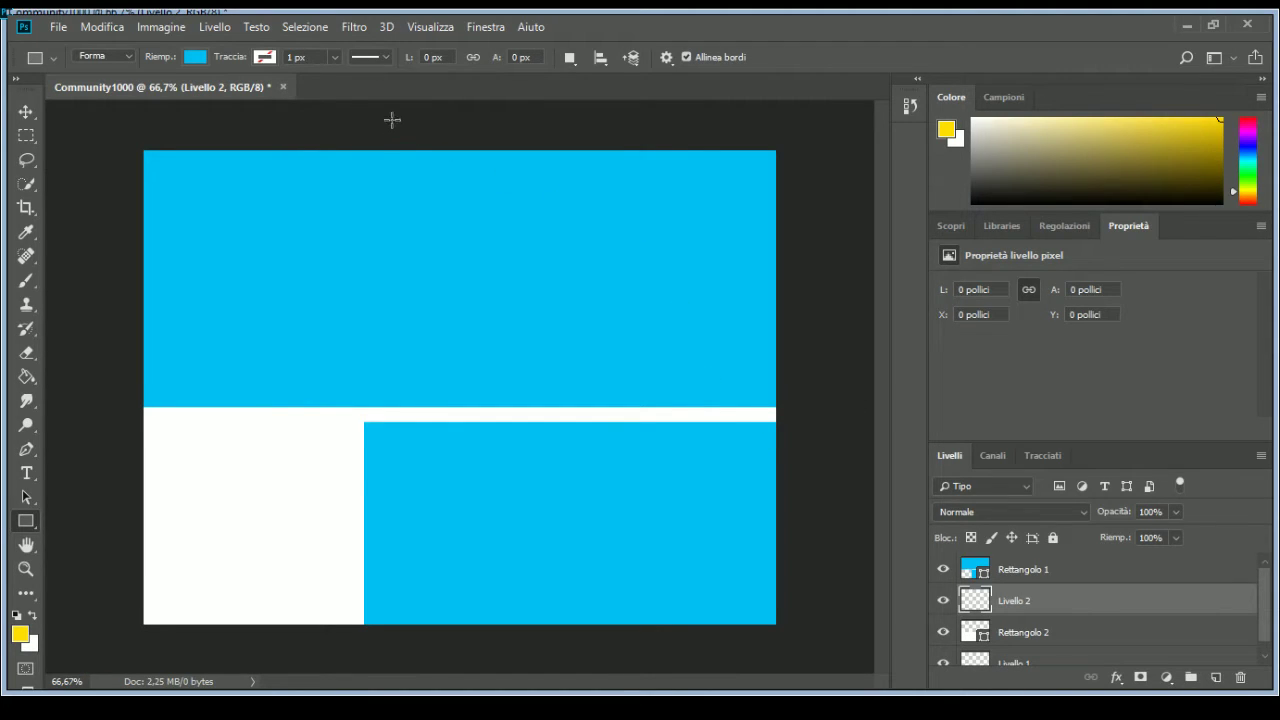
mouse_move(386, 120)
mouse_down()
mouse_move(321, 340)
mouse_move(289, 370)
mouse_up()
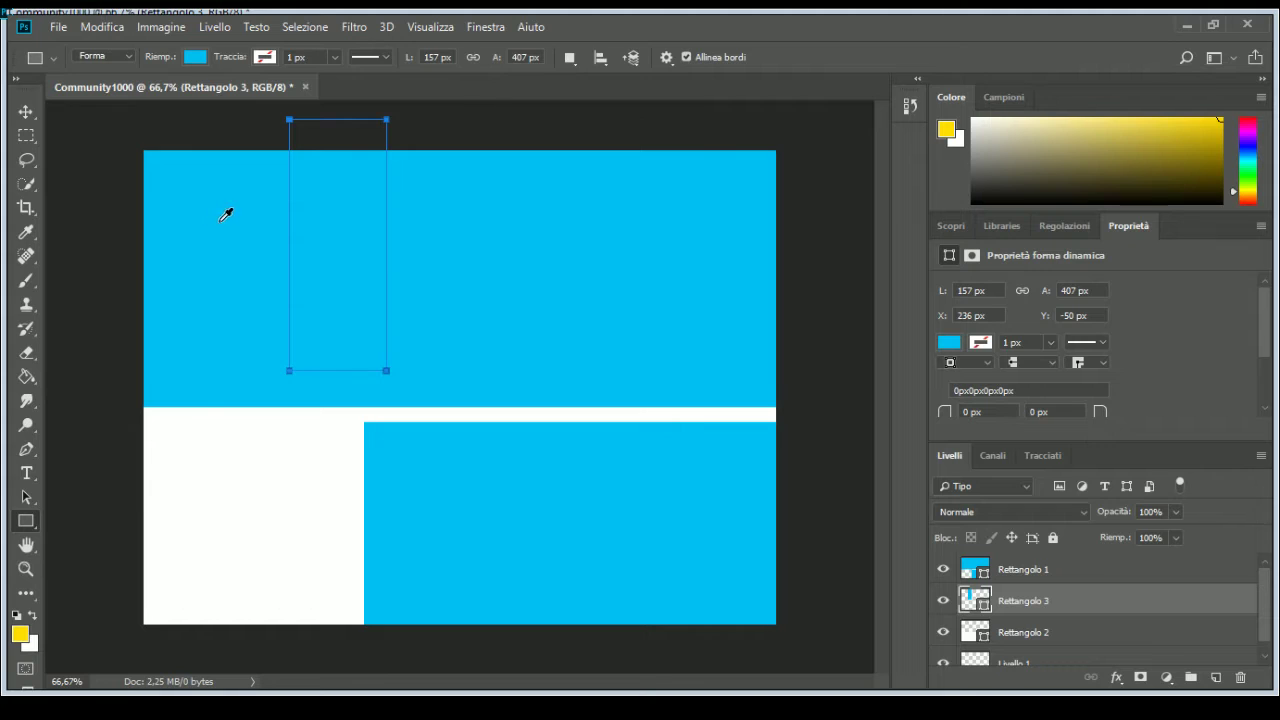
click(128, 168)
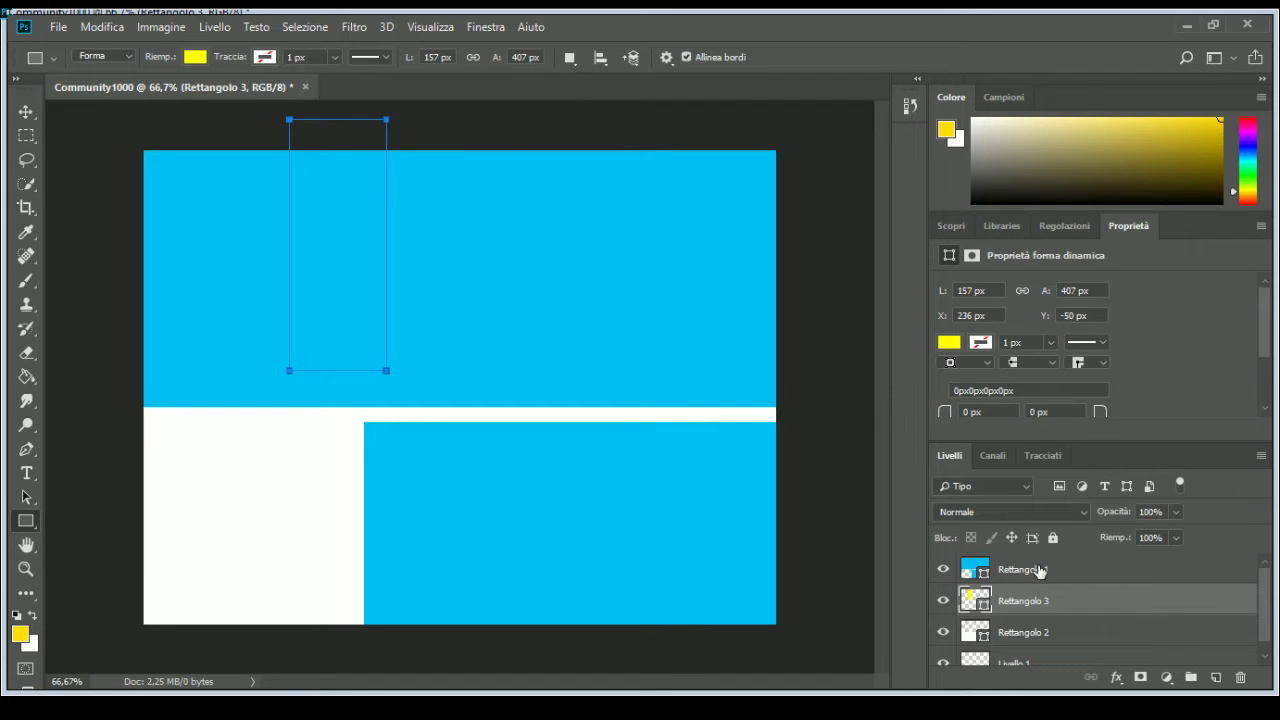
click(27, 111)
drag(1026, 603, 1028, 562)
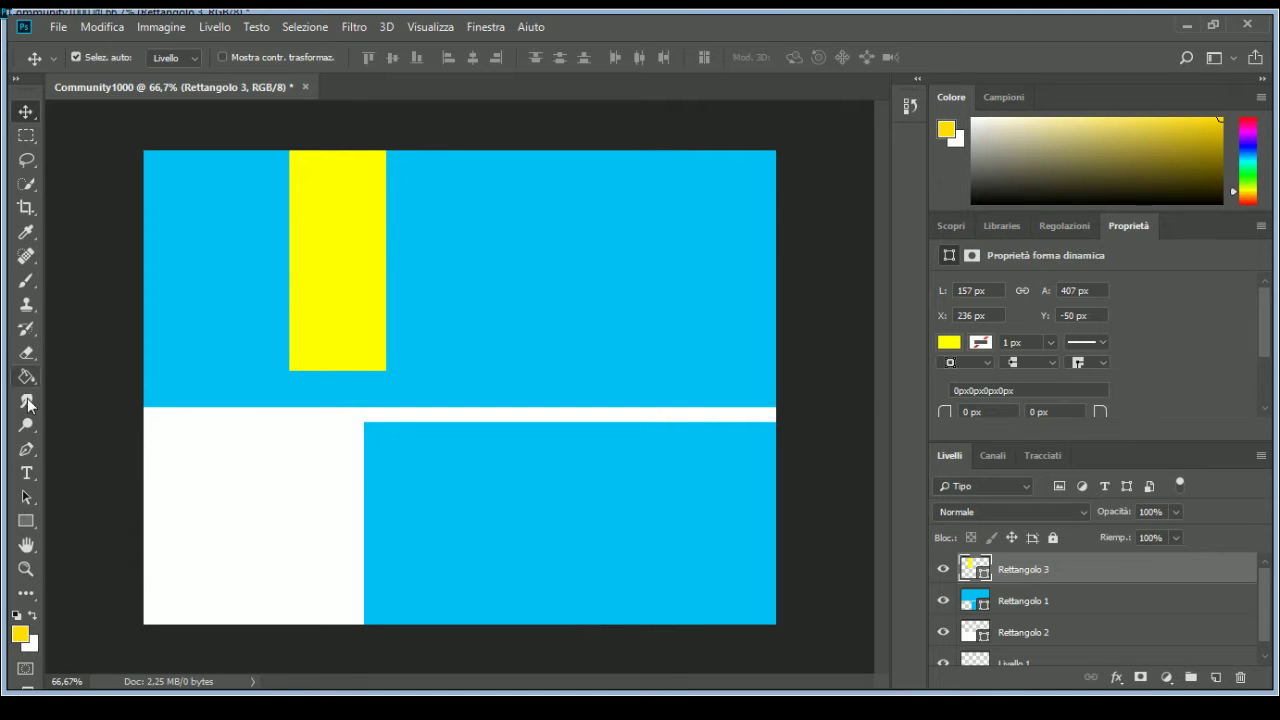
click(26, 522)
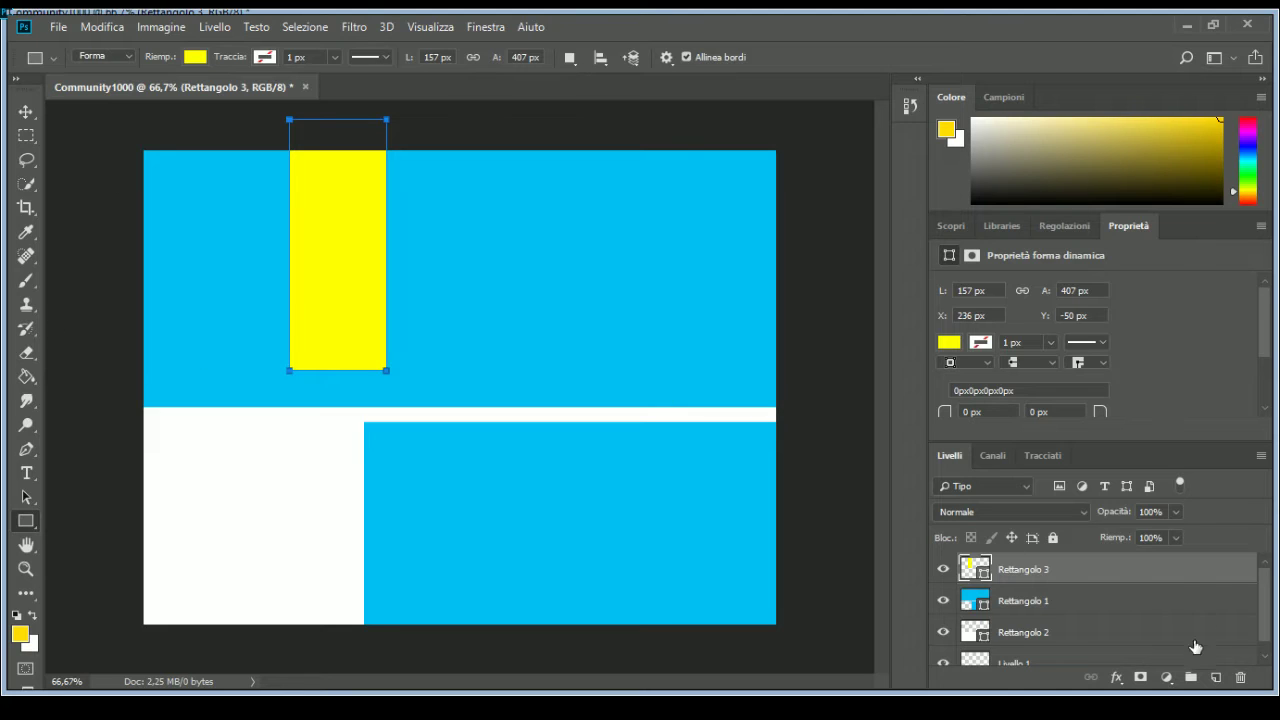
click(1216, 677)
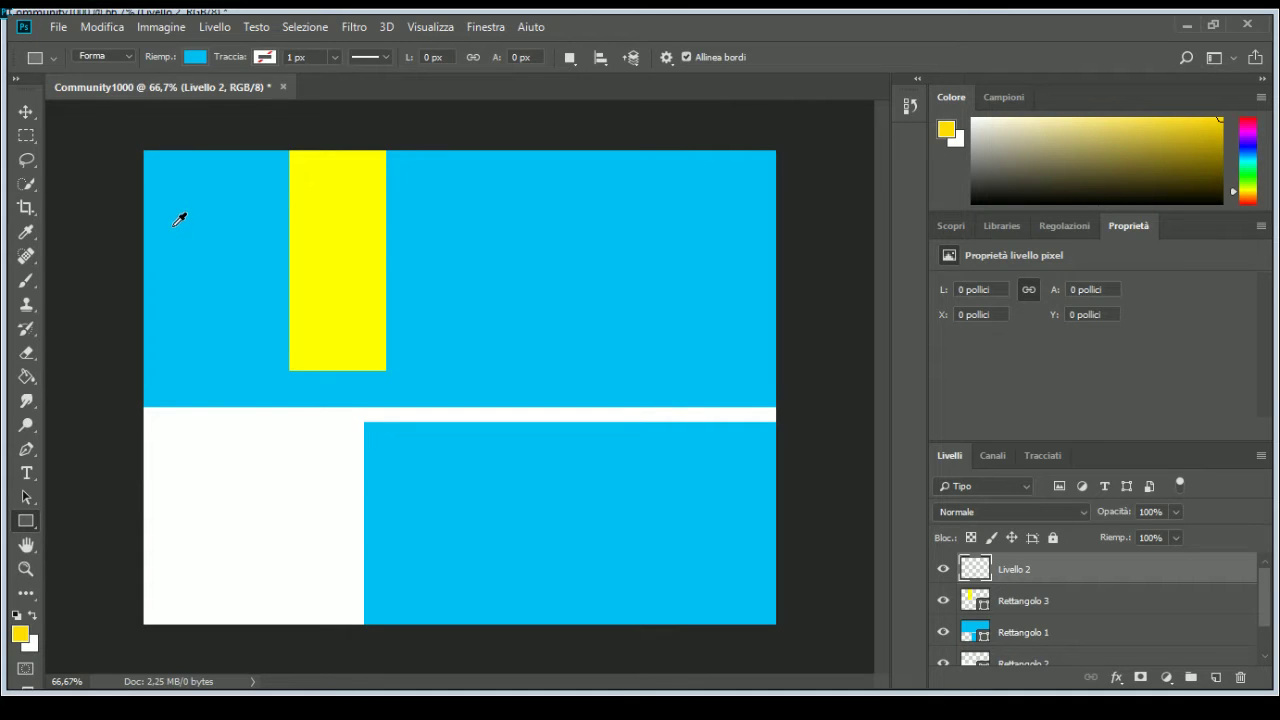
Step: Draw a thin light-blue 631 × 16 px strip from the yellow bar to the right edge
click(179, 219)
mouse_move(385, 243)
mouse_down()
mouse_move(596, 269)
mouse_move(776, 251)
mouse_up()
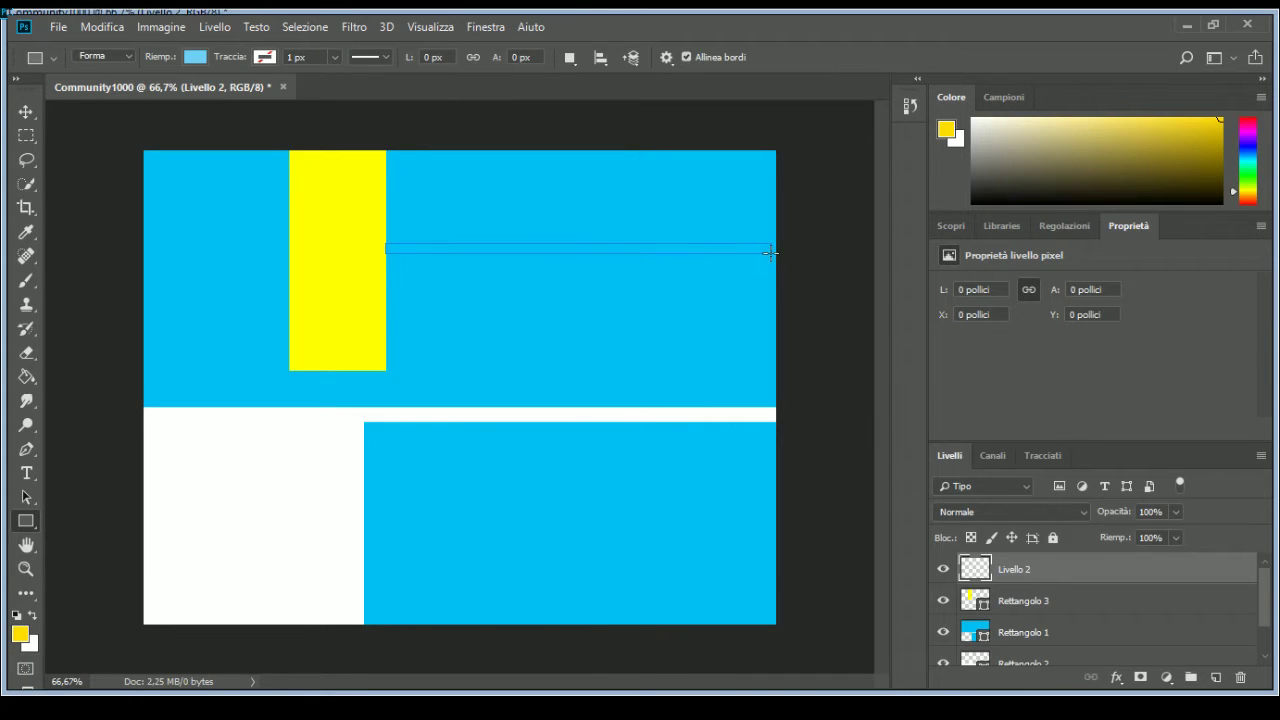
drag(773, 251, 776, 251)
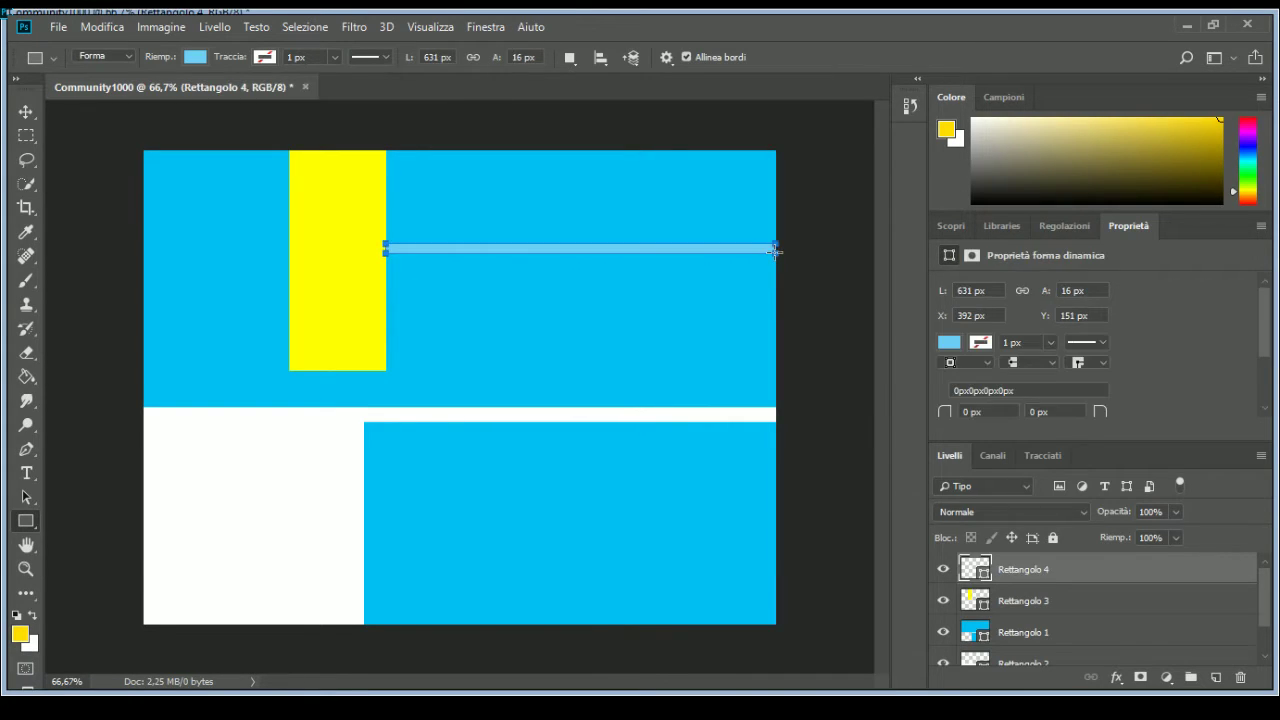
click(26, 112)
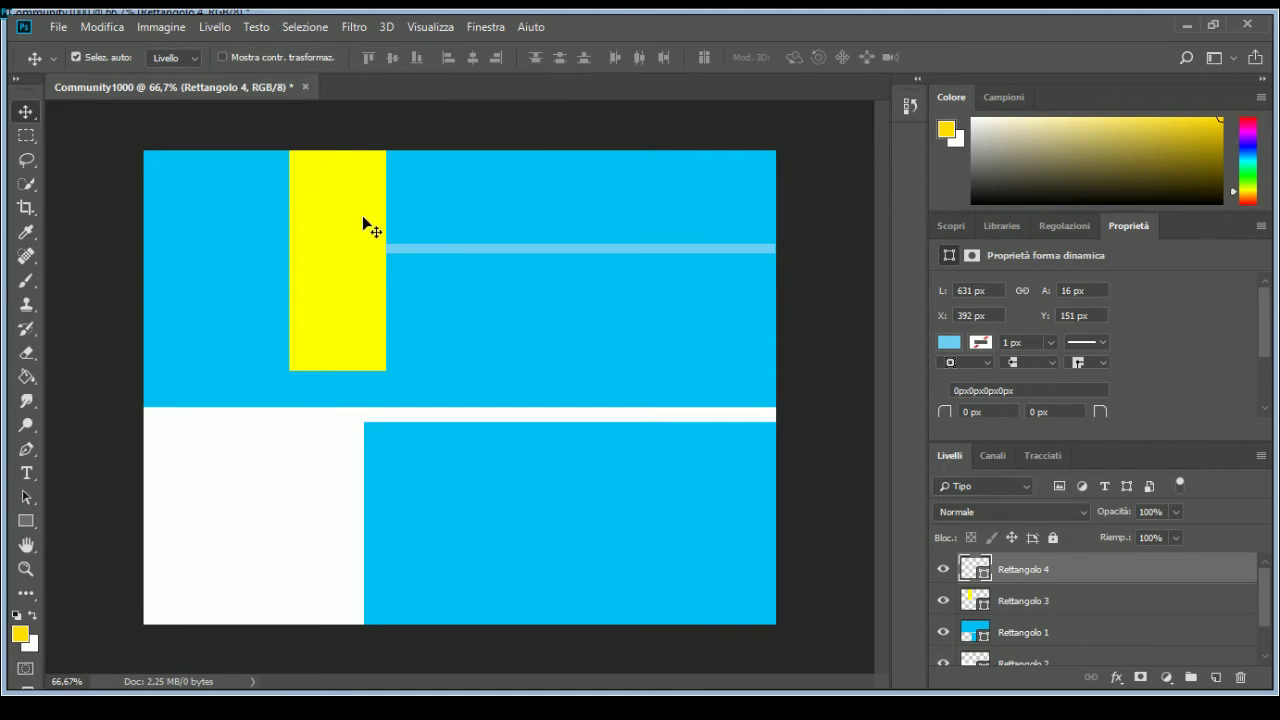
mouse_move(487, 248)
mouse_down()
mouse_move(490, 315)
mouse_move(489, 297)
mouse_up()
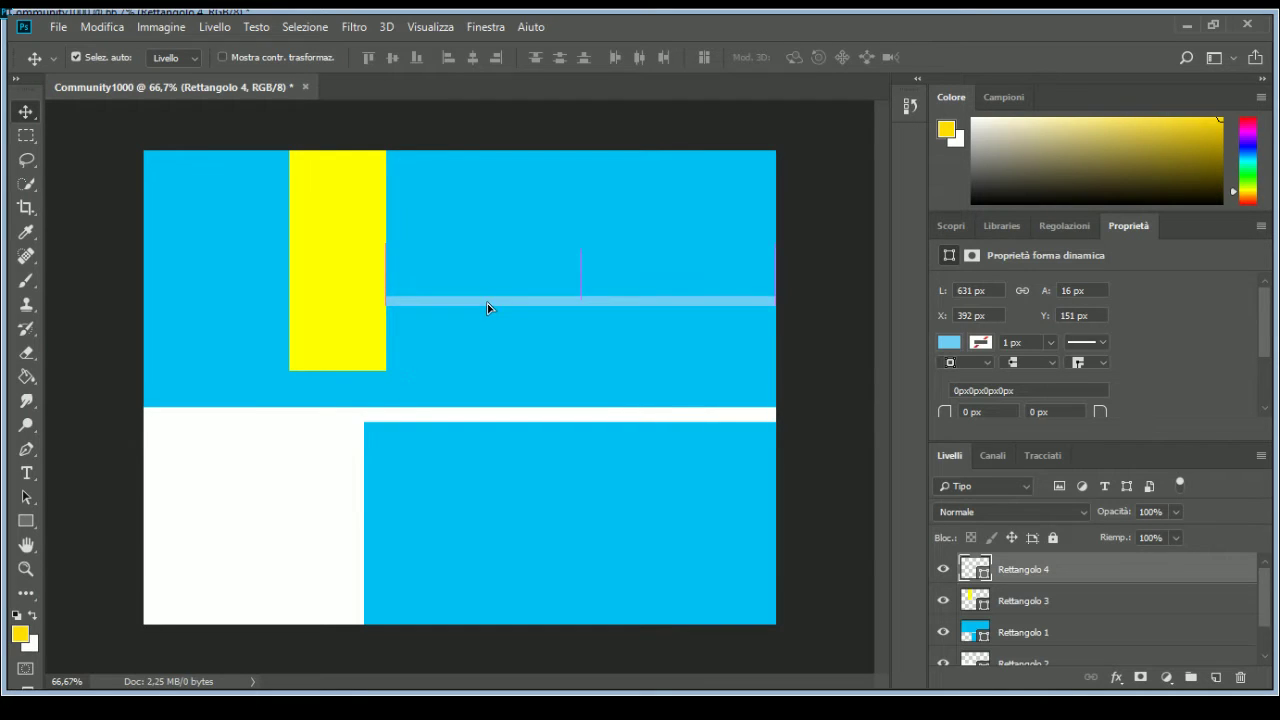
drag(489, 297, 493, 308)
Step: Add a drop shadow to the light-blue strip
key(h)
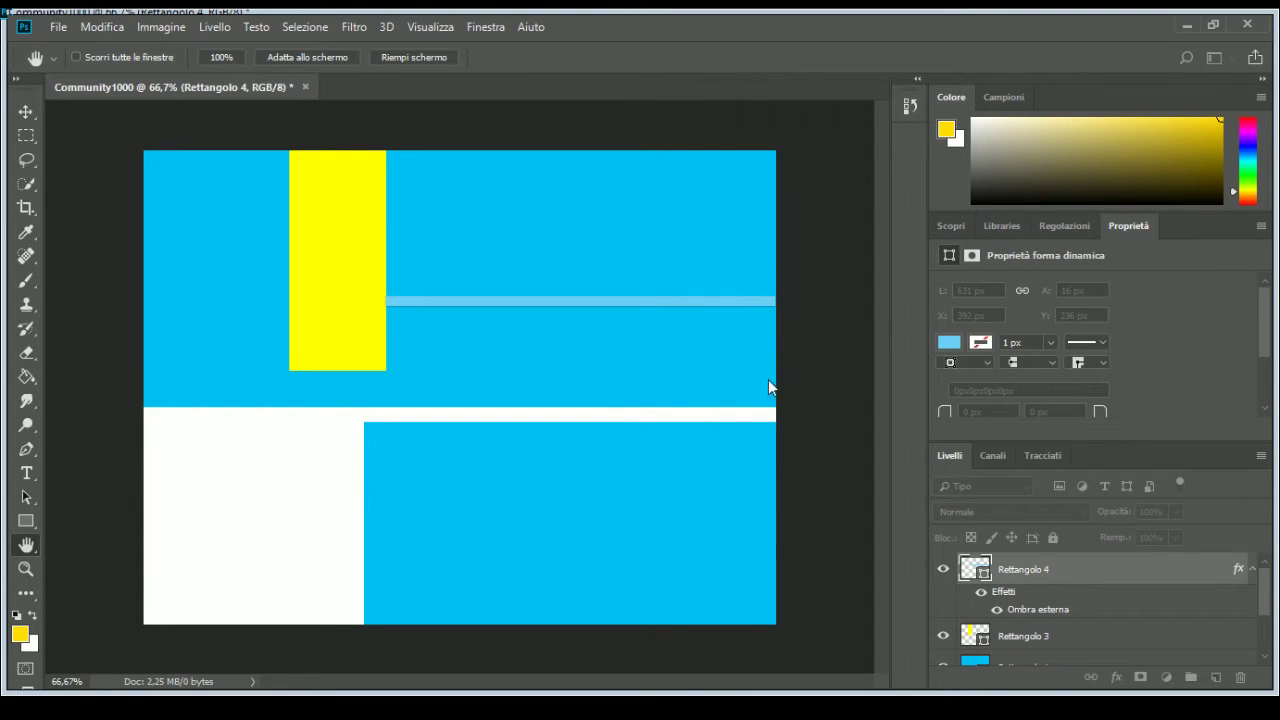
key(v)
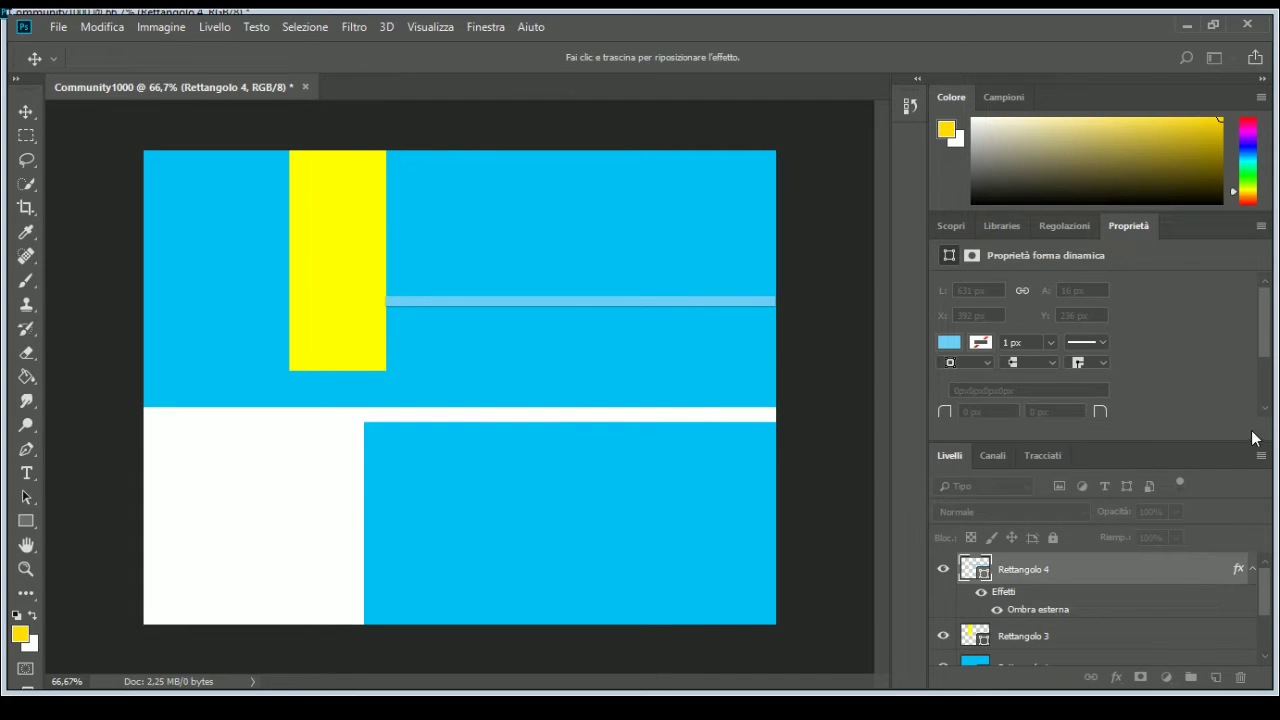
key(Return)
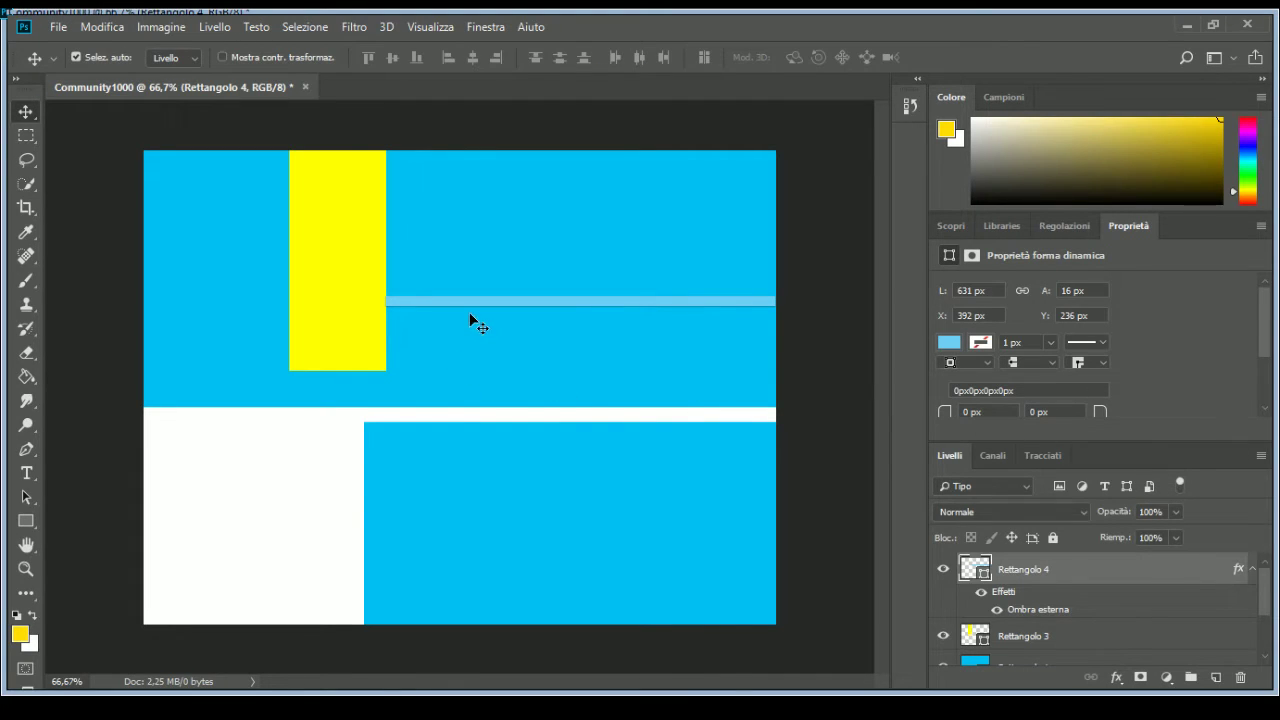
Step: Start a 100 pt text layer on the yellow bar and type a capital B
click(26, 473)
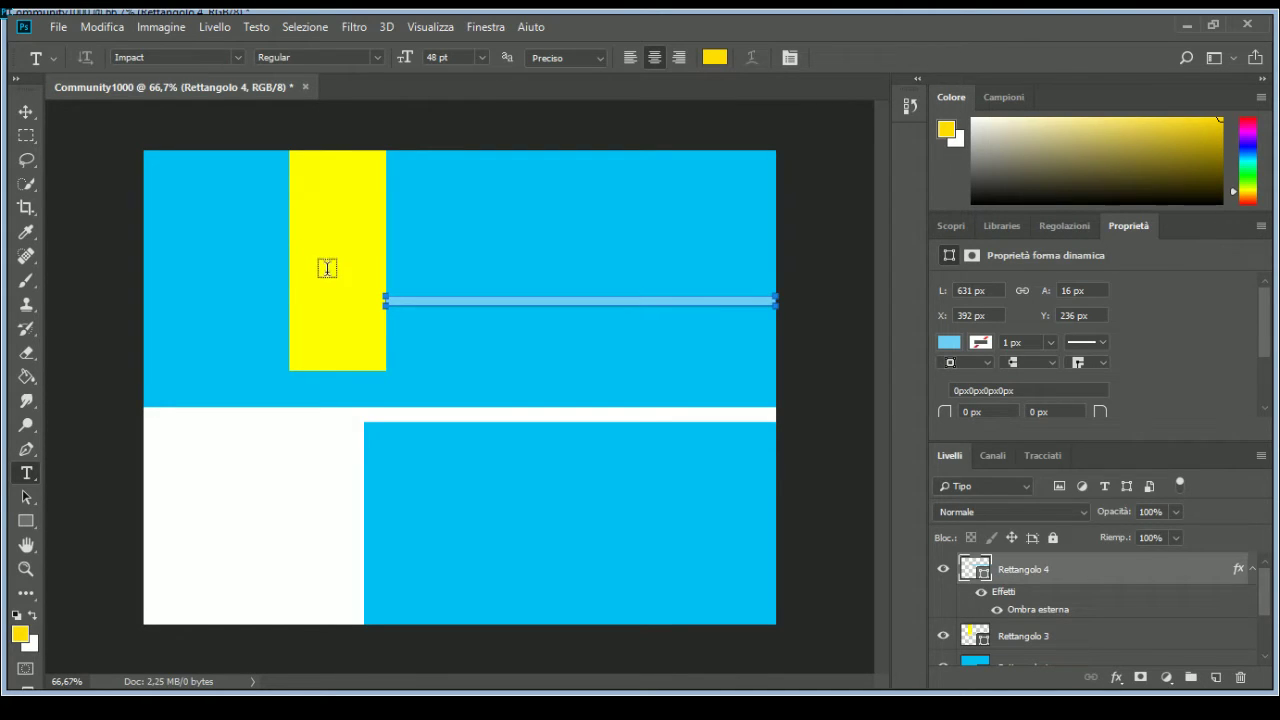
click(328, 258)
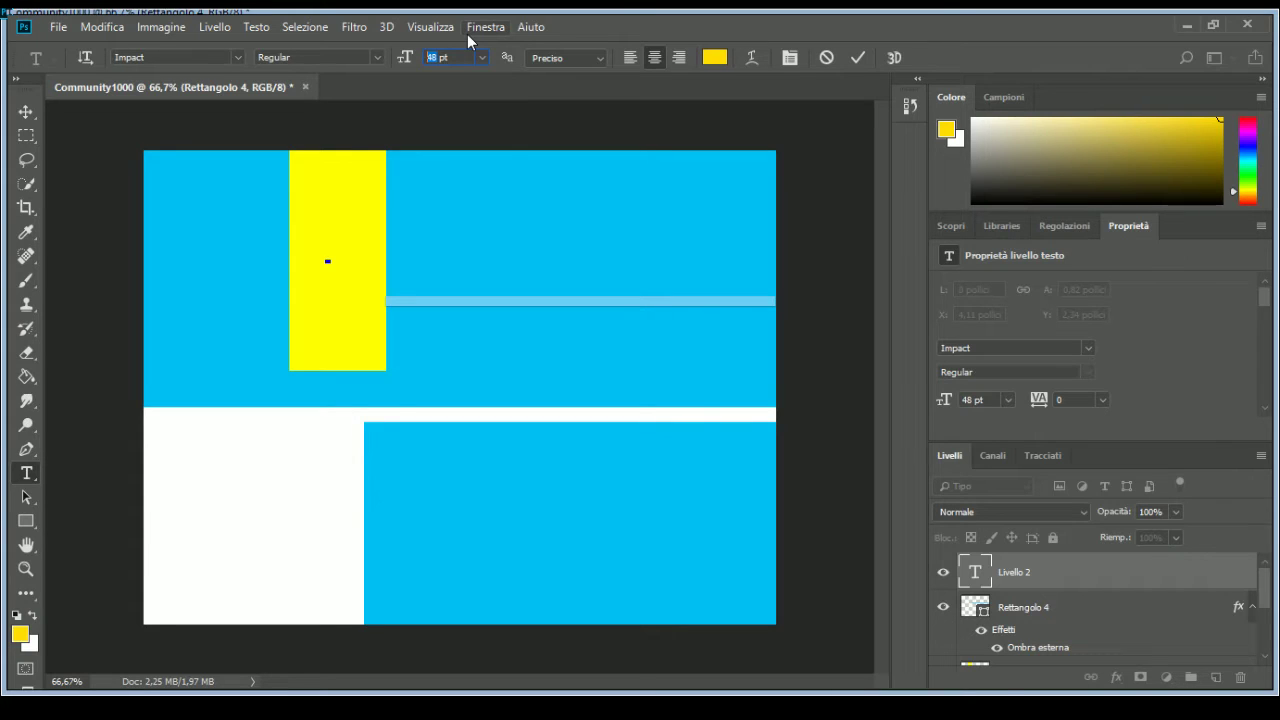
text(8)
key(BackSpace)
text(100)
key(Return)
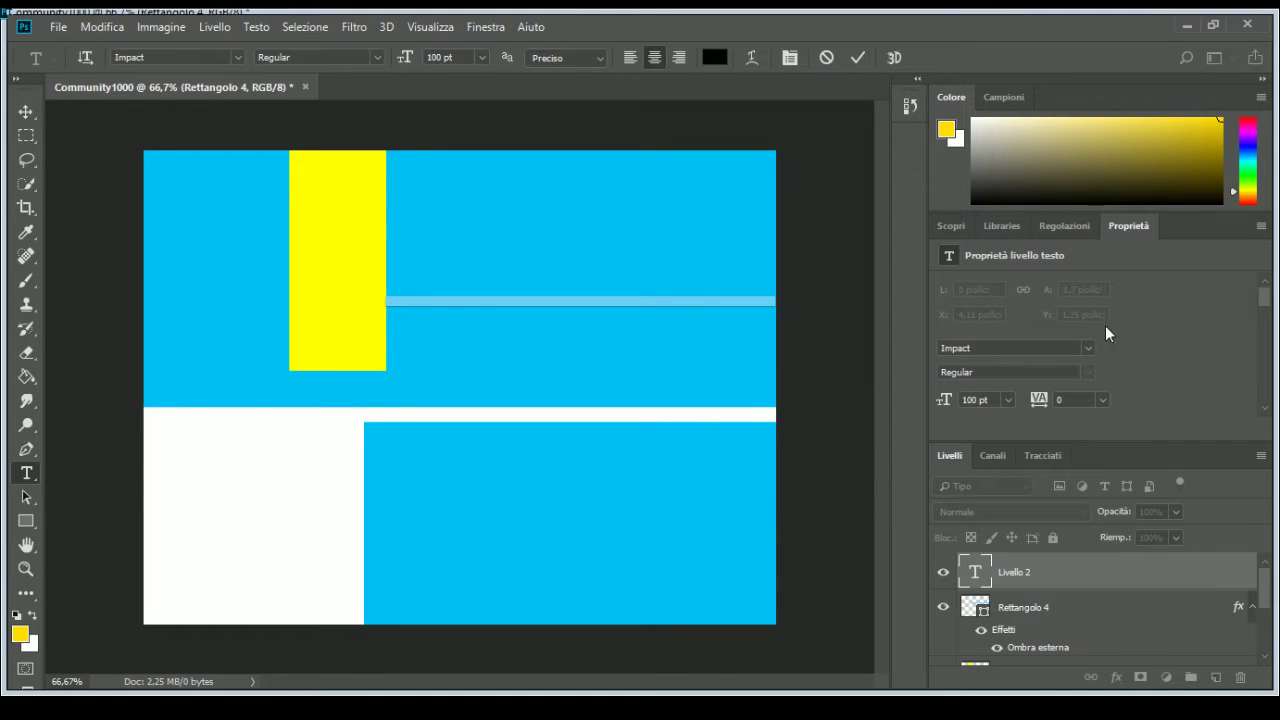
click(1186, 278)
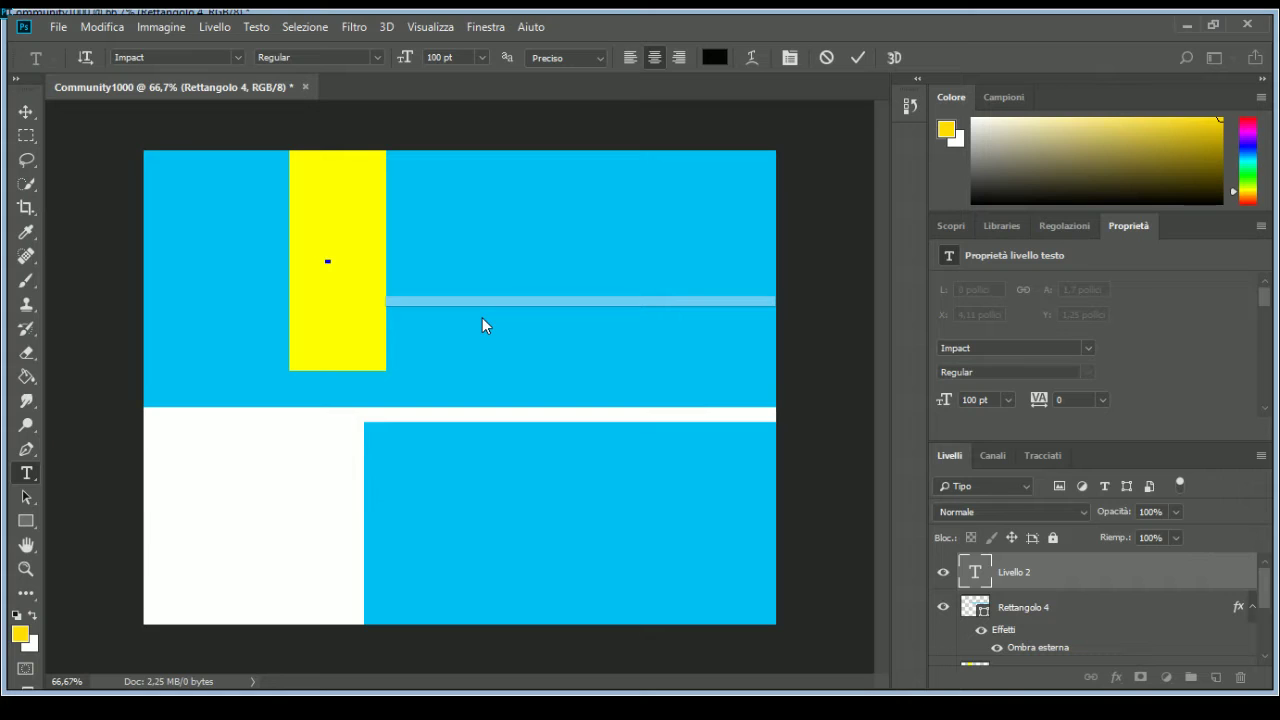
text(b)
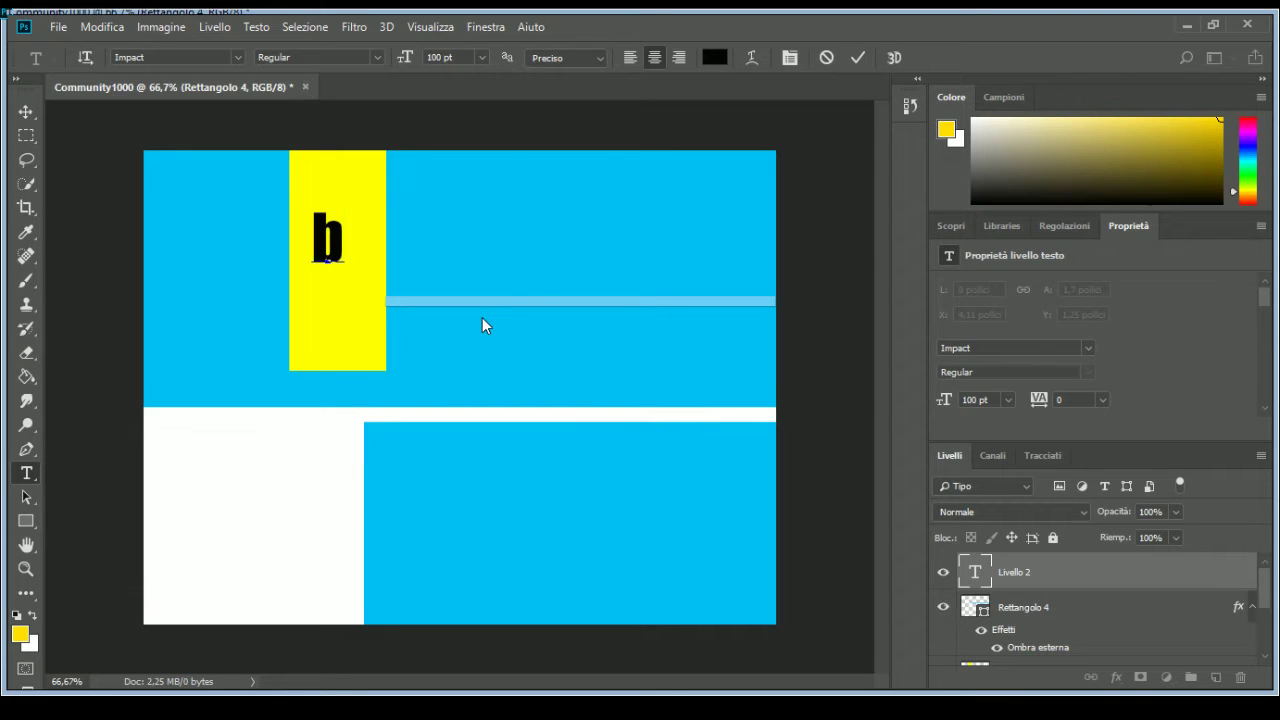
key(BackSpace)
text(b)
key(BackSpace)
text(B)
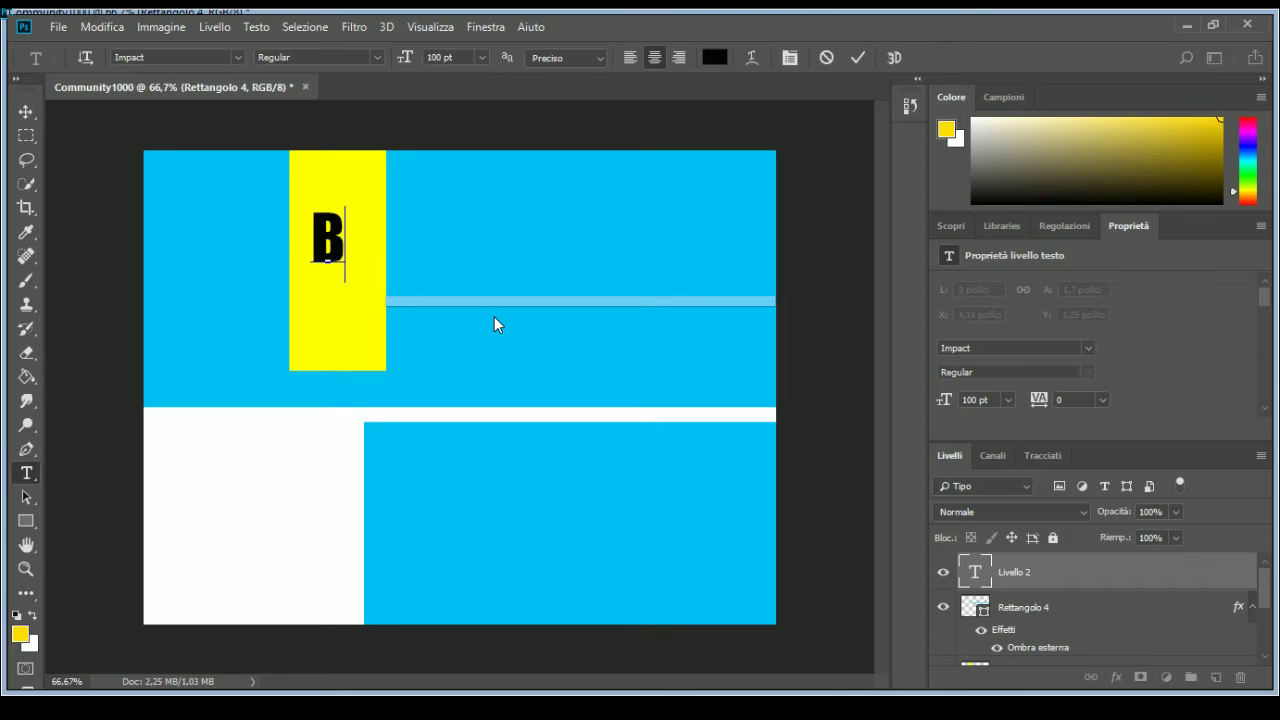
Step: Enlarge the B to 250 pt and move it lower inside the yellow bar
drag(348, 248, 308, 245)
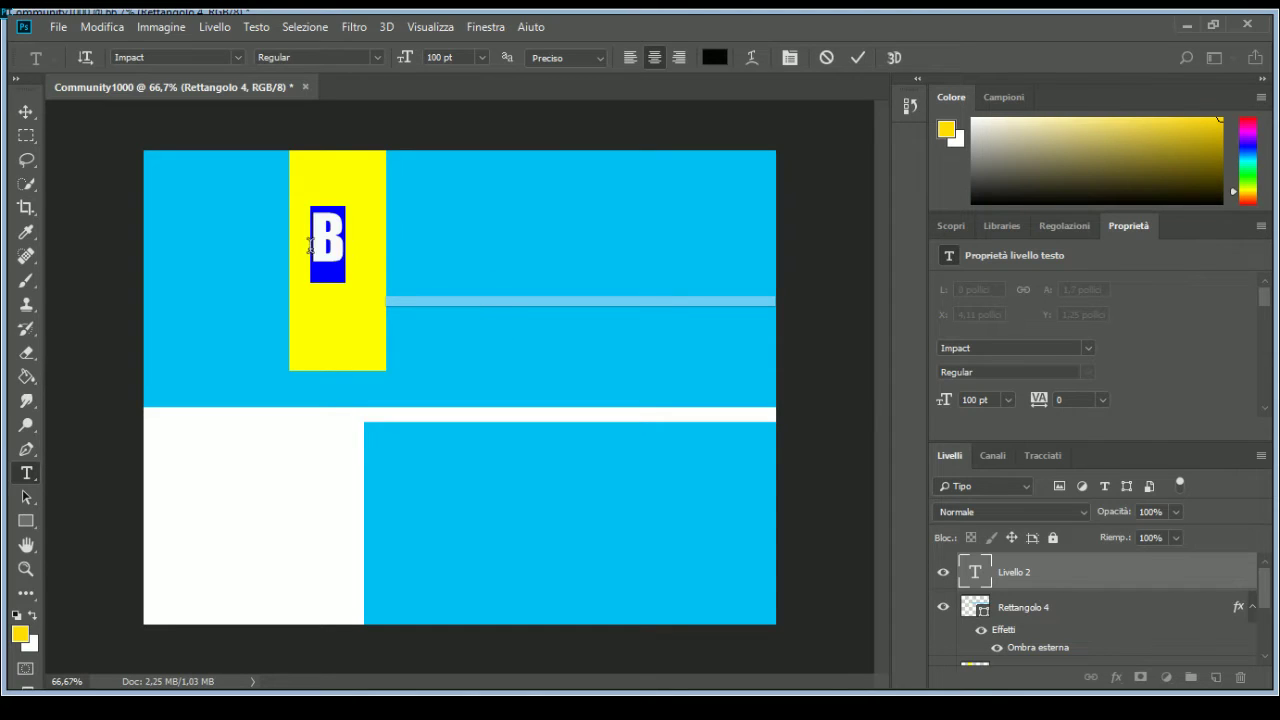
click(435, 56)
text(180)
key(Return)
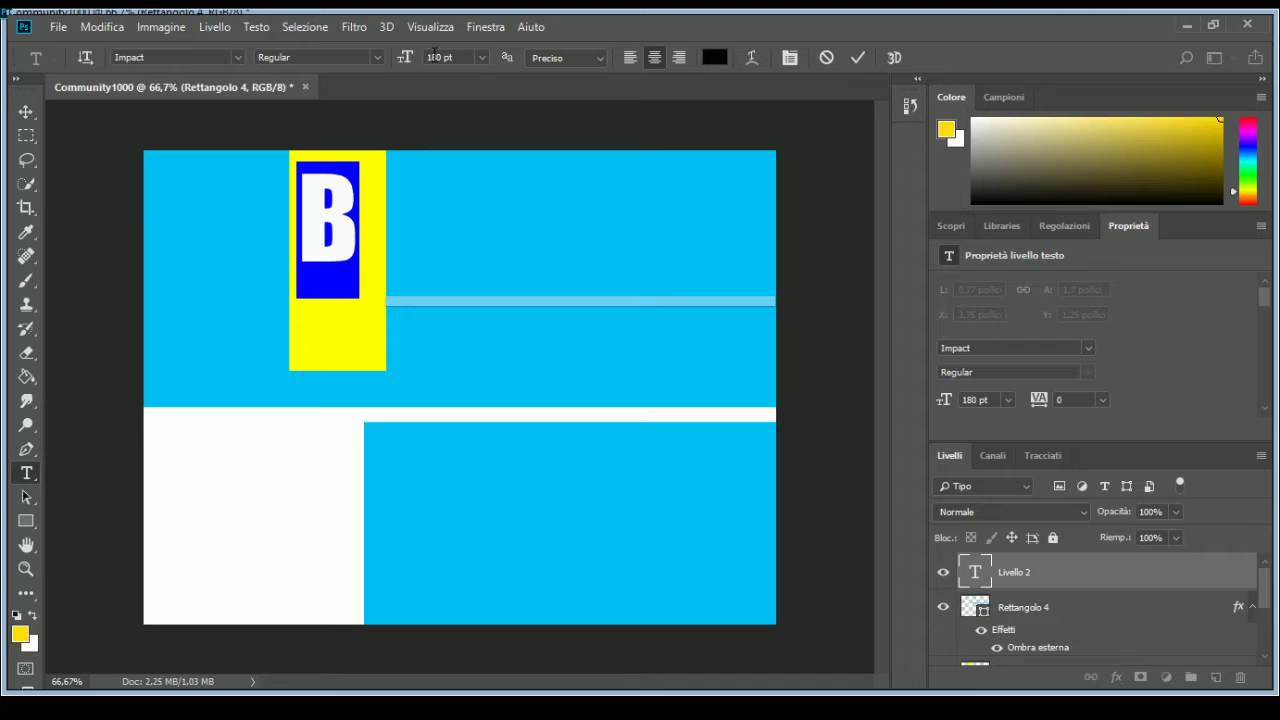
click(434, 58)
text(25)
text(0)
key(Return)
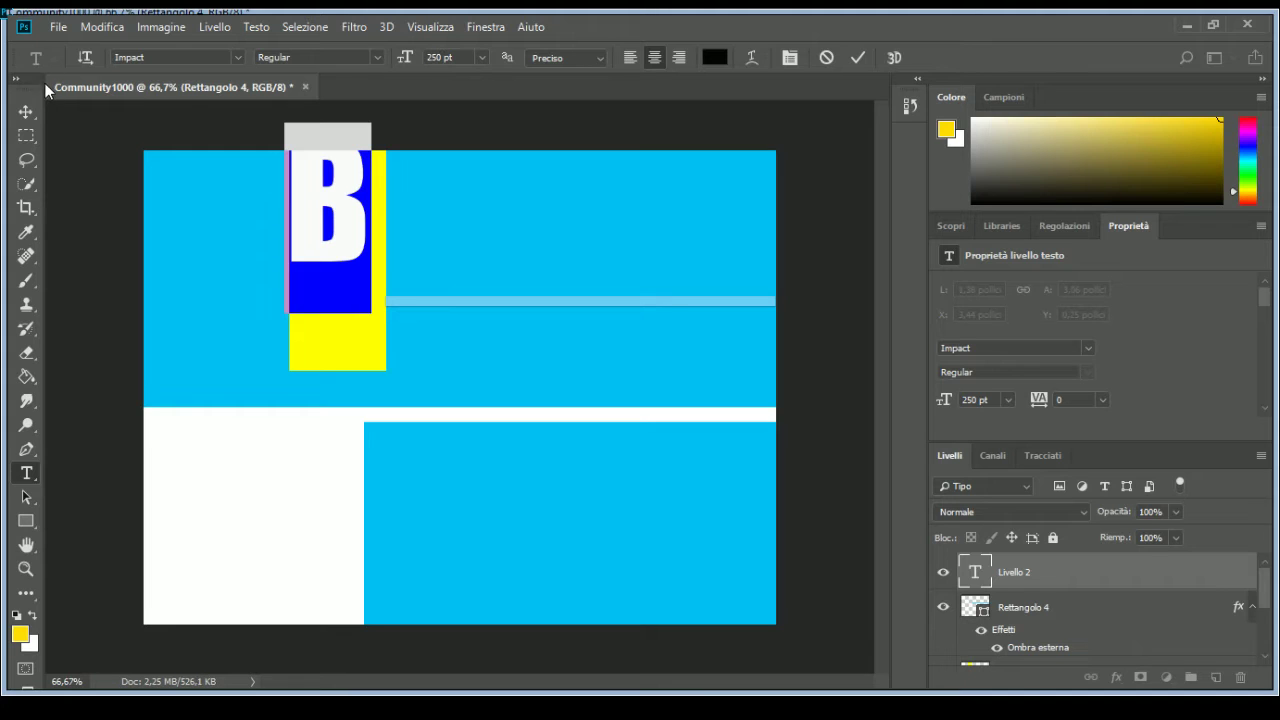
click(26, 111)
drag(345, 238, 357, 300)
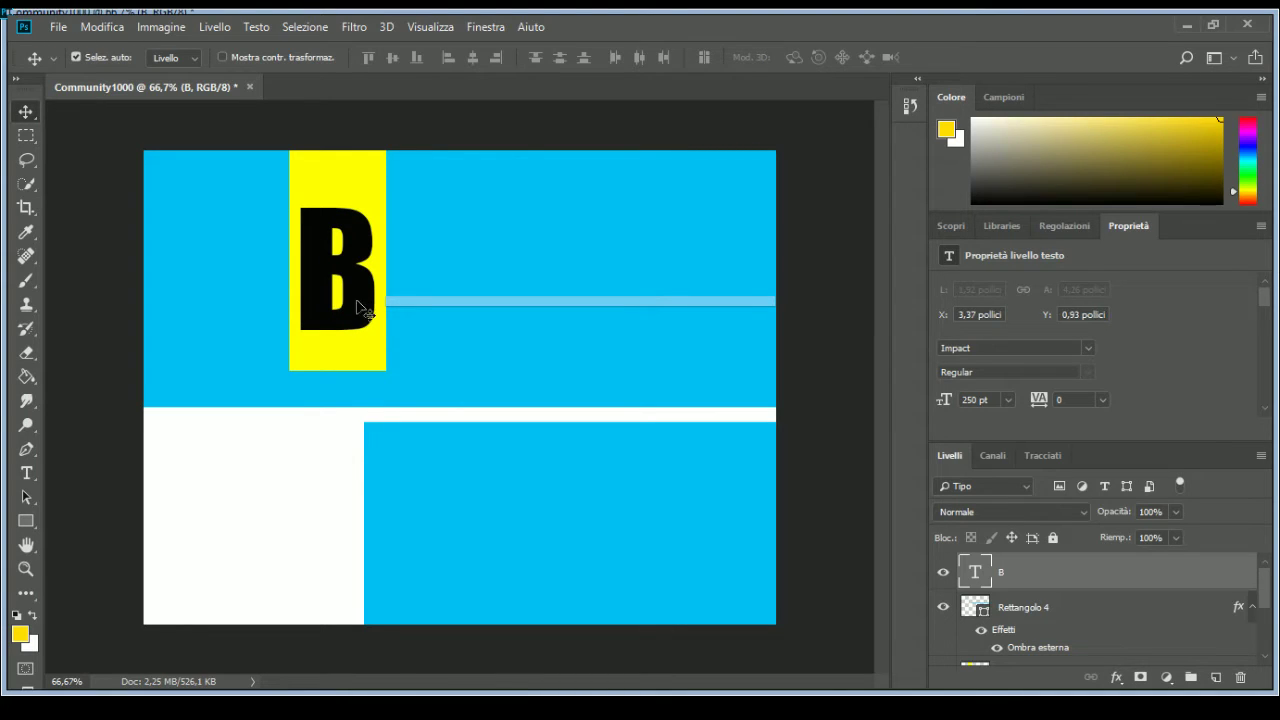
click(26, 473)
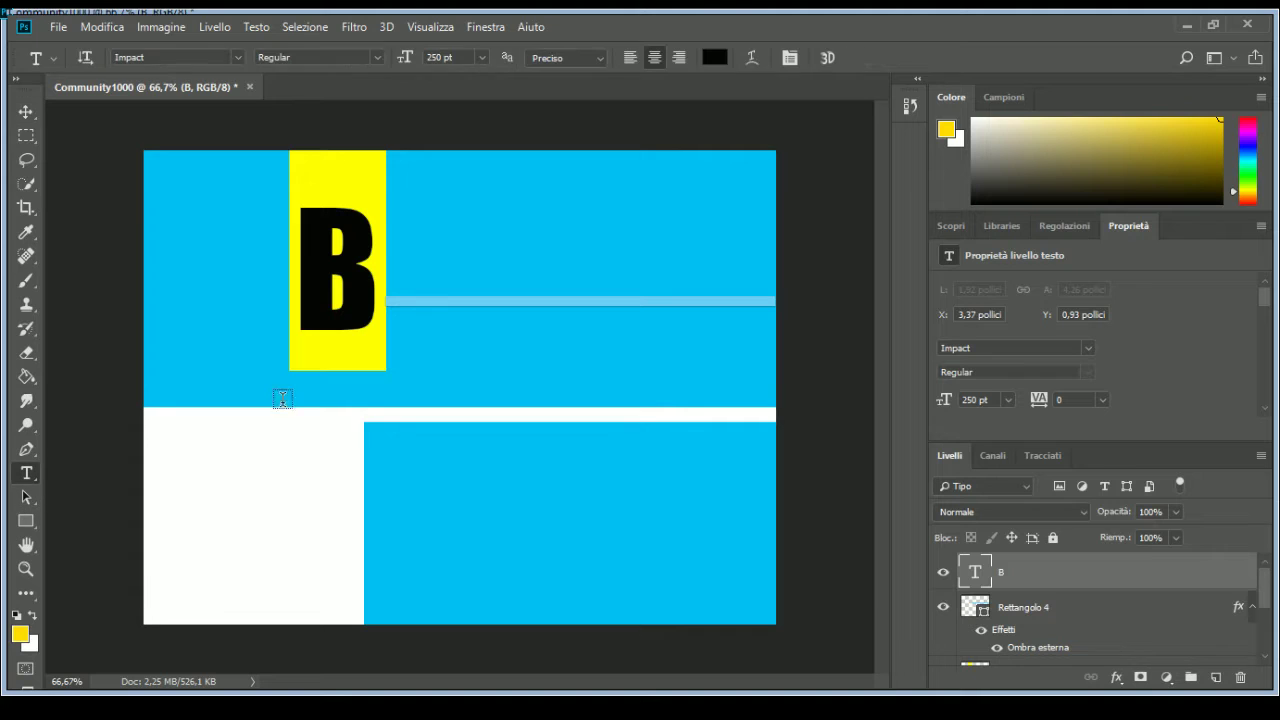
Step: Type 'uona' at 200 pt and place it right after the B to read Buona
click(410, 283)
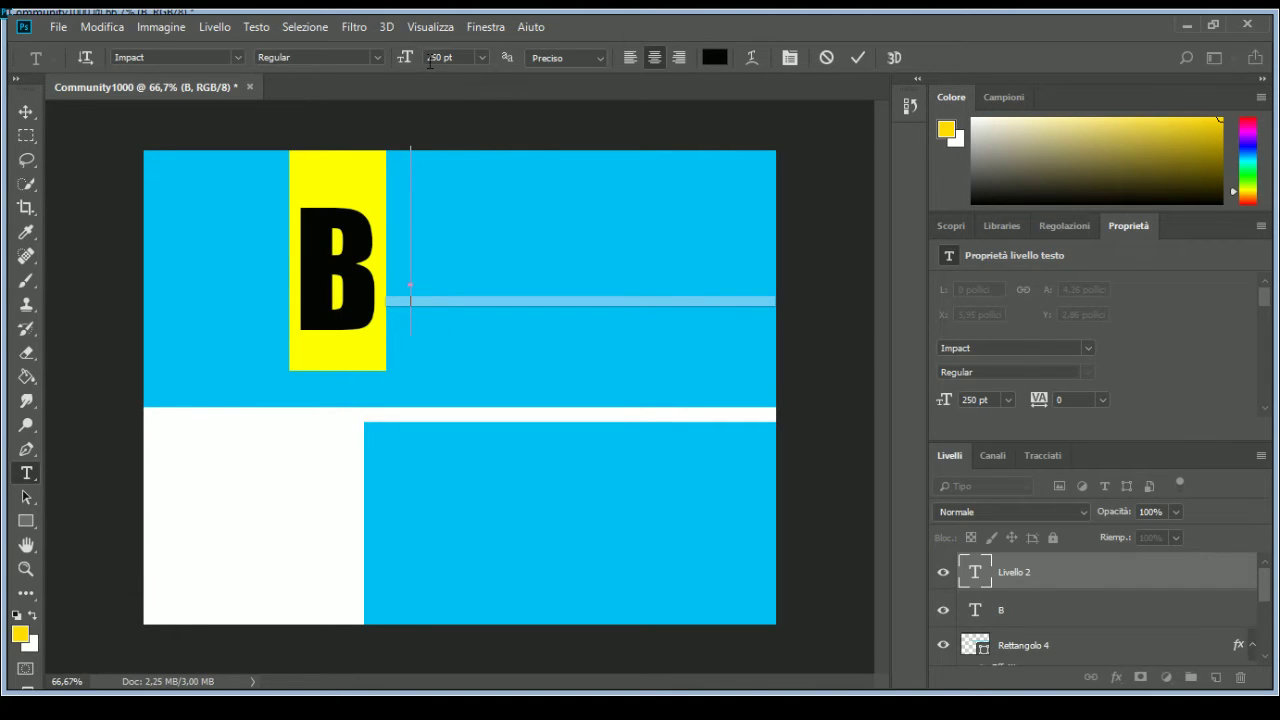
click(444, 58)
text(200)
key(Return)
text(u)
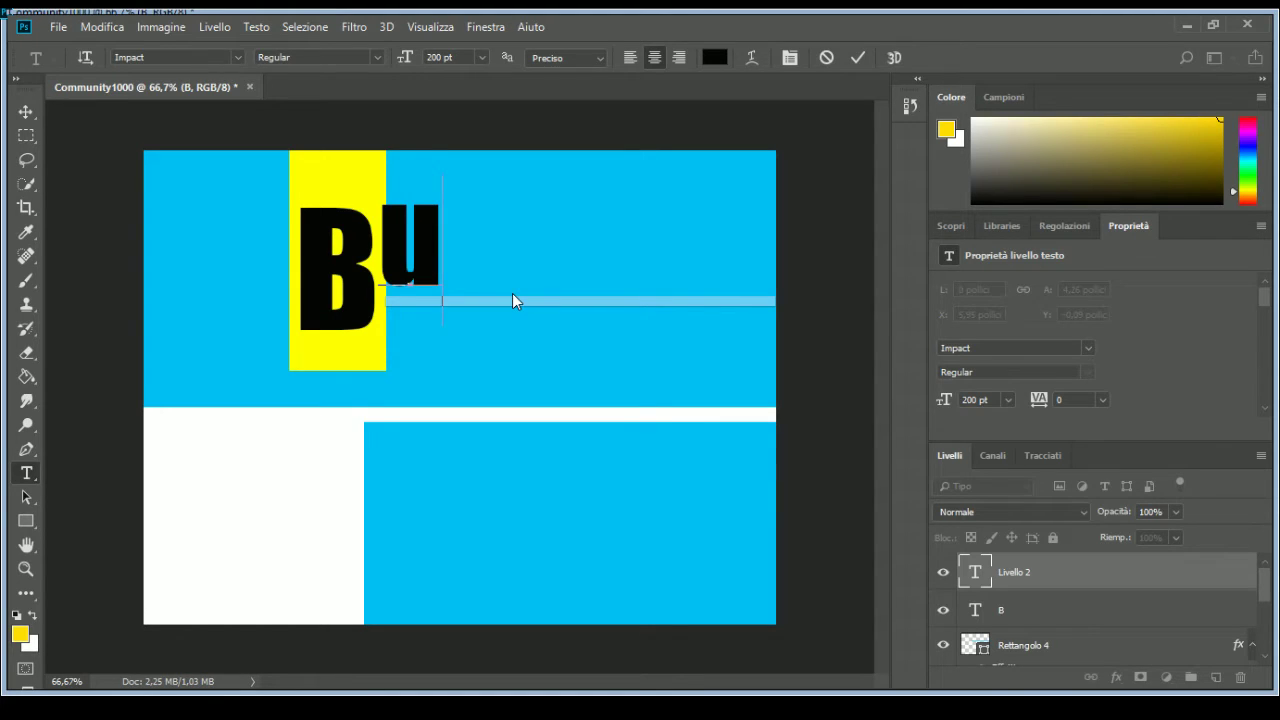
text(no)
key(BackSpace)
key(BackSpace)
text(ona)
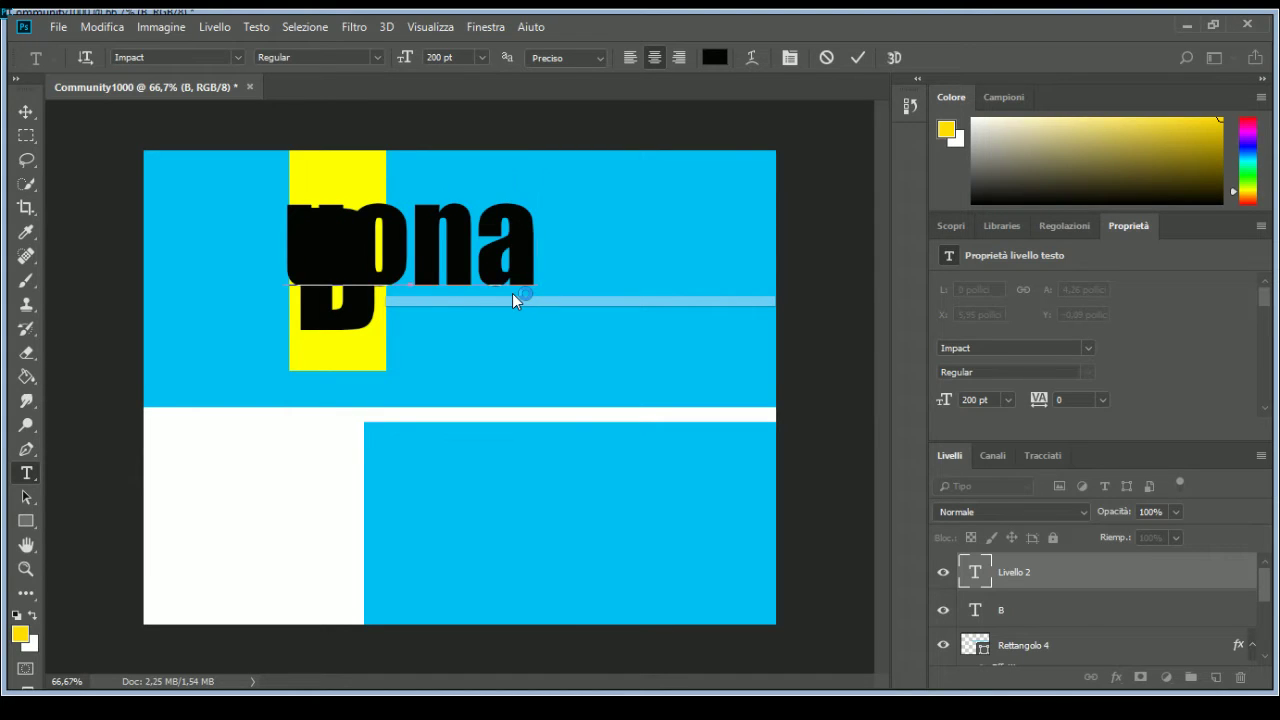
click(26, 111)
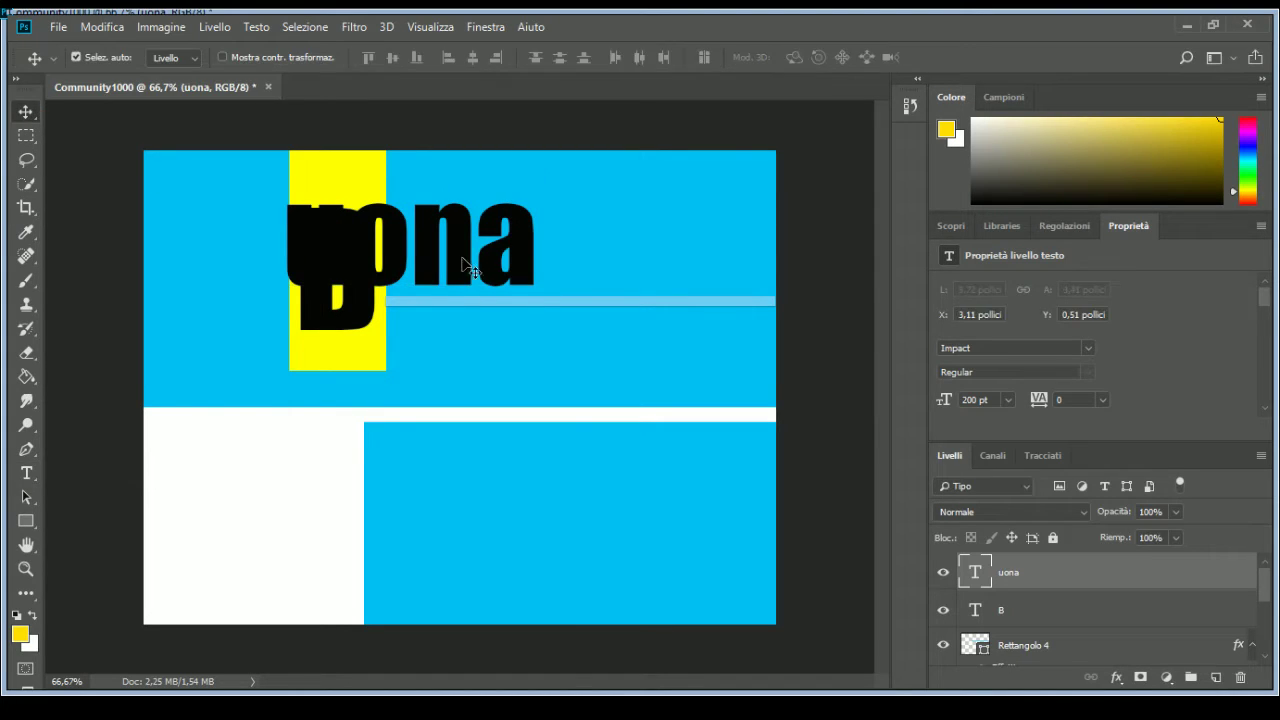
drag(463, 263, 571, 275)
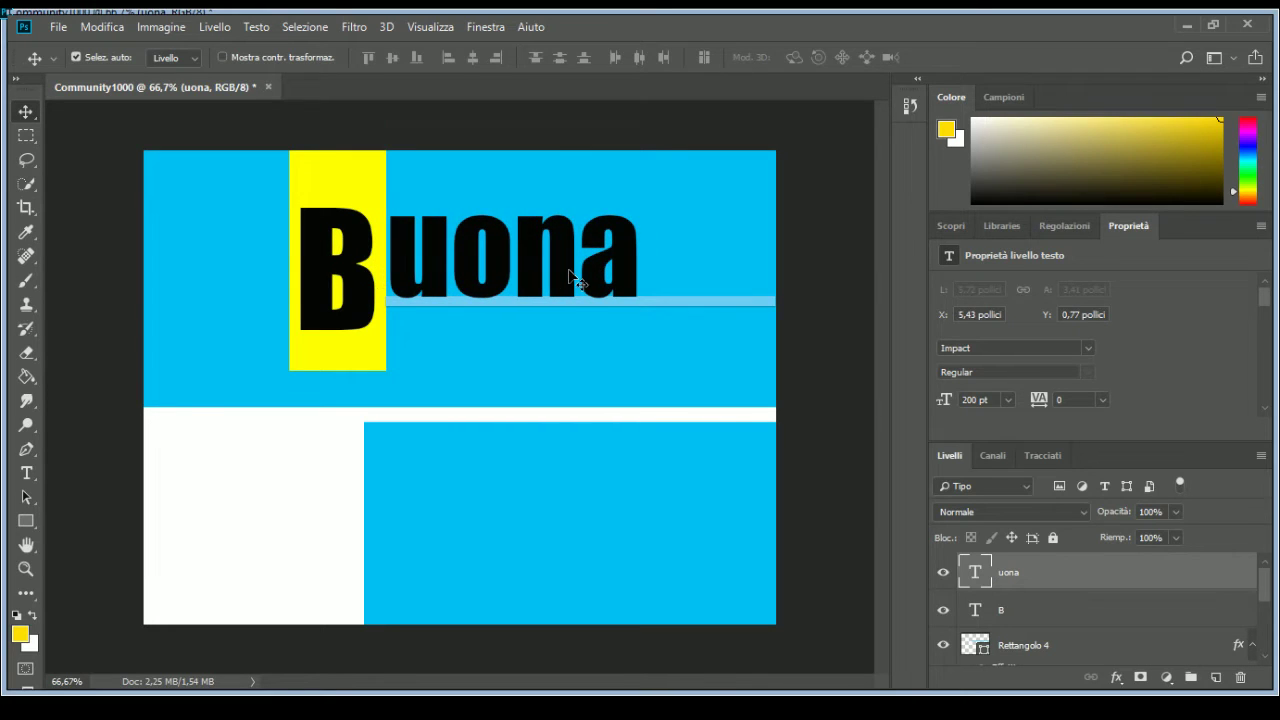
Step: Reduce uona to 160 pt and slide it left up against the B
double_click(976, 573)
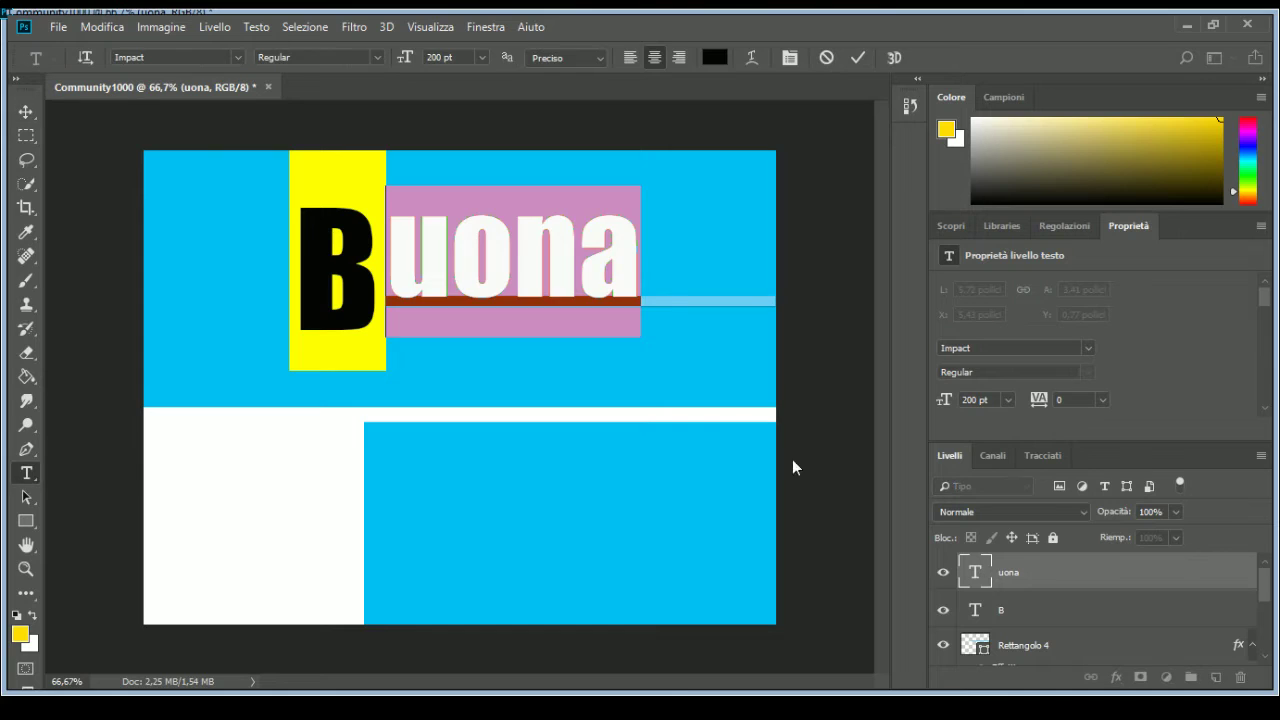
click(430, 57)
text(180)
key(Return)
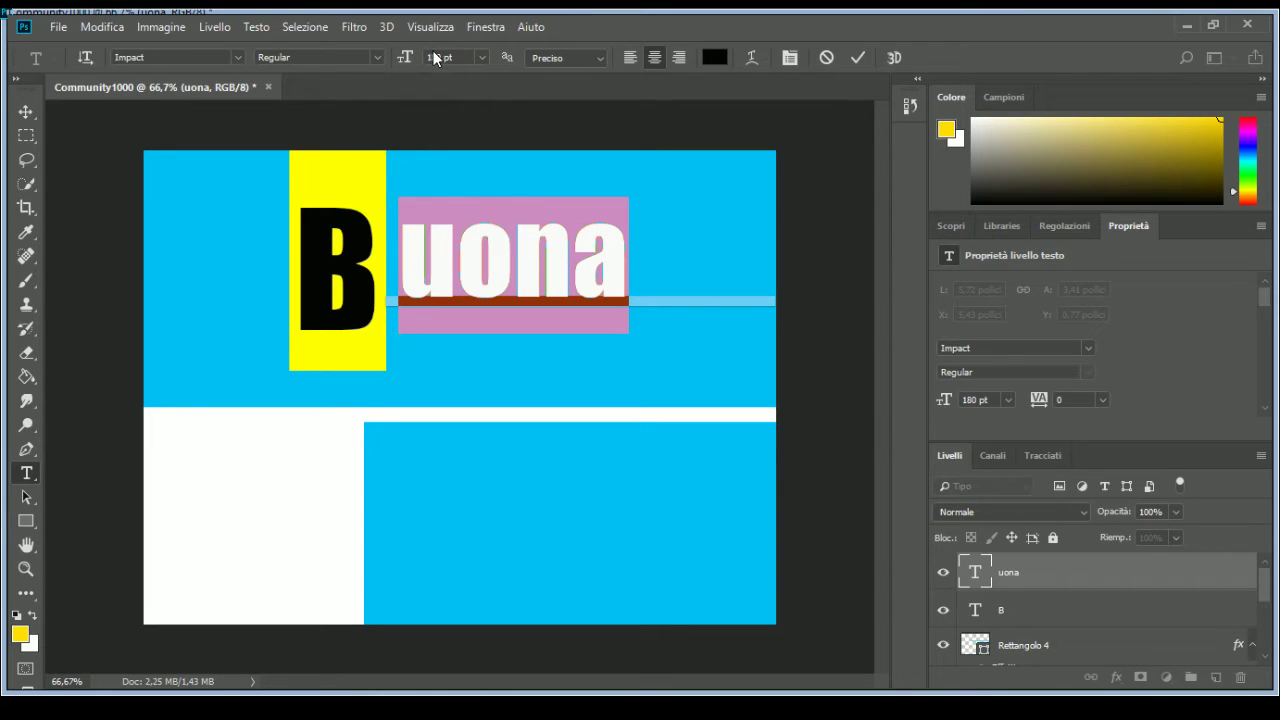
click(433, 55)
text(160)
key(Return)
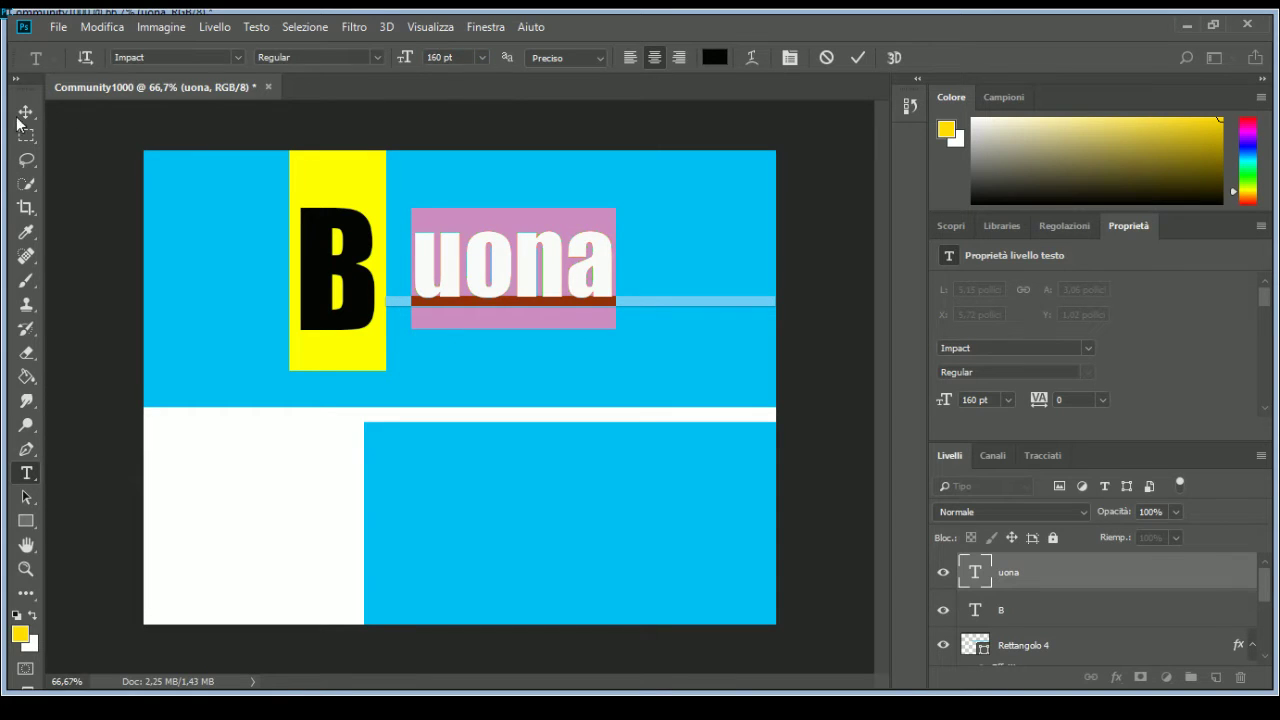
click(20, 118)
drag(497, 280, 469, 277)
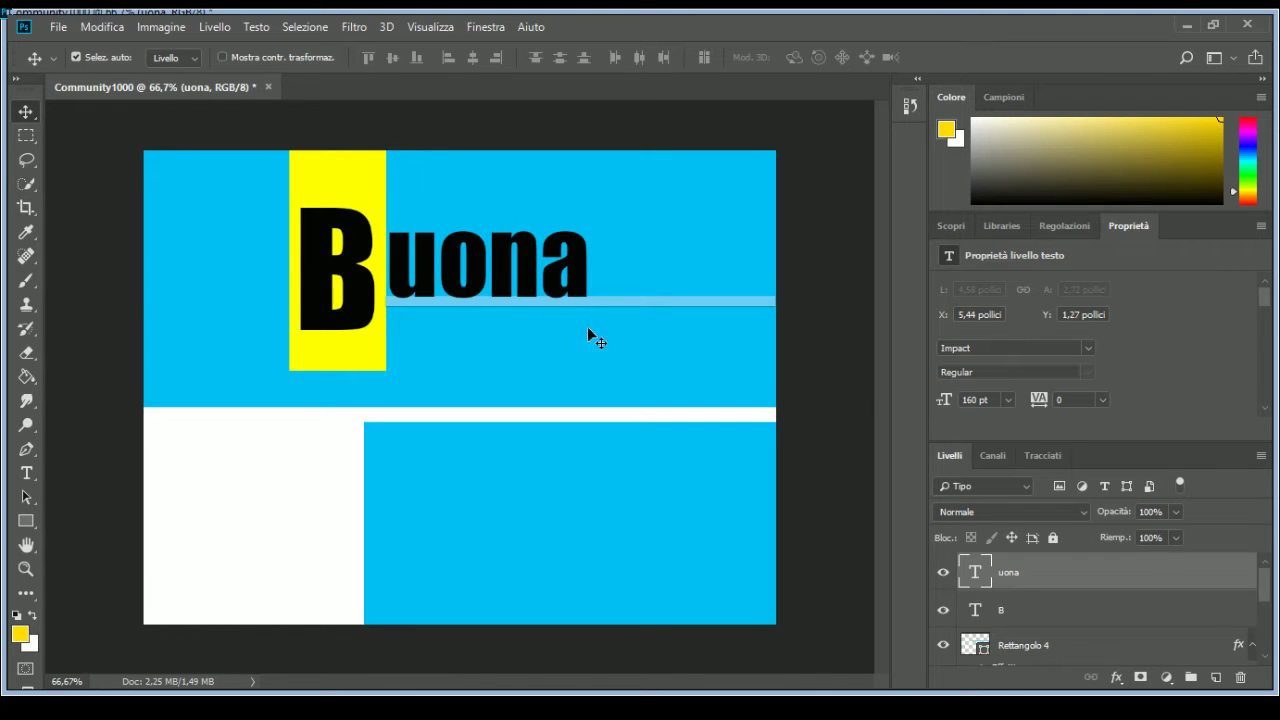
Step: Apply a black stroke layer style to the white uona text
double_click(978, 580)
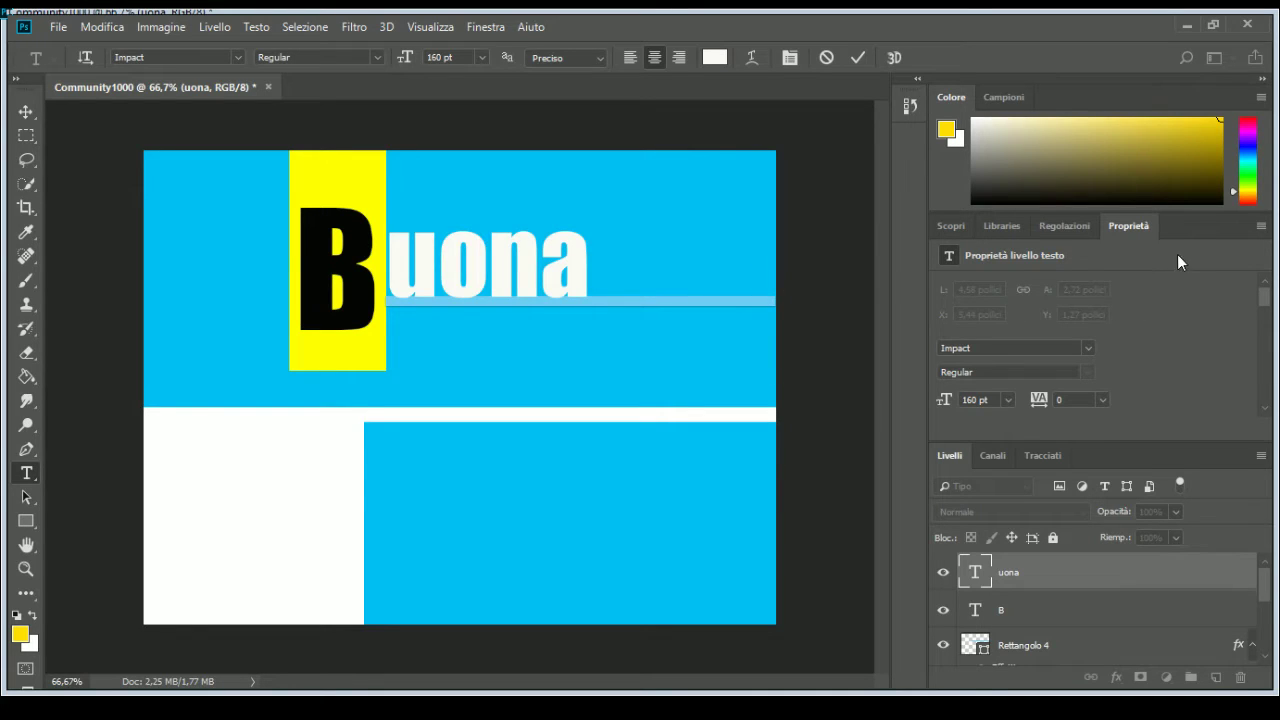
key(ctrl+a)
ctrl+click(980, 575)
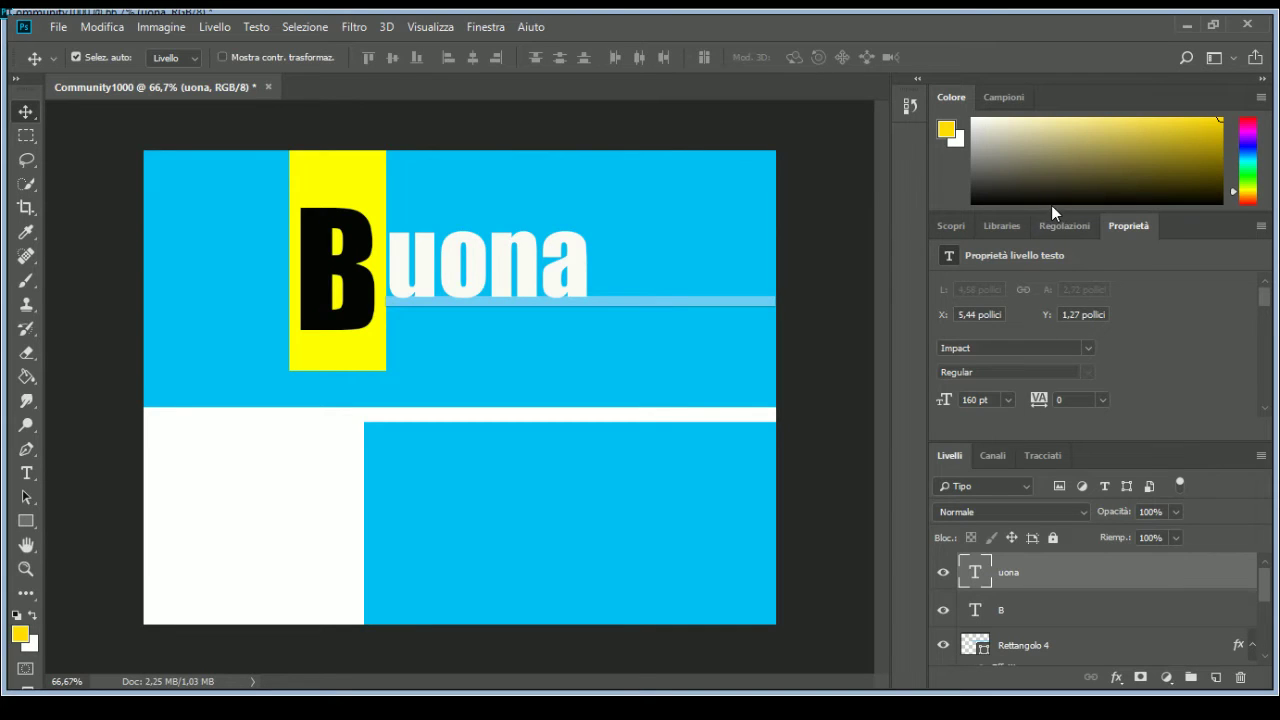
key(h)
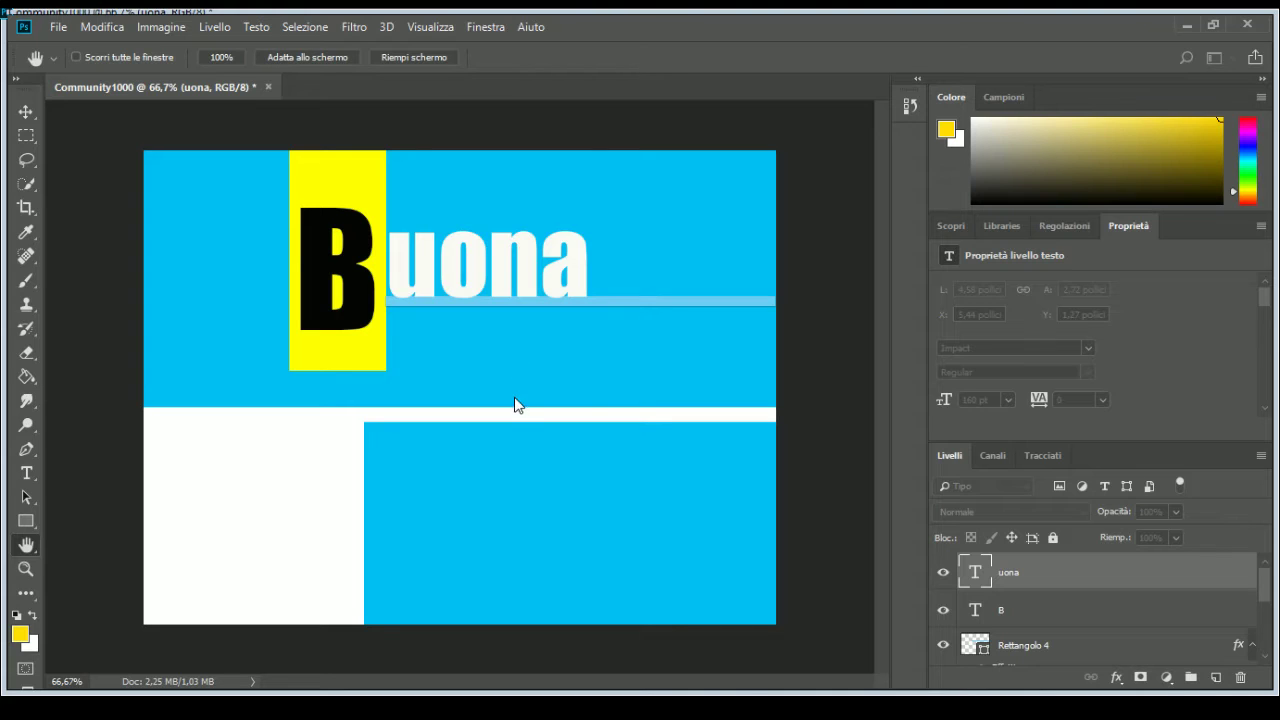
key(Return)
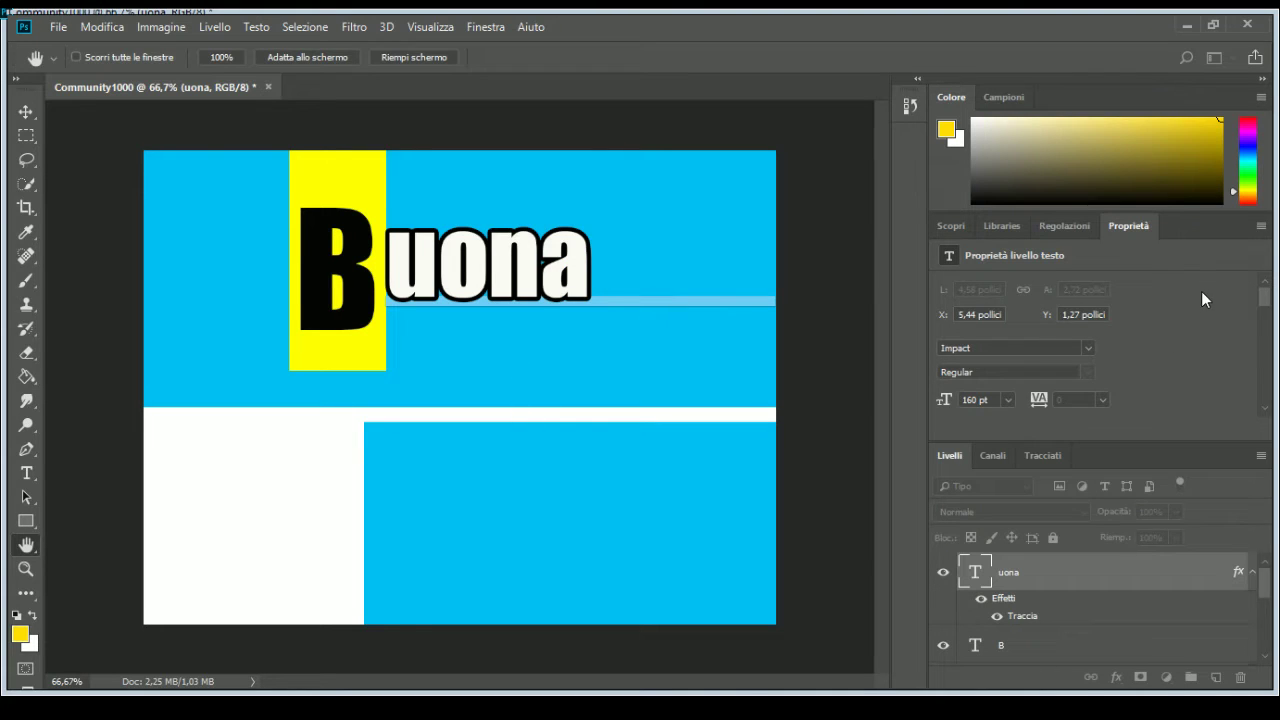
key(v)
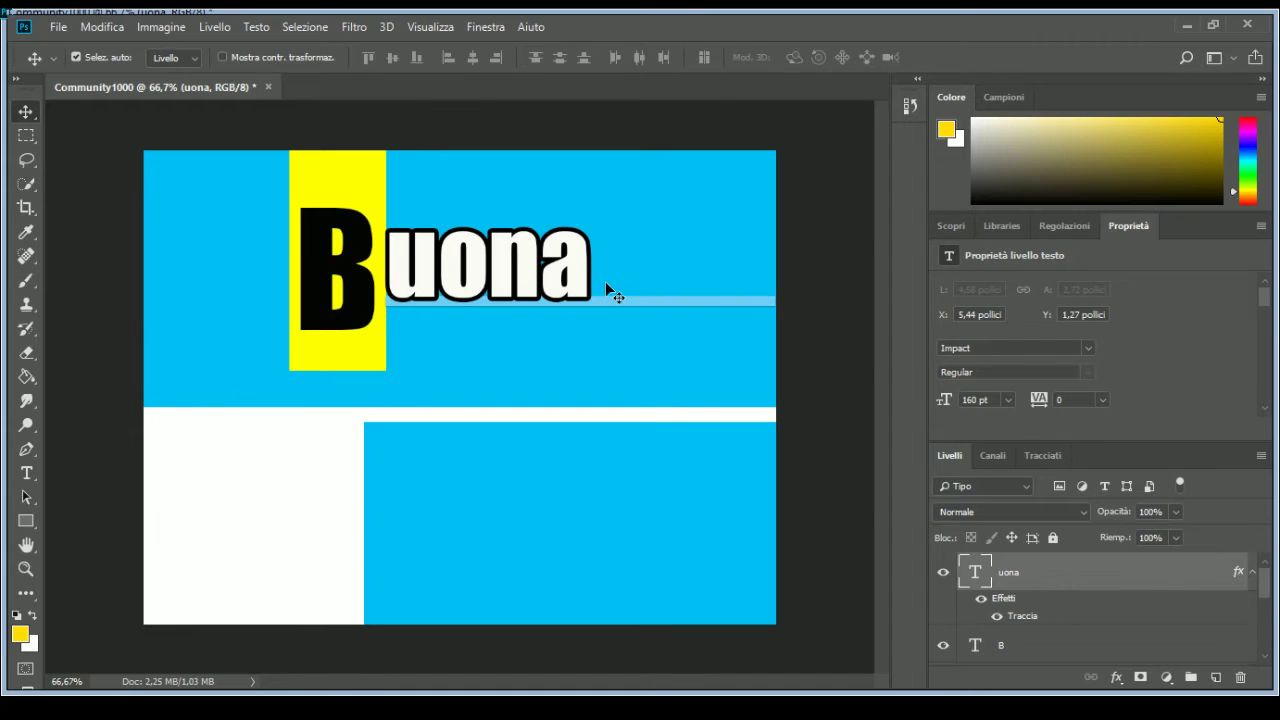
Step: Type 'Domenica' as a new text line and move it under uona
click(27, 474)
click(407, 368)
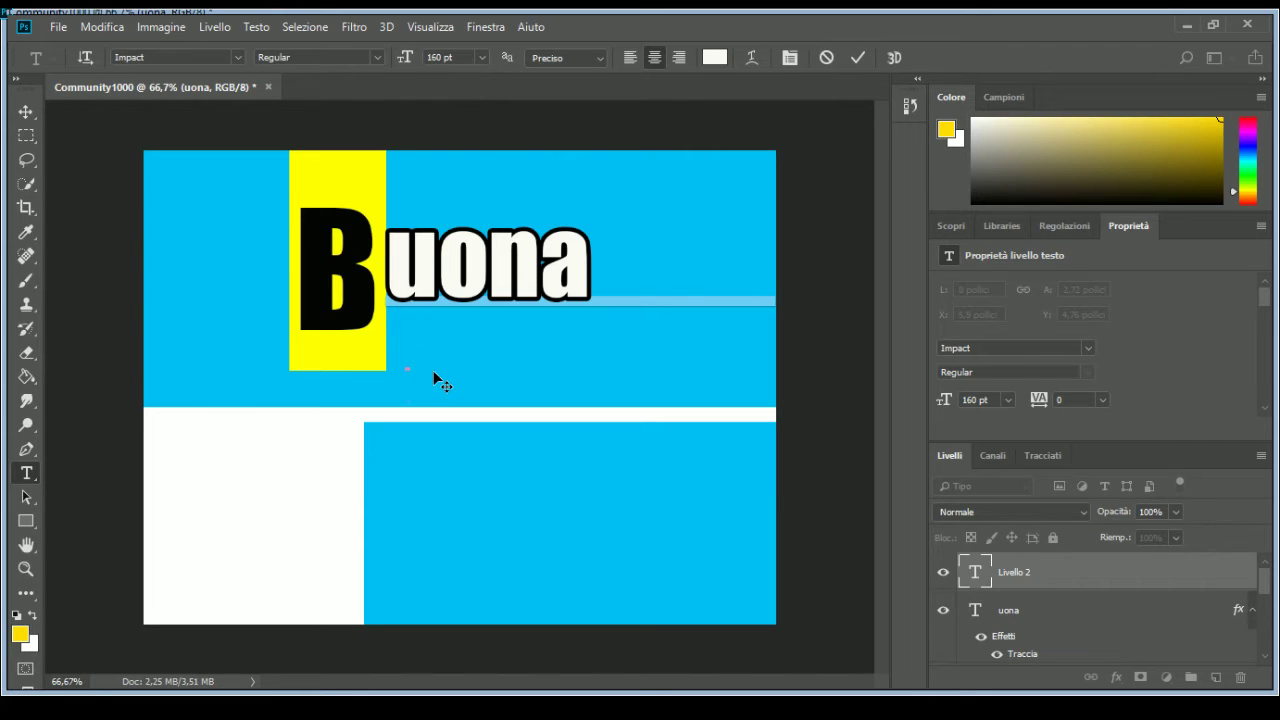
text(u)
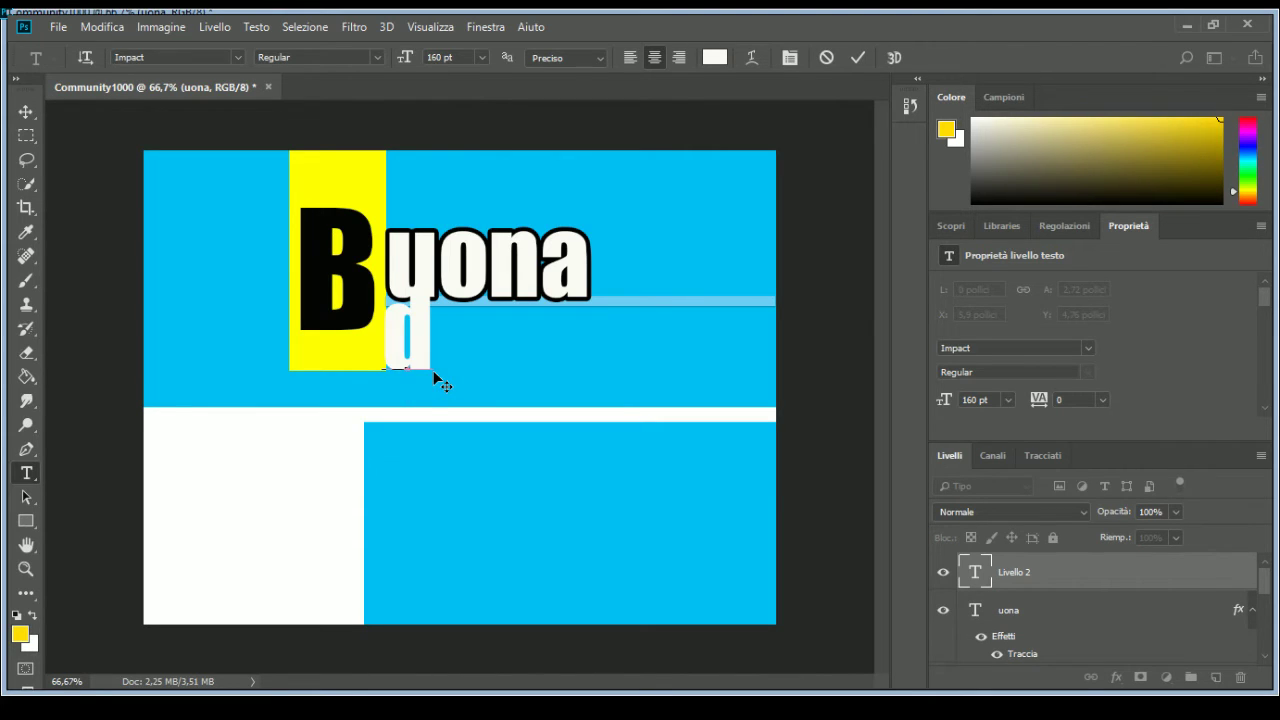
key(BackSpace)
text(D)
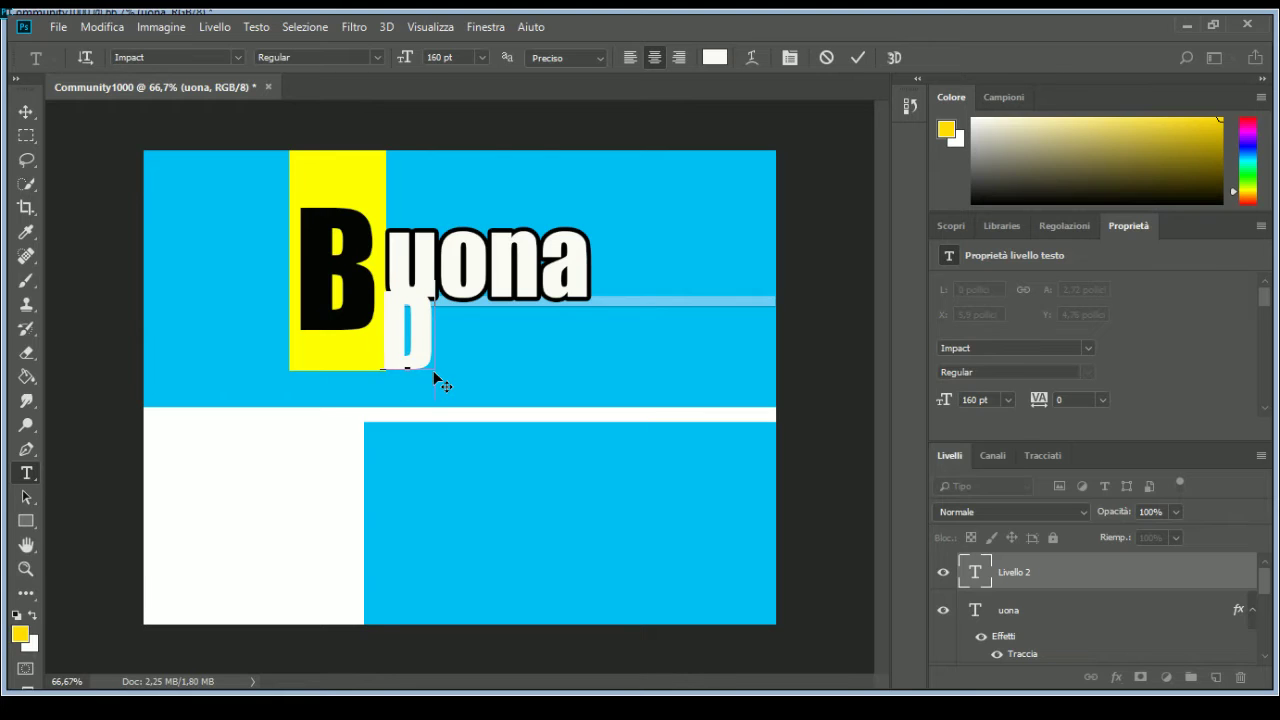
text(omenic)
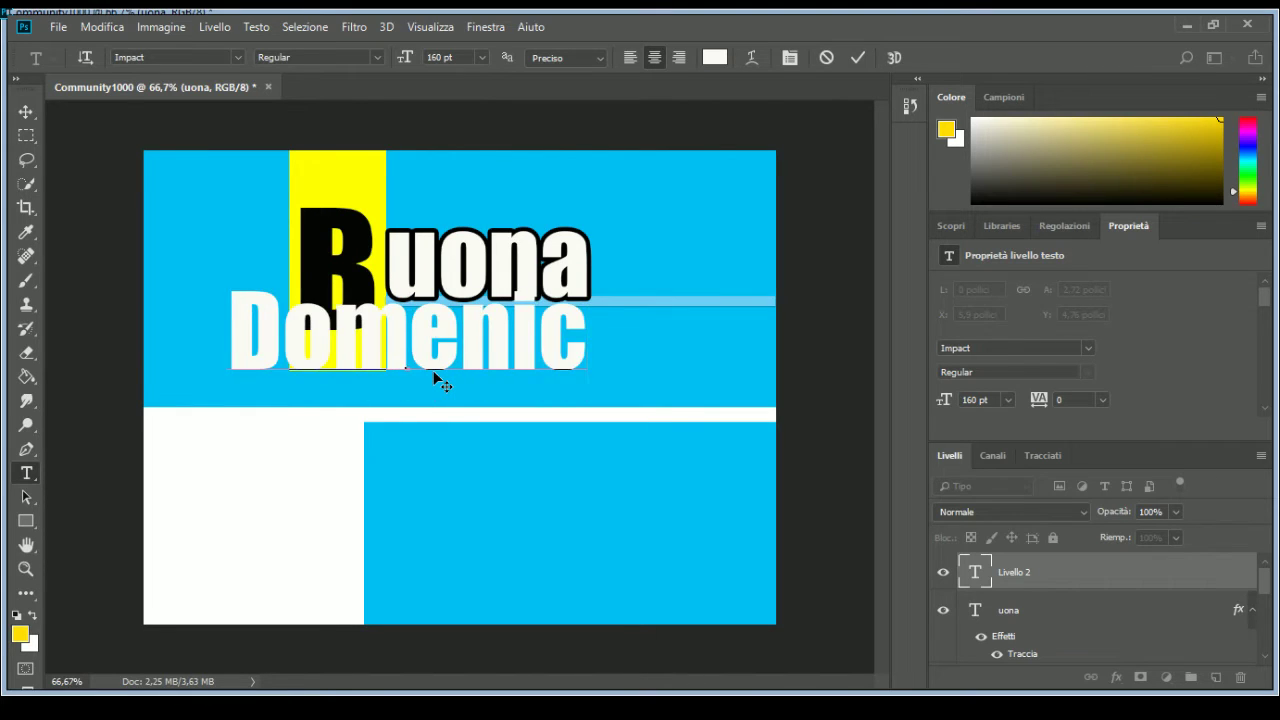
text(a)
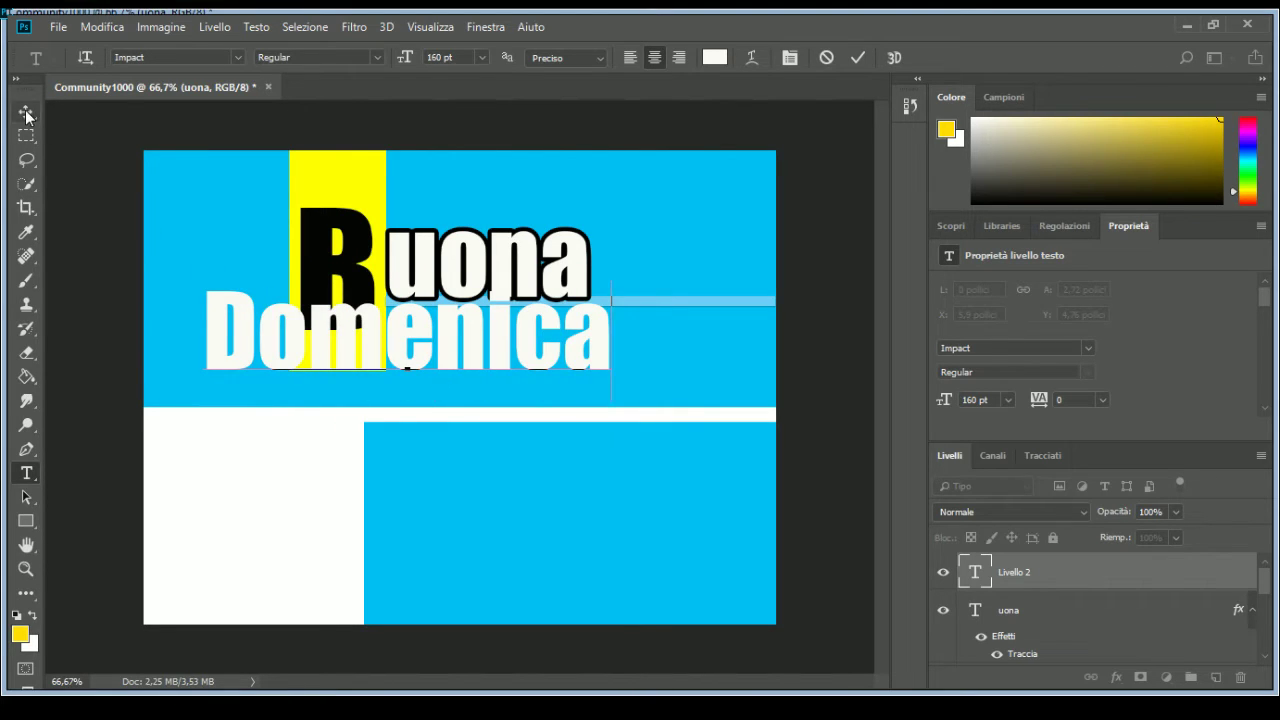
click(26, 111)
drag(429, 345, 589, 371)
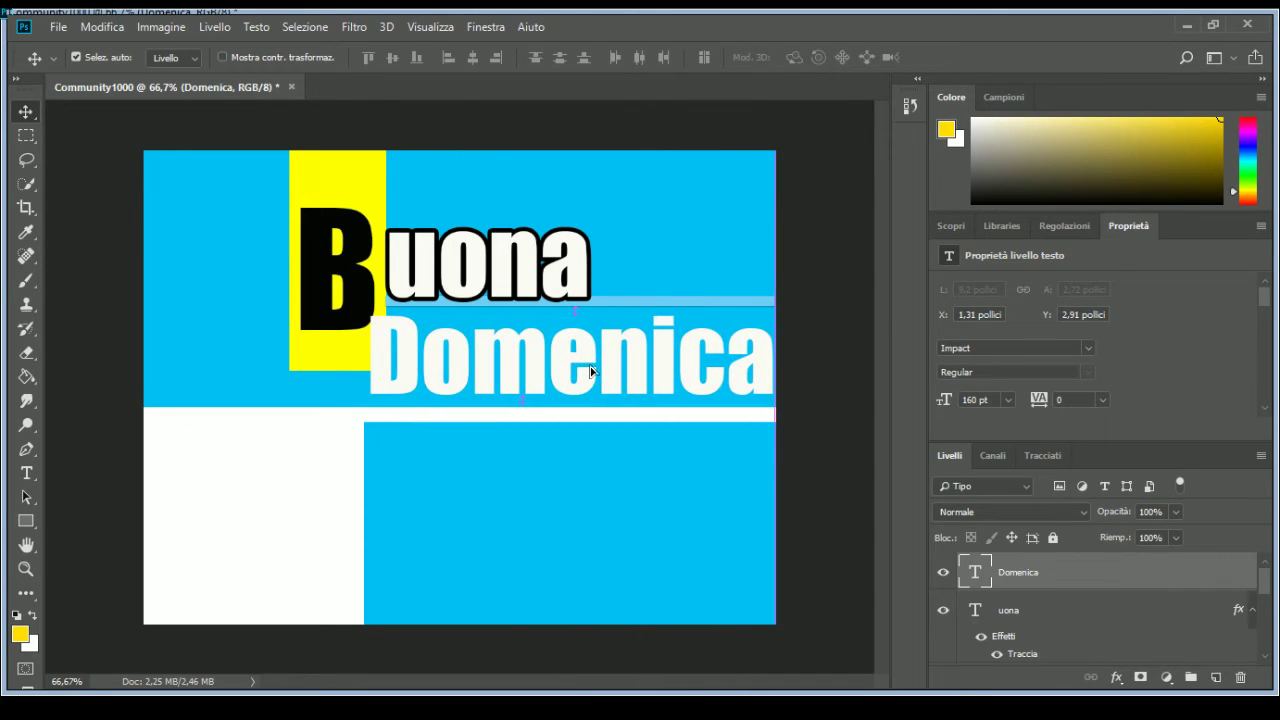
Step: Resize Domenica to 140 pt, nudge it up, and give it the same black outline
double_click(977, 575)
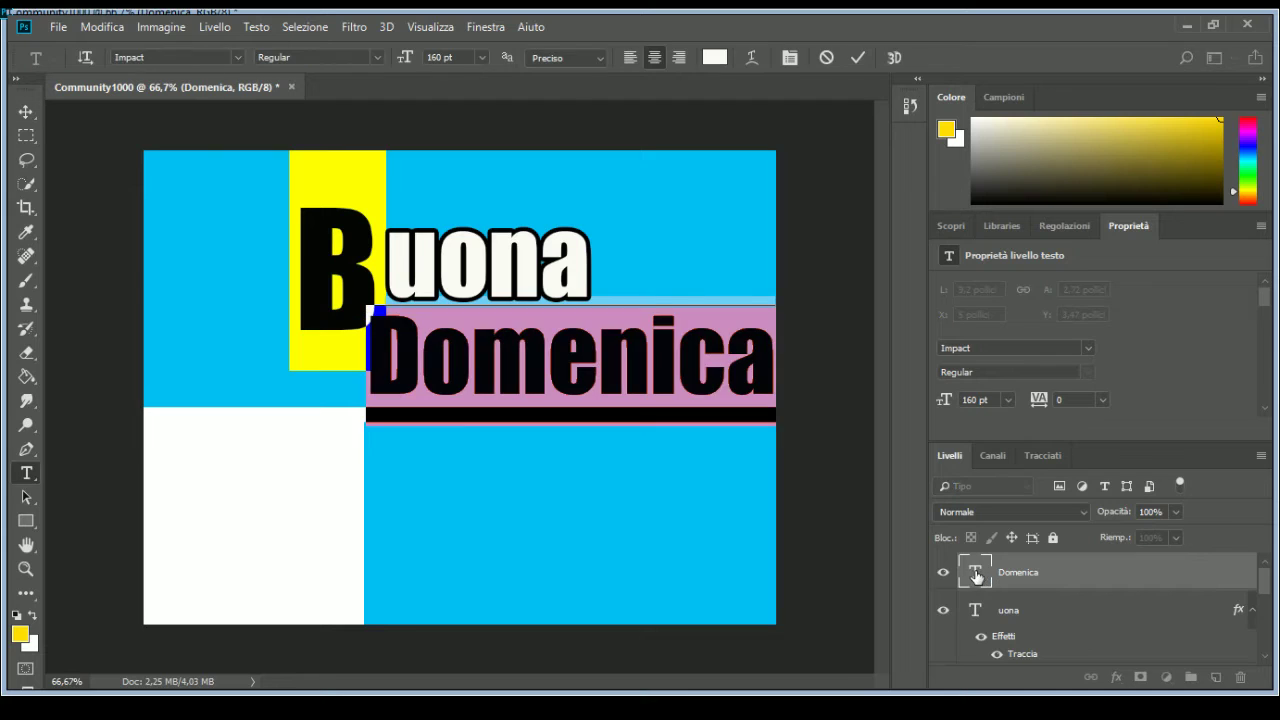
click(438, 58)
text(140)
key(Return)
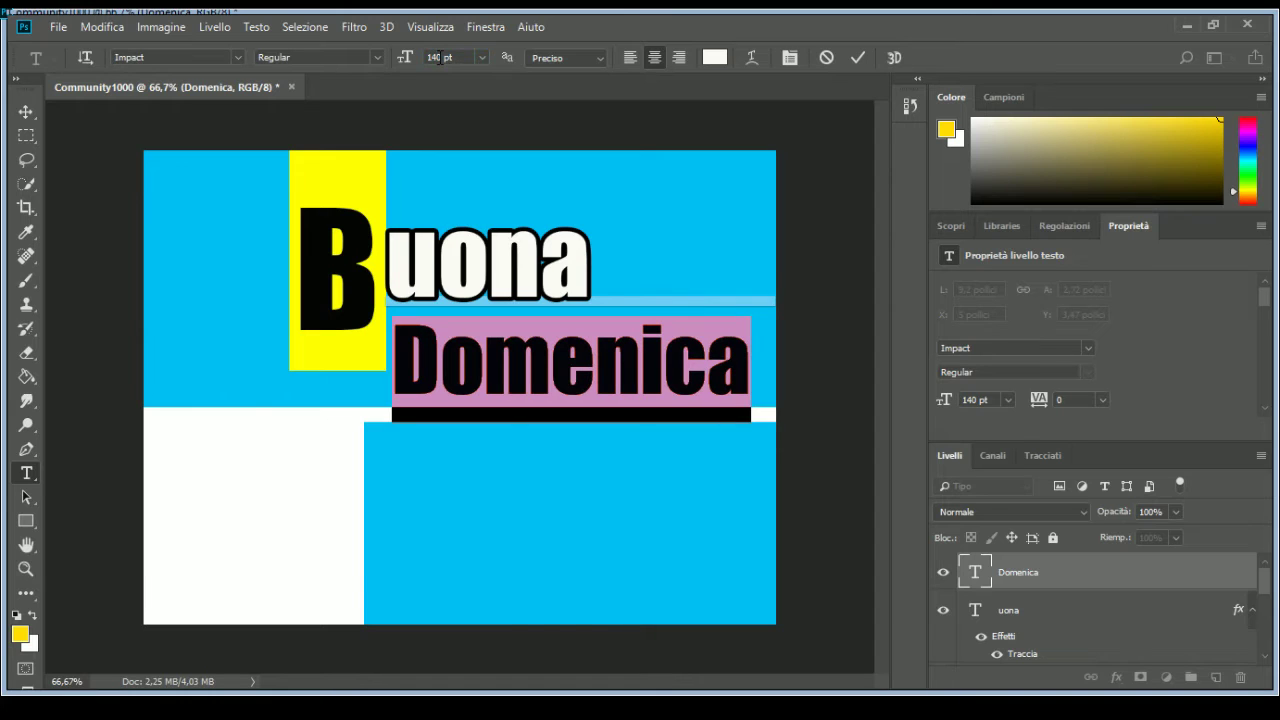
click(26, 111)
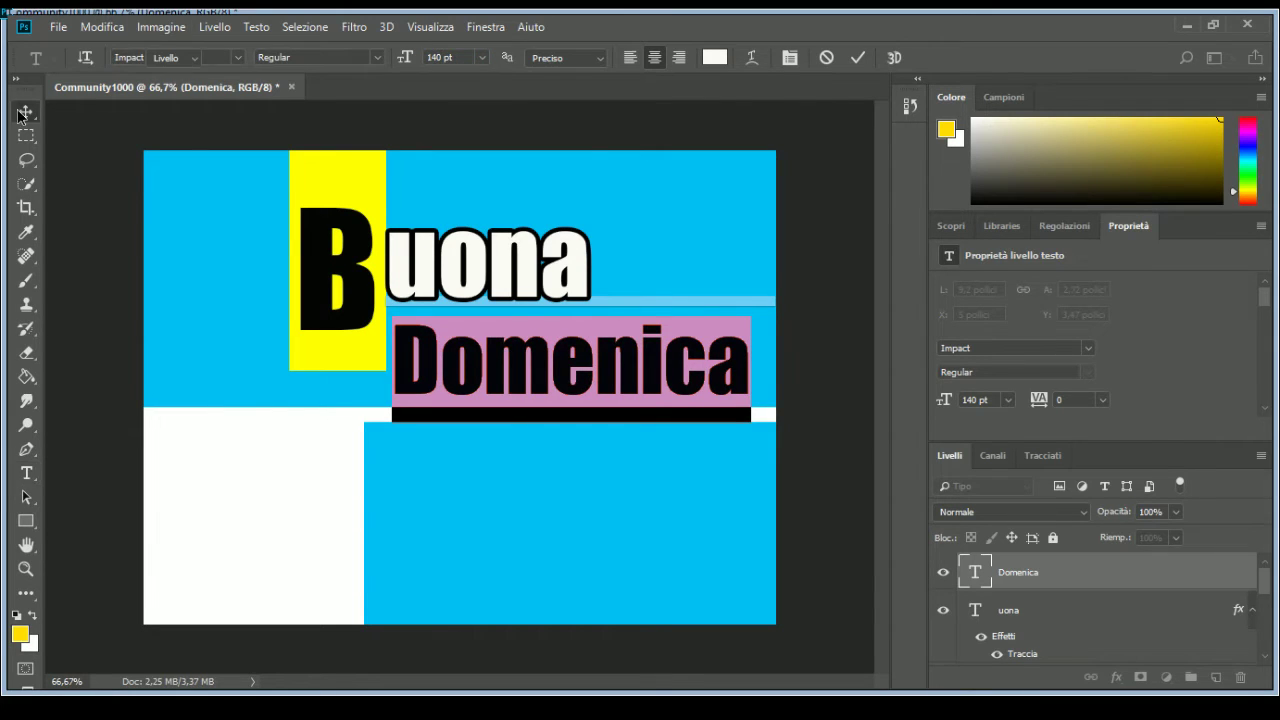
drag(560, 366, 560, 356)
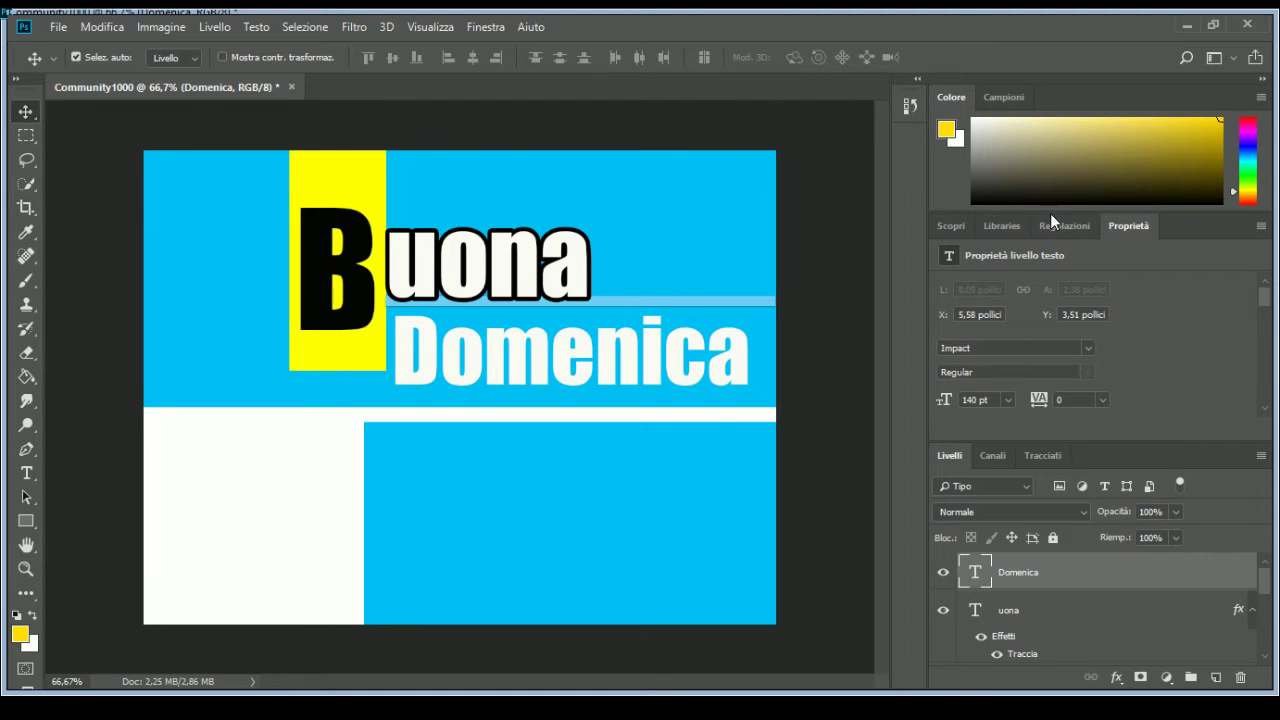
key(h)
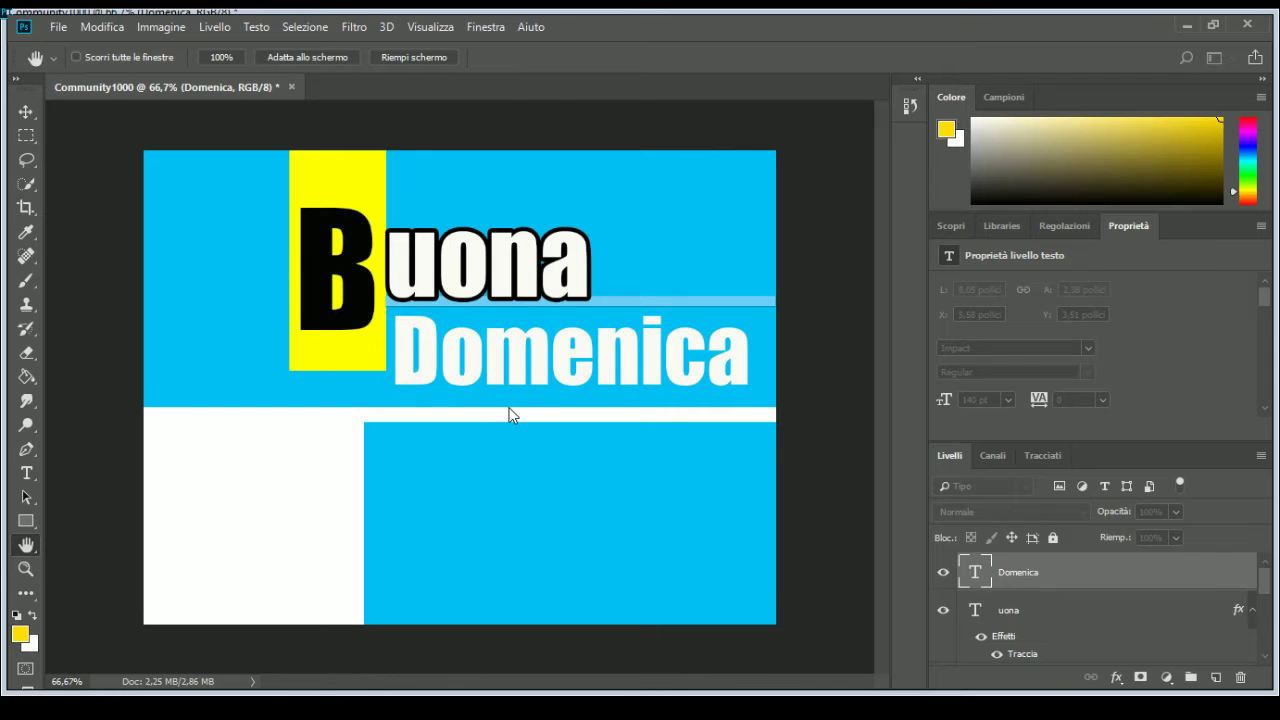
key(v)
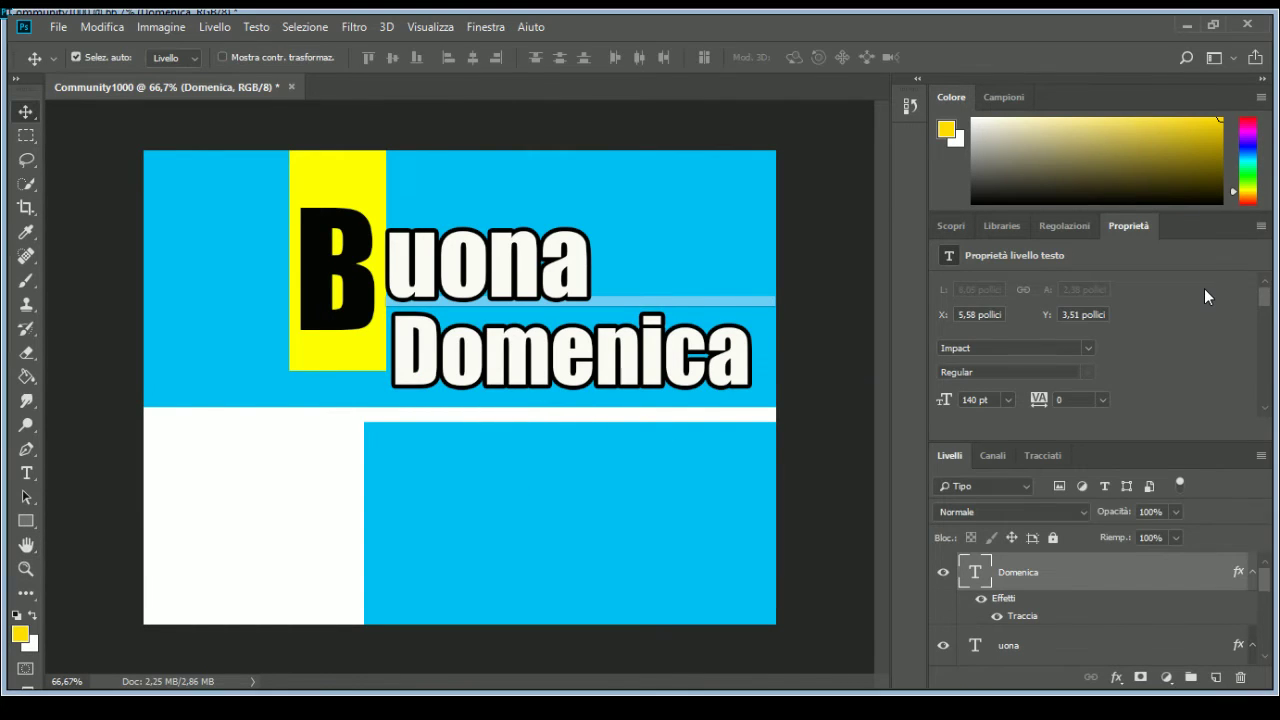
Step: Colour the o of Domenica green and the e cyan
double_click(975, 572)
click(441, 373)
drag(441, 365, 484, 365)
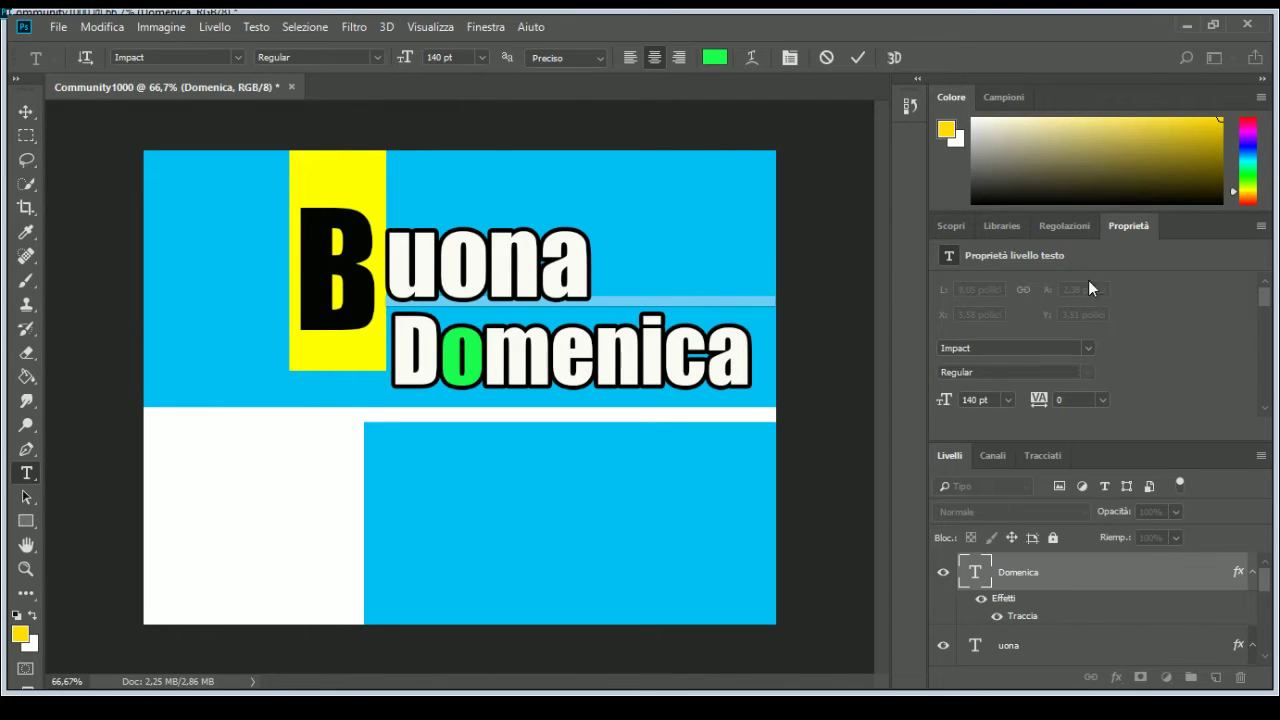
click(560, 361)
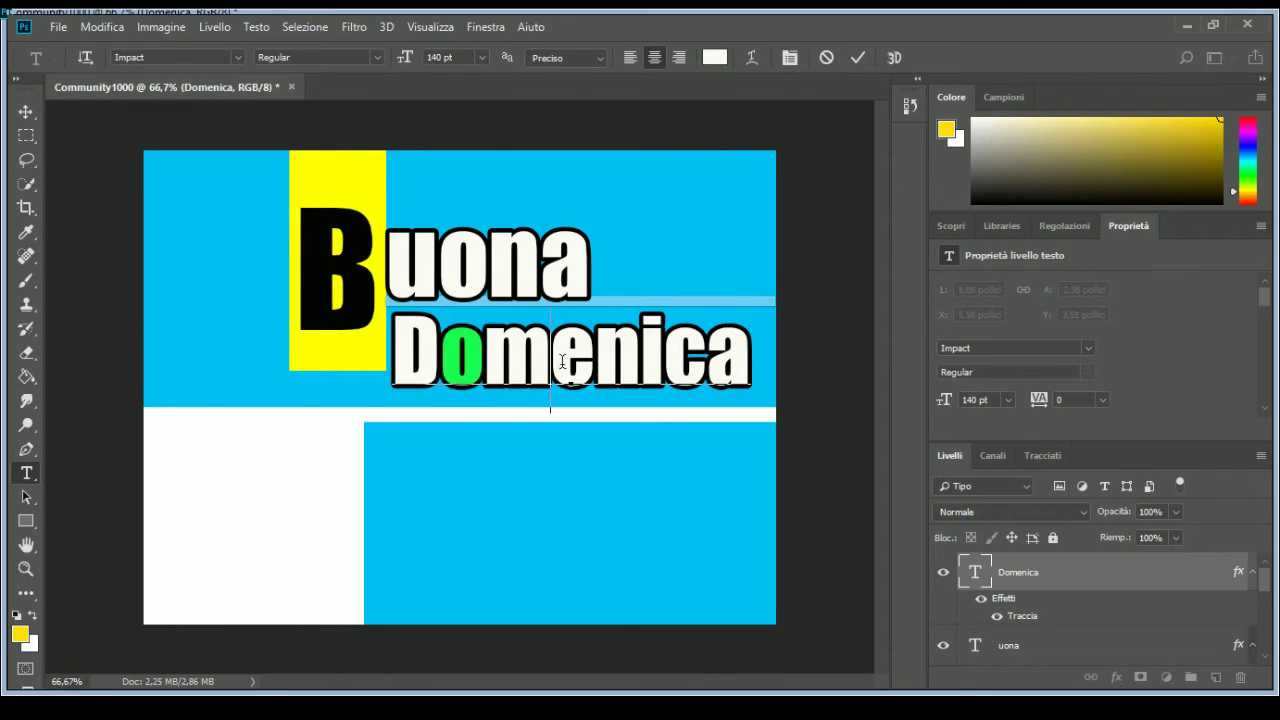
drag(559, 362, 586, 358)
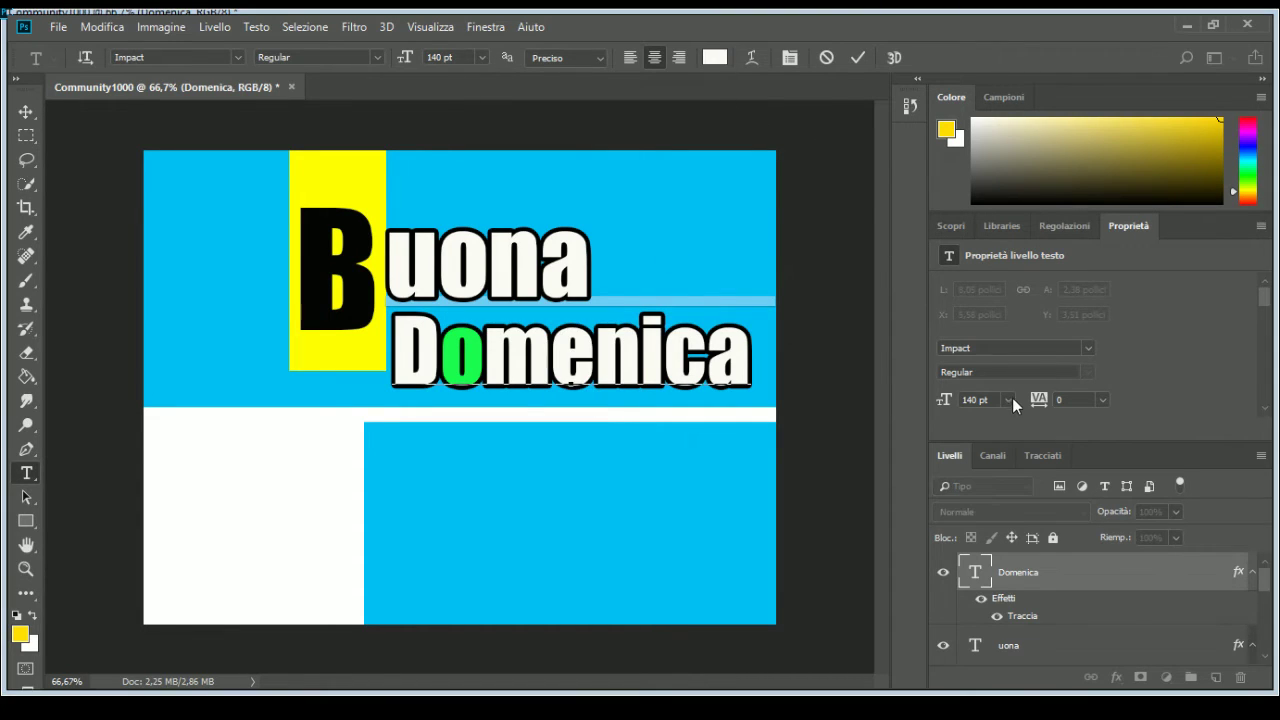
click(985, 283)
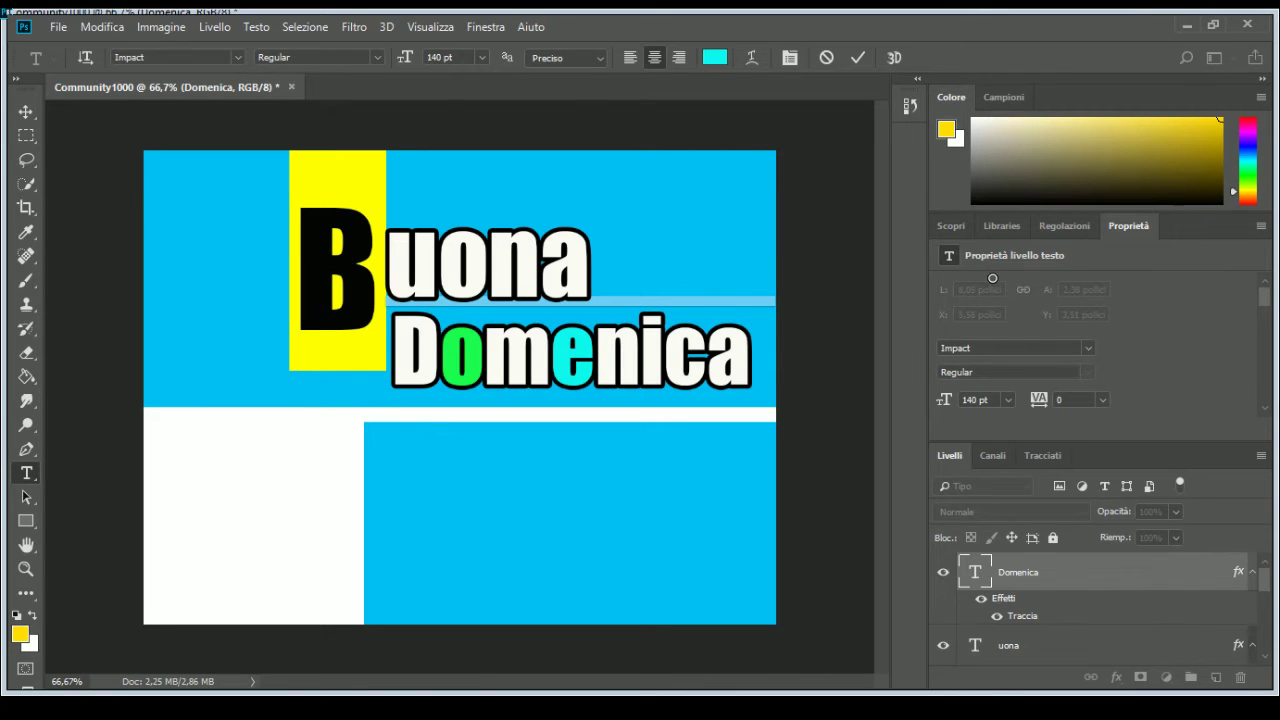
key(Return)
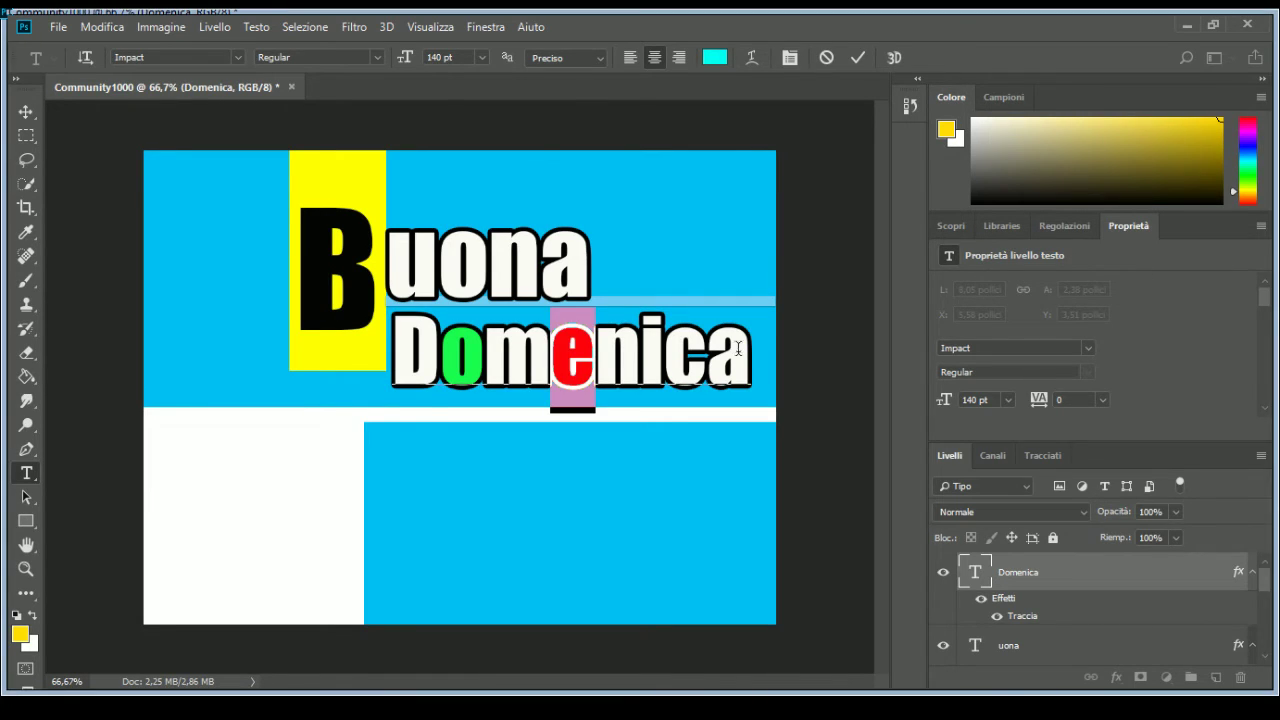
Step: Colour the c of Domenica yellow
click(665, 352)
drag(670, 352, 705, 352)
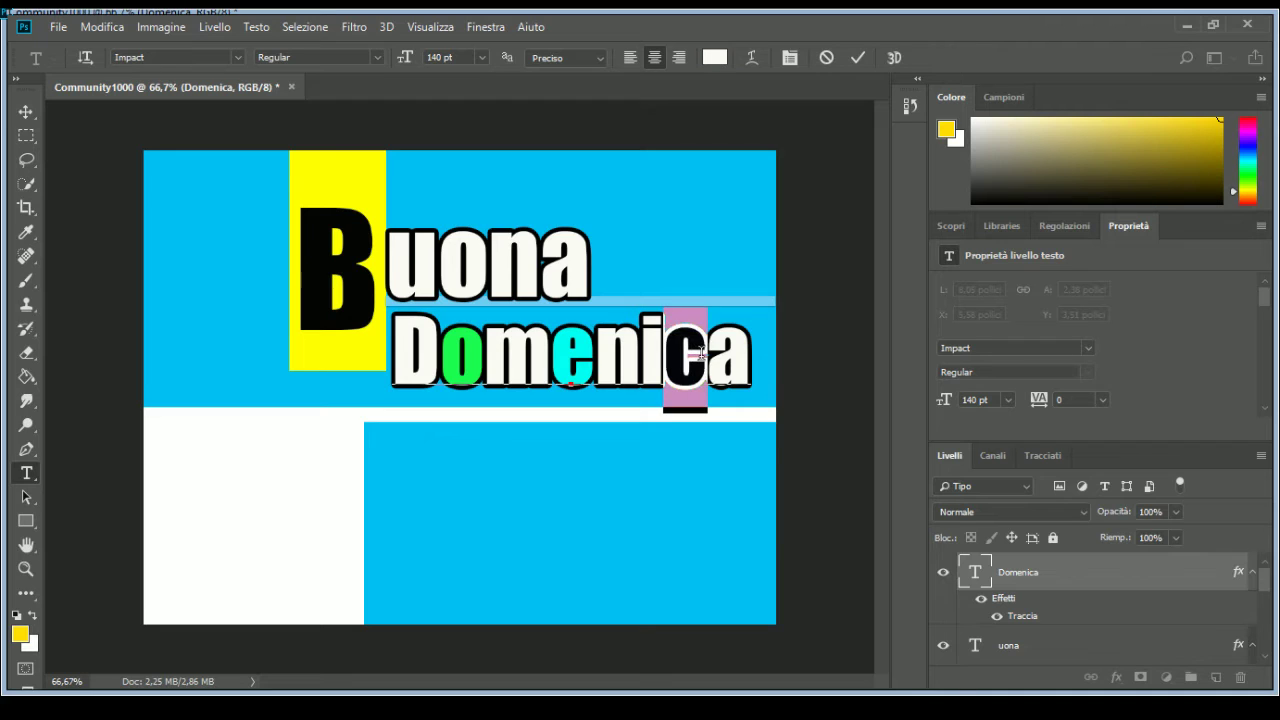
click(715, 59)
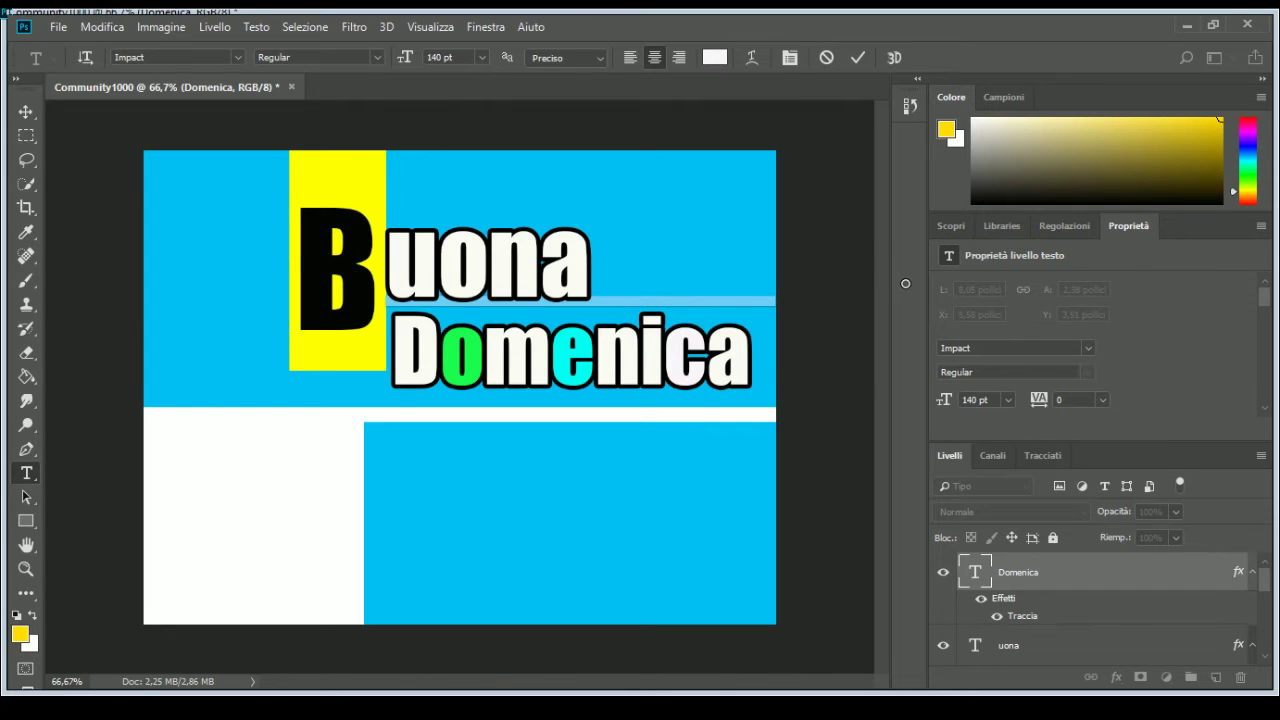
click(913, 320)
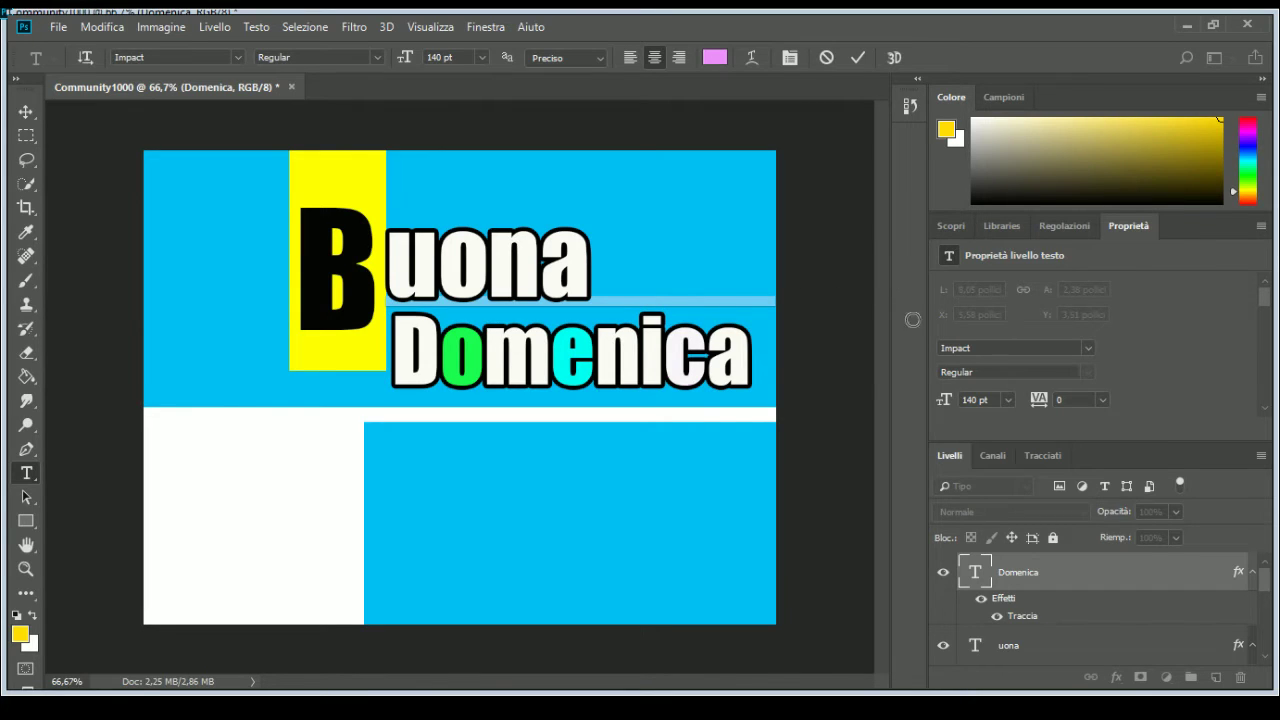
click(1016, 477)
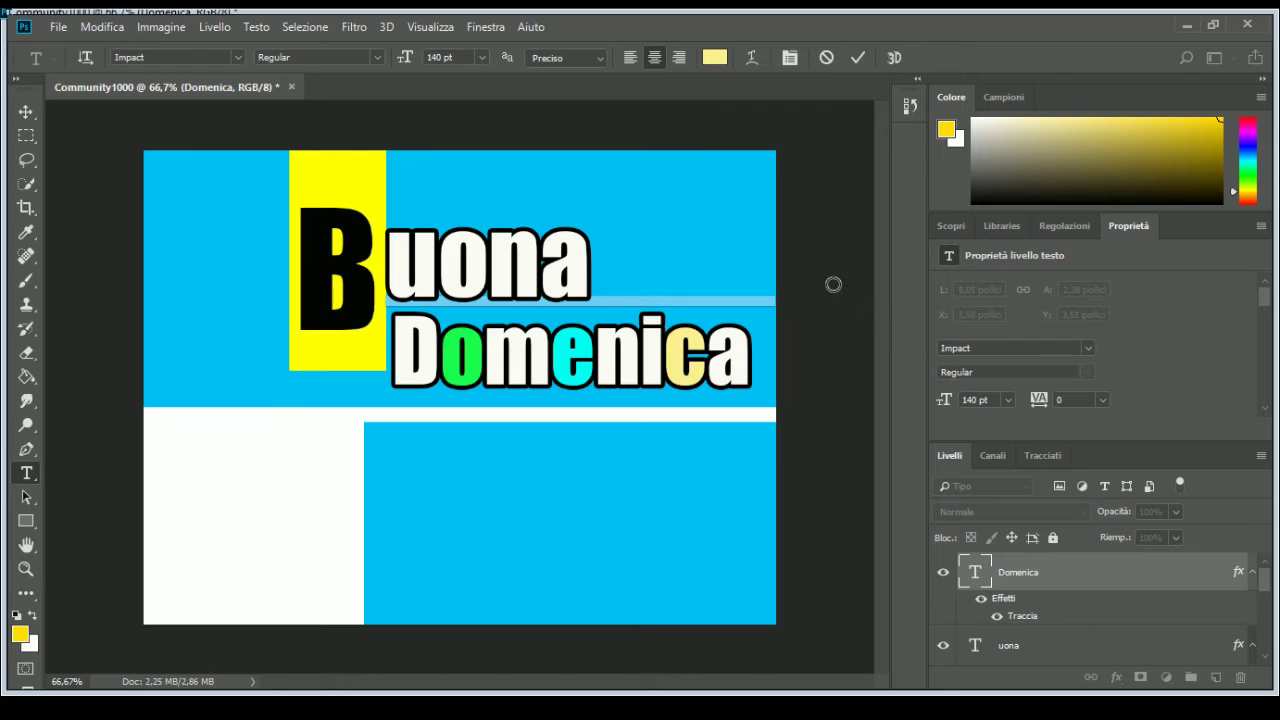
click(918, 280)
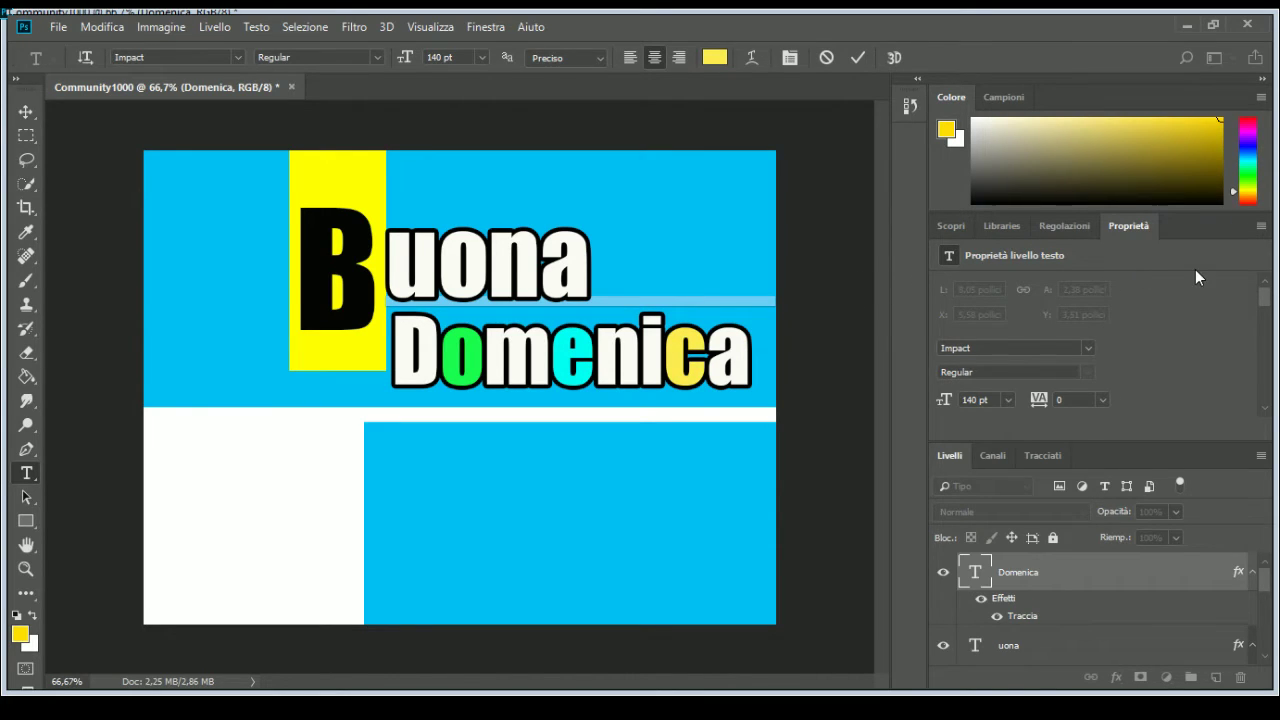
key(Return)
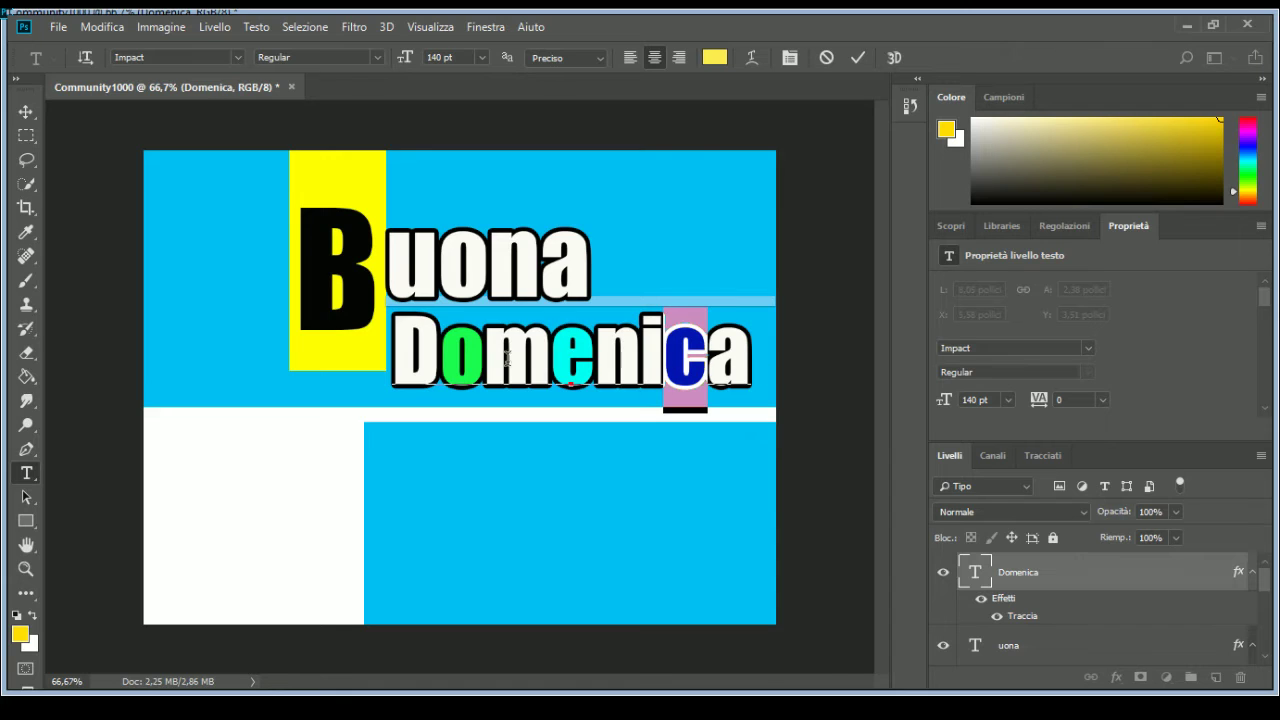
Step: Colour the m of Domenica blue and the final a red
click(486, 360)
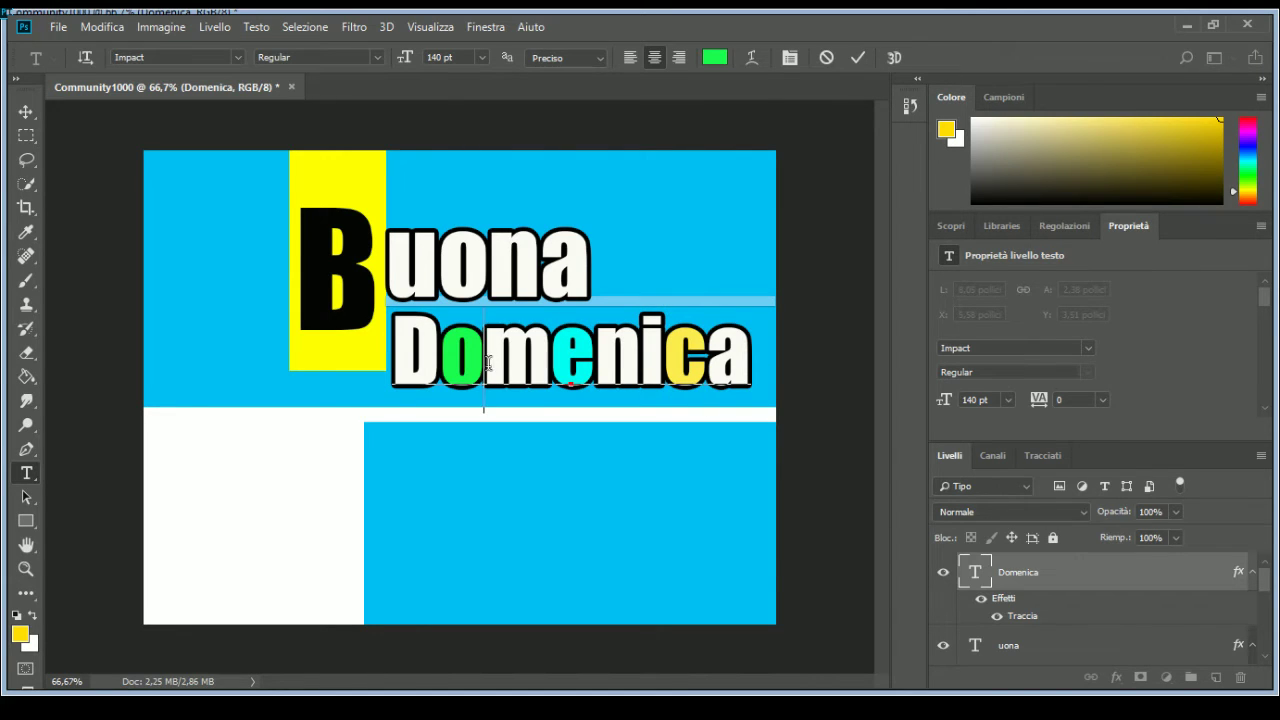
drag(487, 362, 551, 362)
click(714, 57)
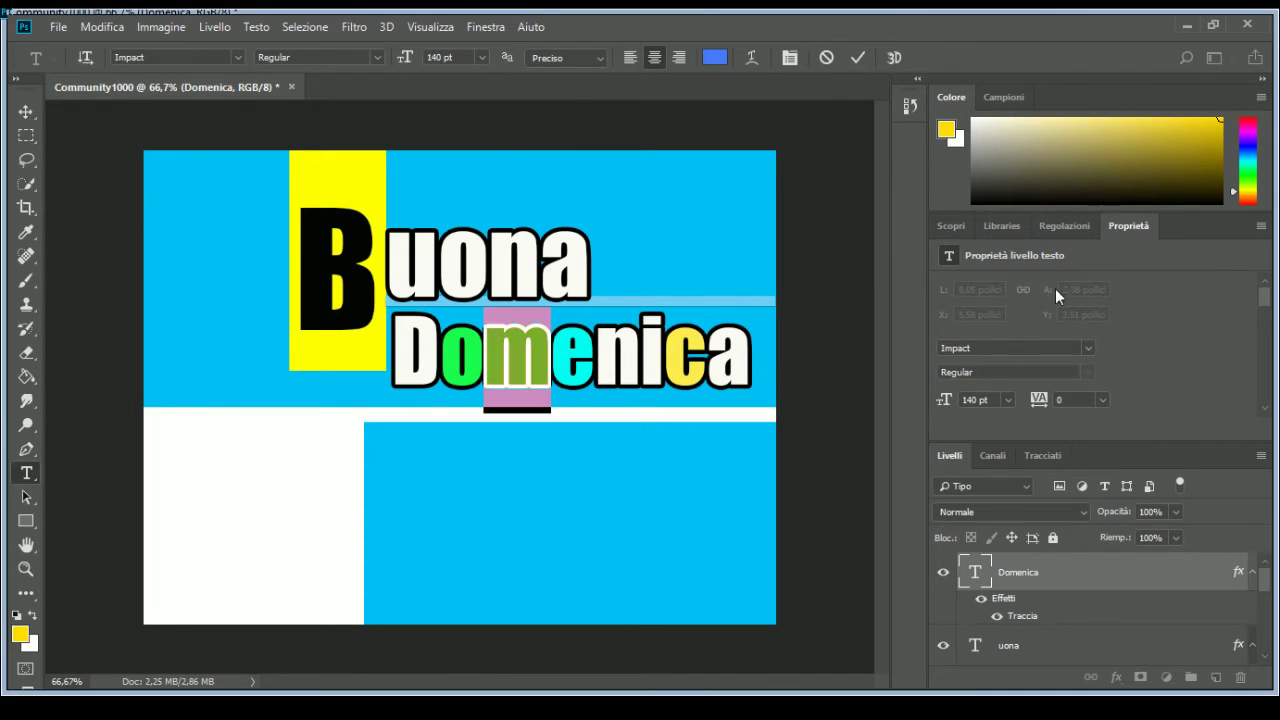
click(603, 366)
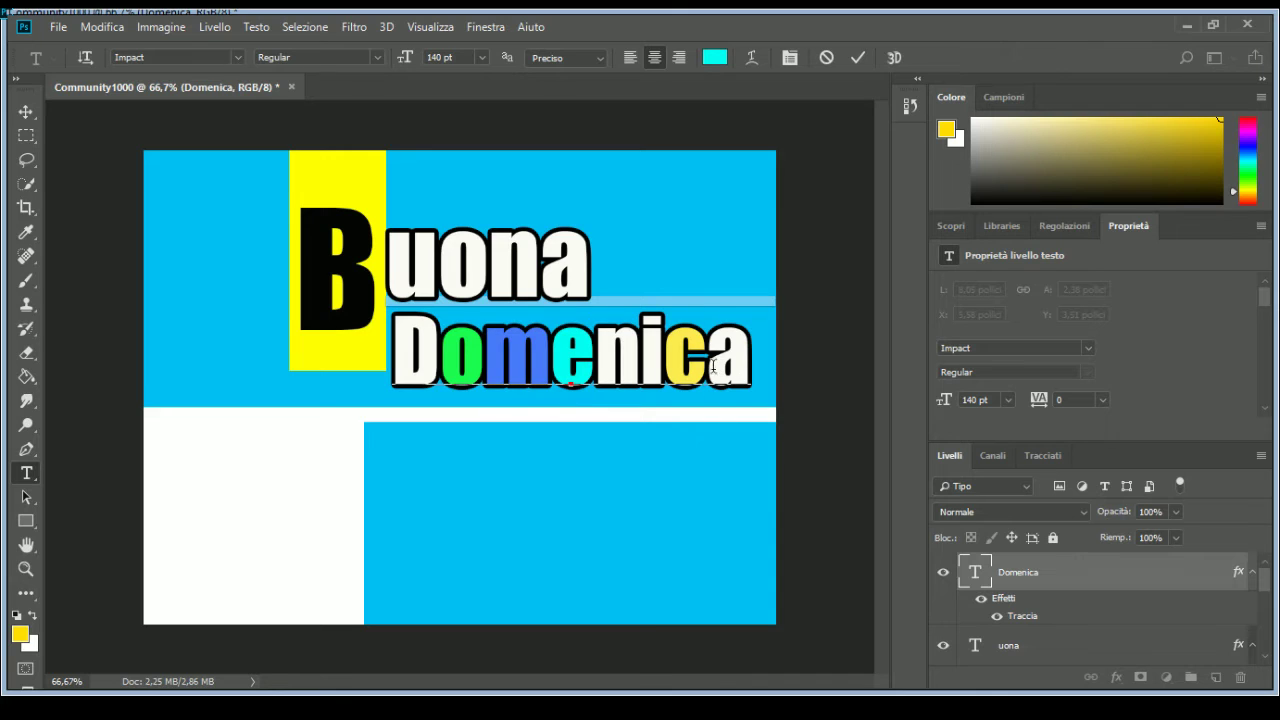
drag(710, 366, 748, 360)
key(ctrl+h)
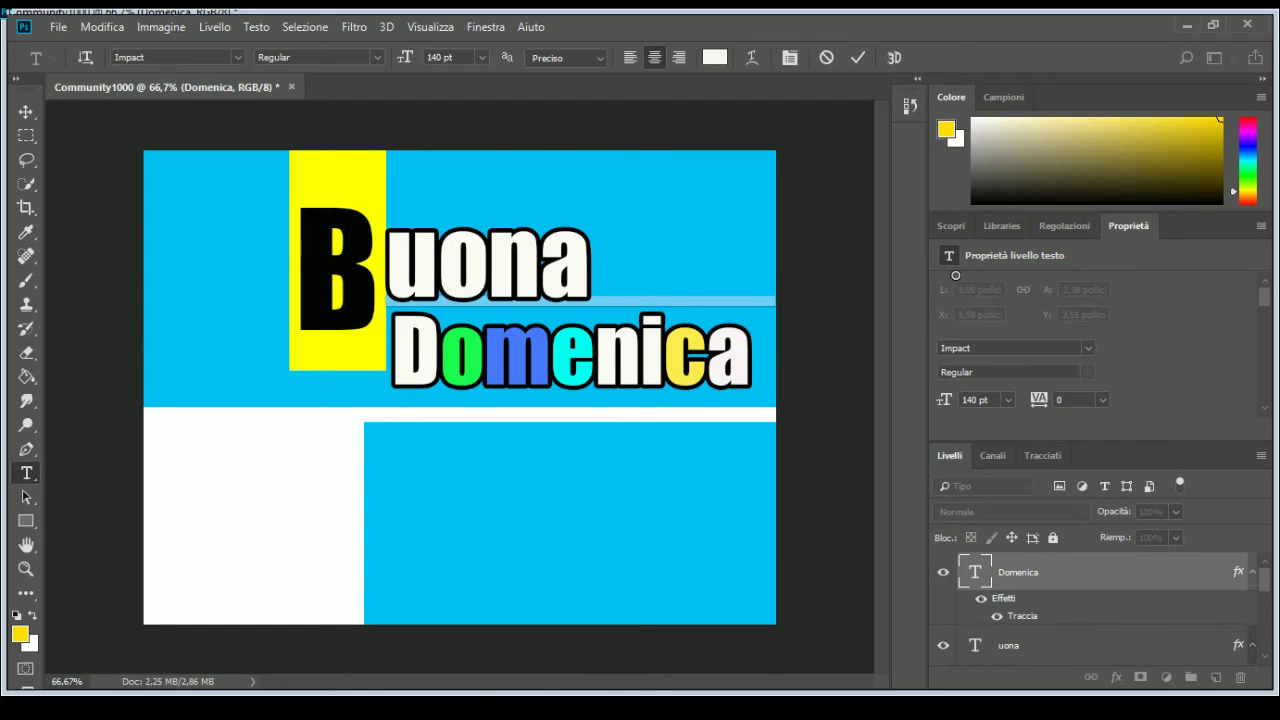
click(967, 276)
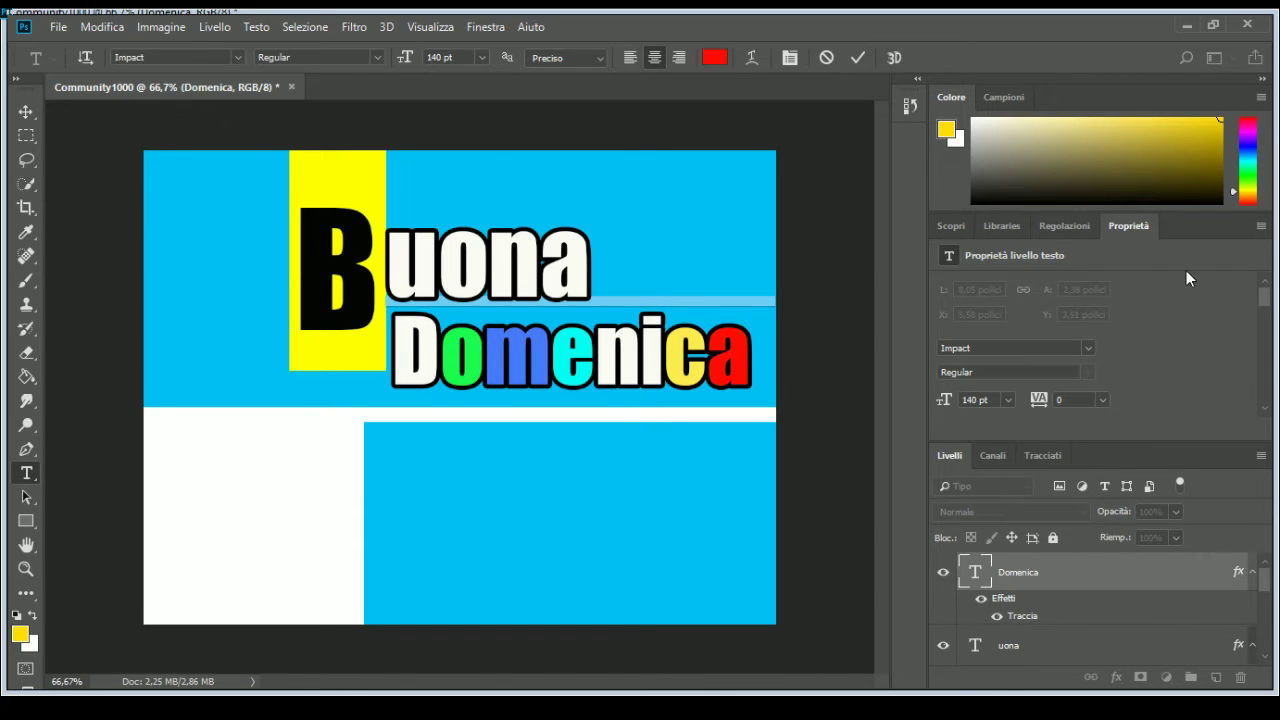
key(Return)
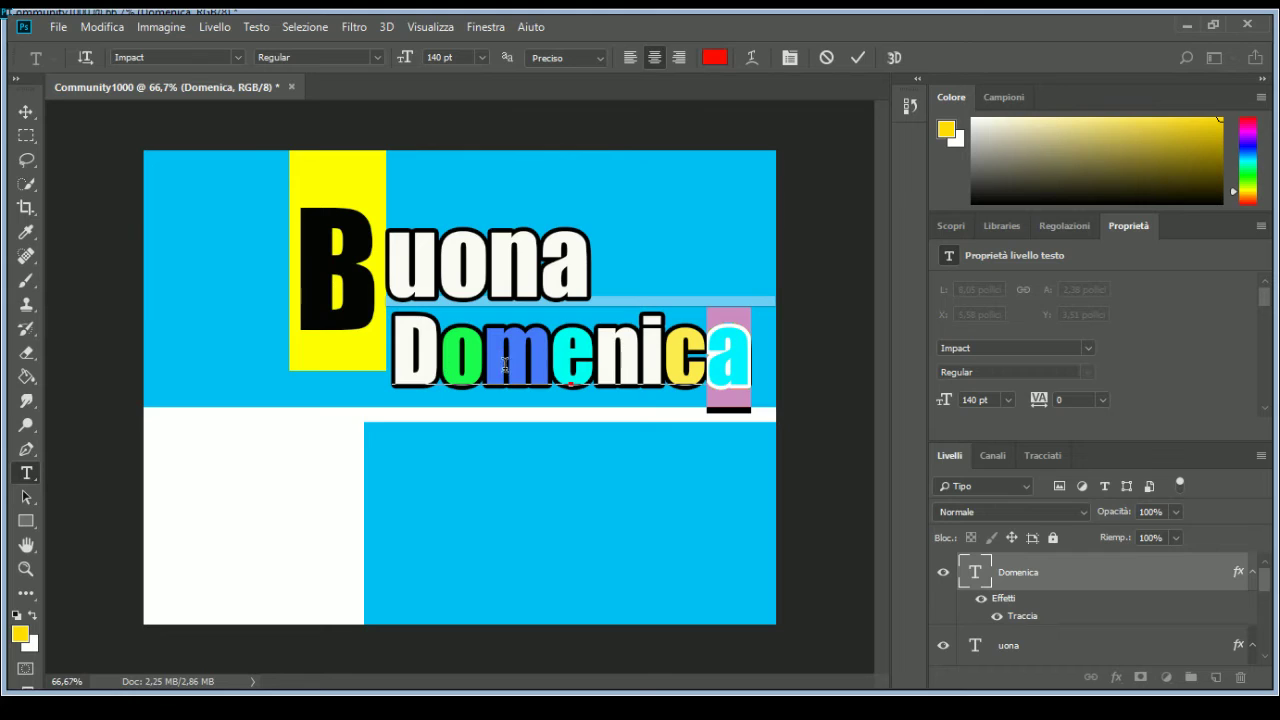
Step: Colour the i of Domenica light green
click(646, 372)
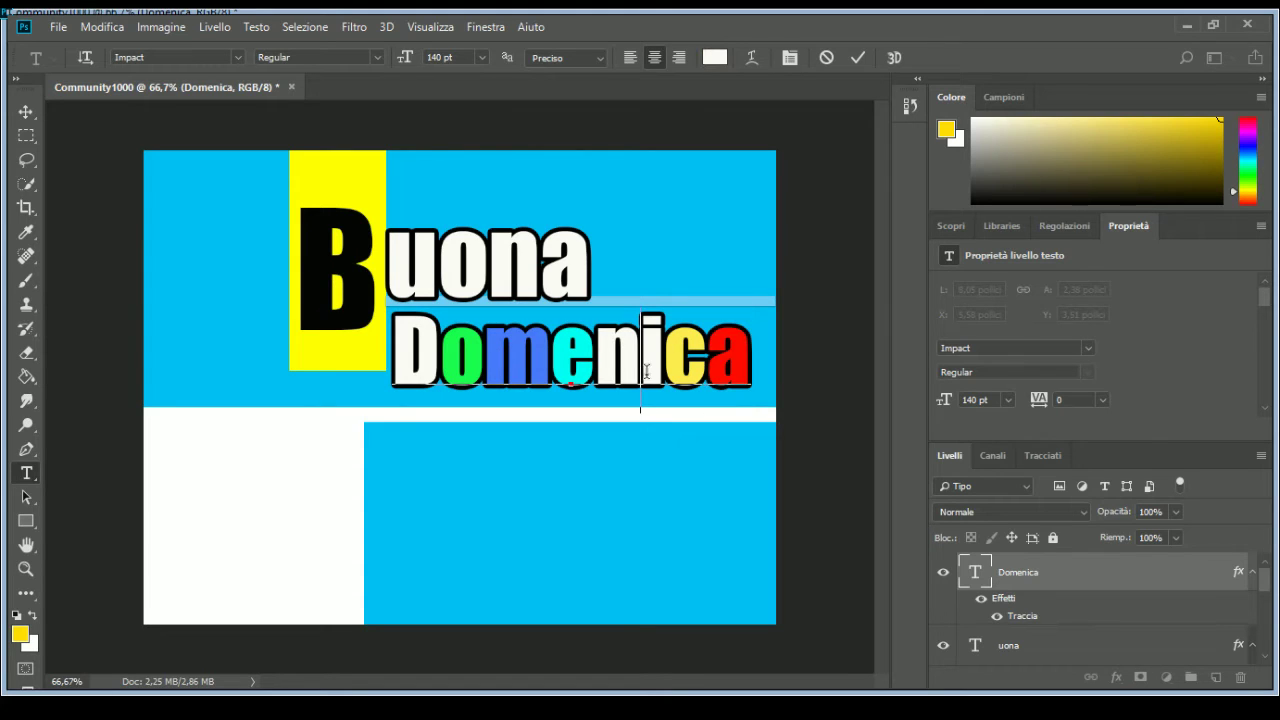
drag(641, 372, 664, 372)
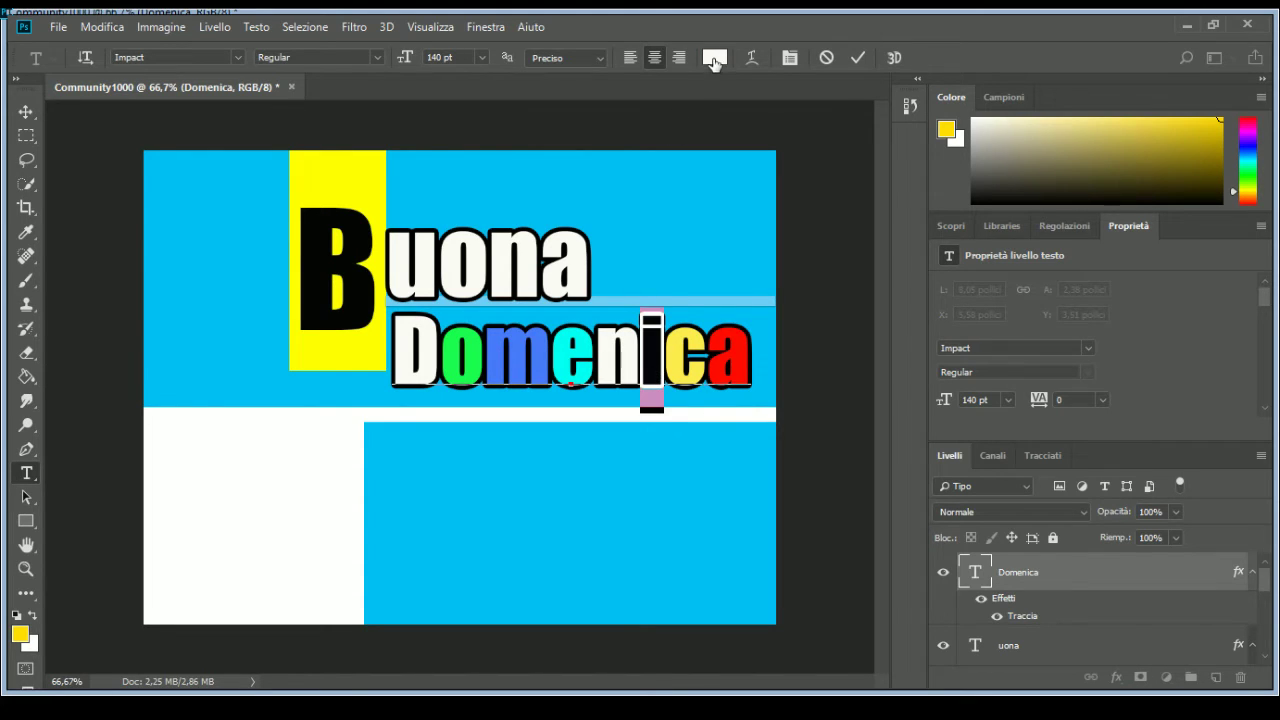
click(714, 58)
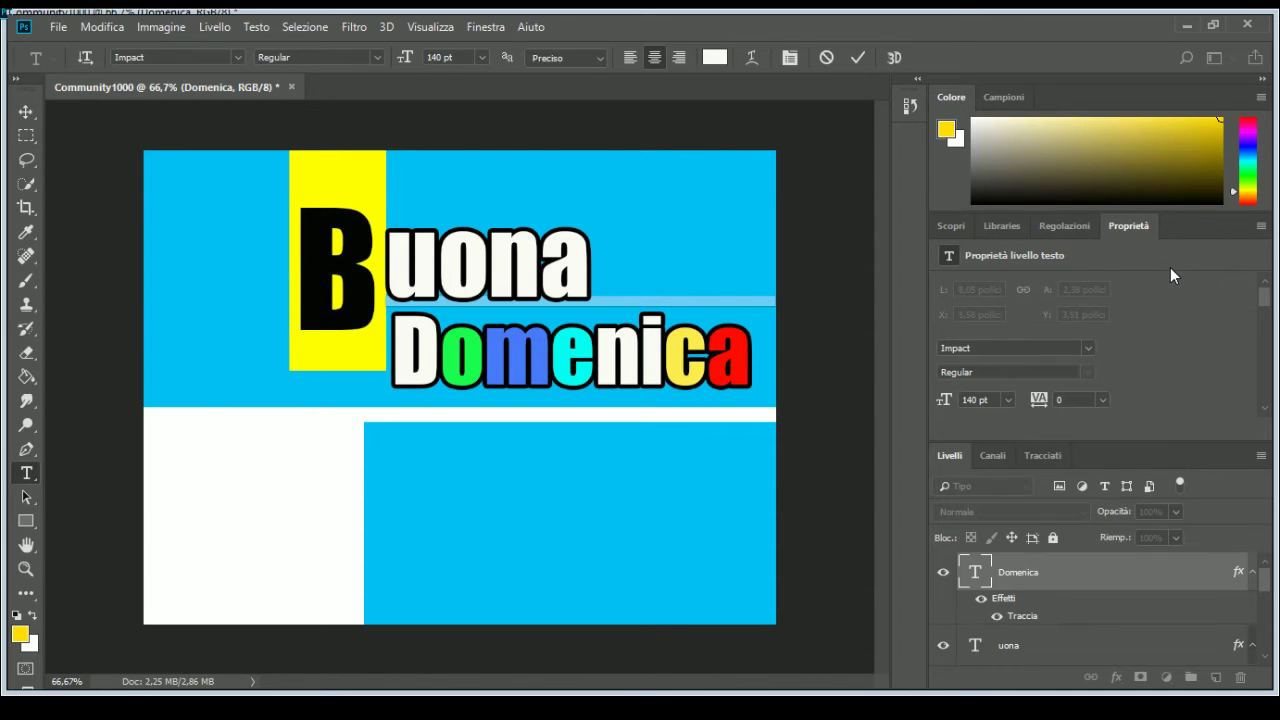
key(Return)
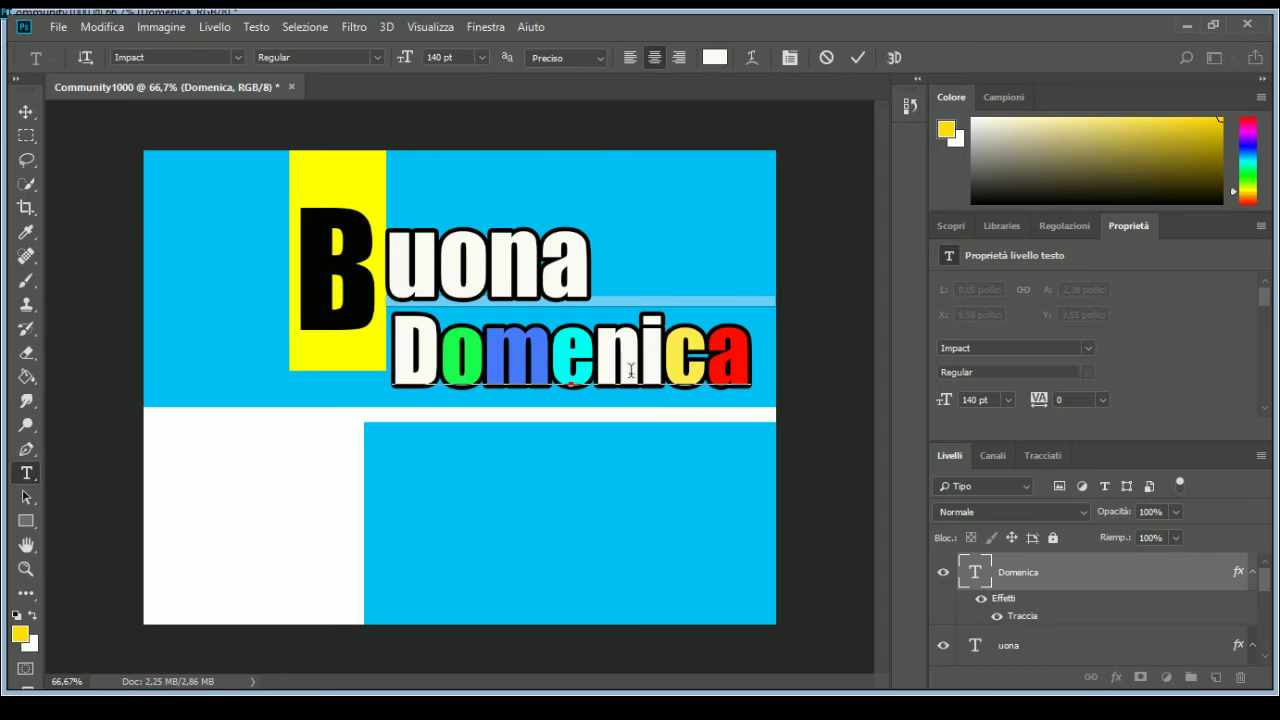
drag(641, 362, 664, 362)
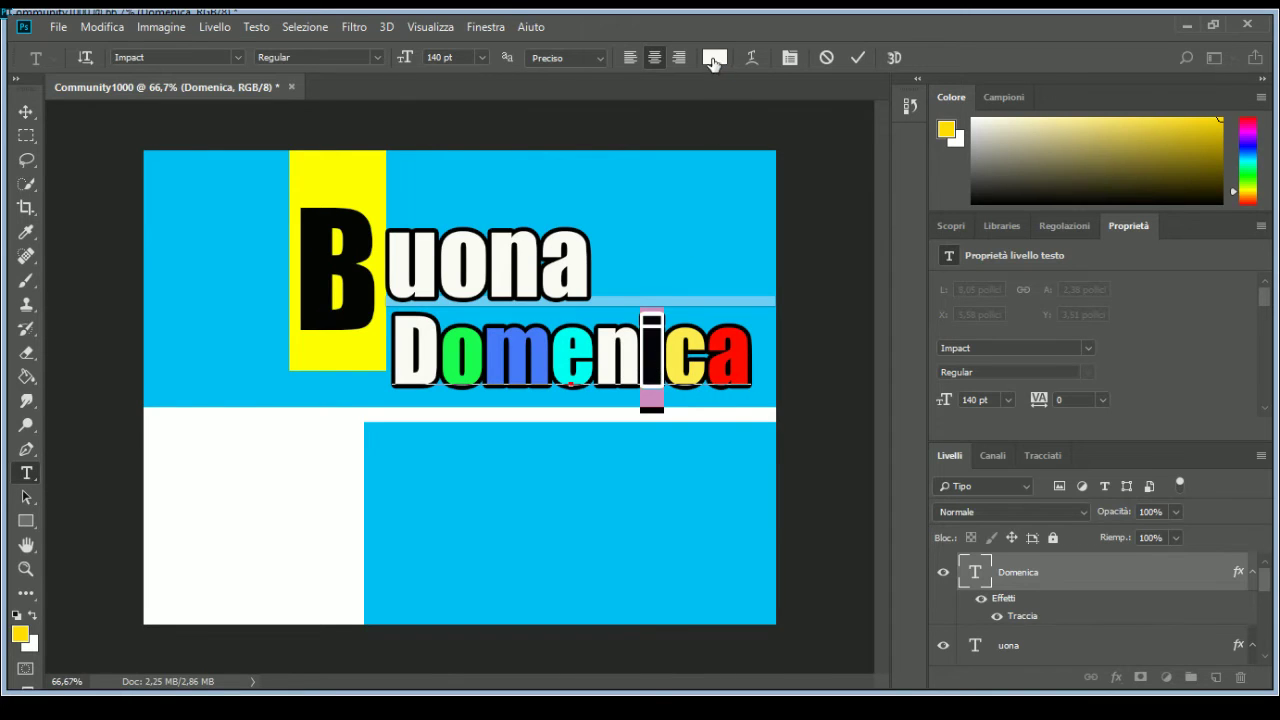
click(714, 58)
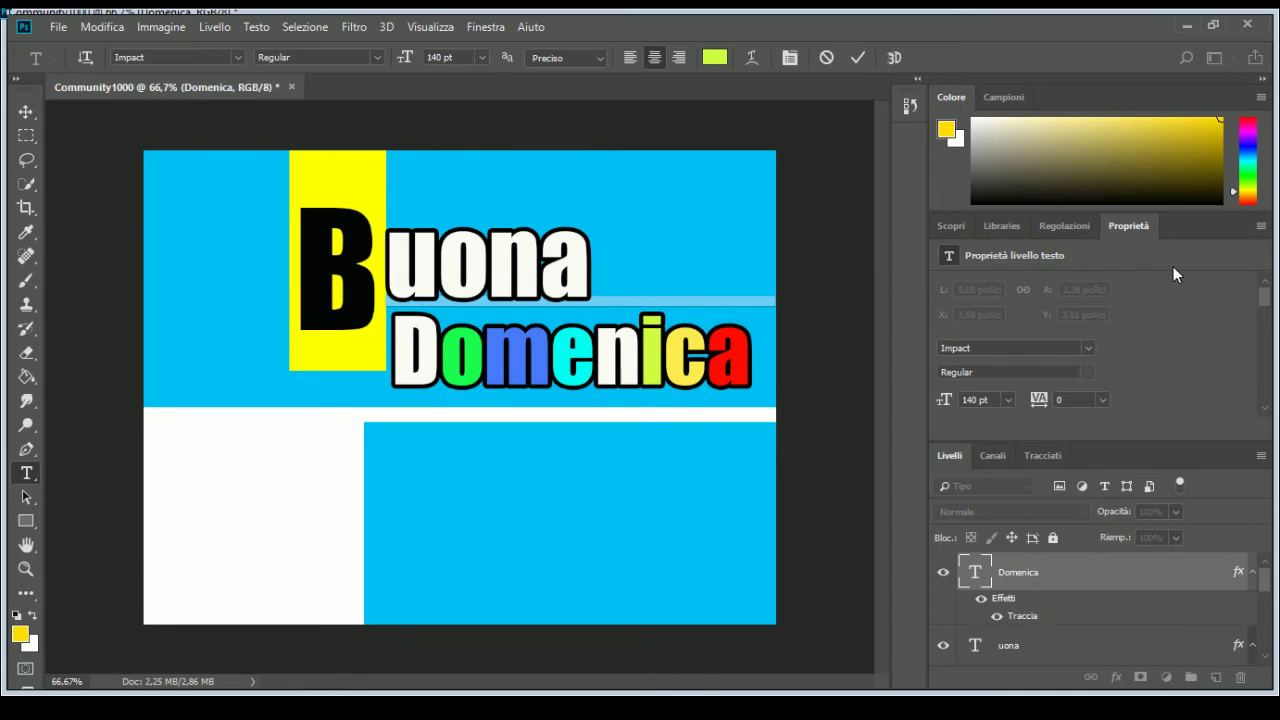
key(shift+Right)
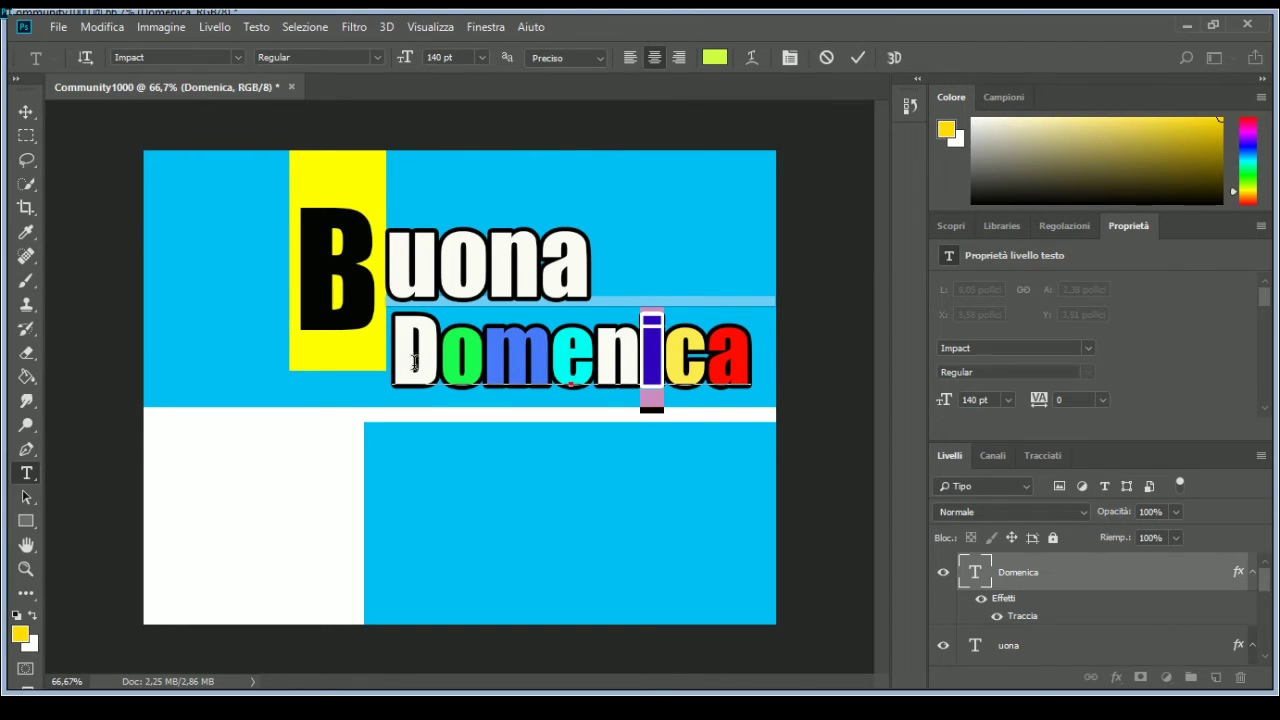
Step: Colour the n of Domenica lavender
drag(595, 350, 638, 352)
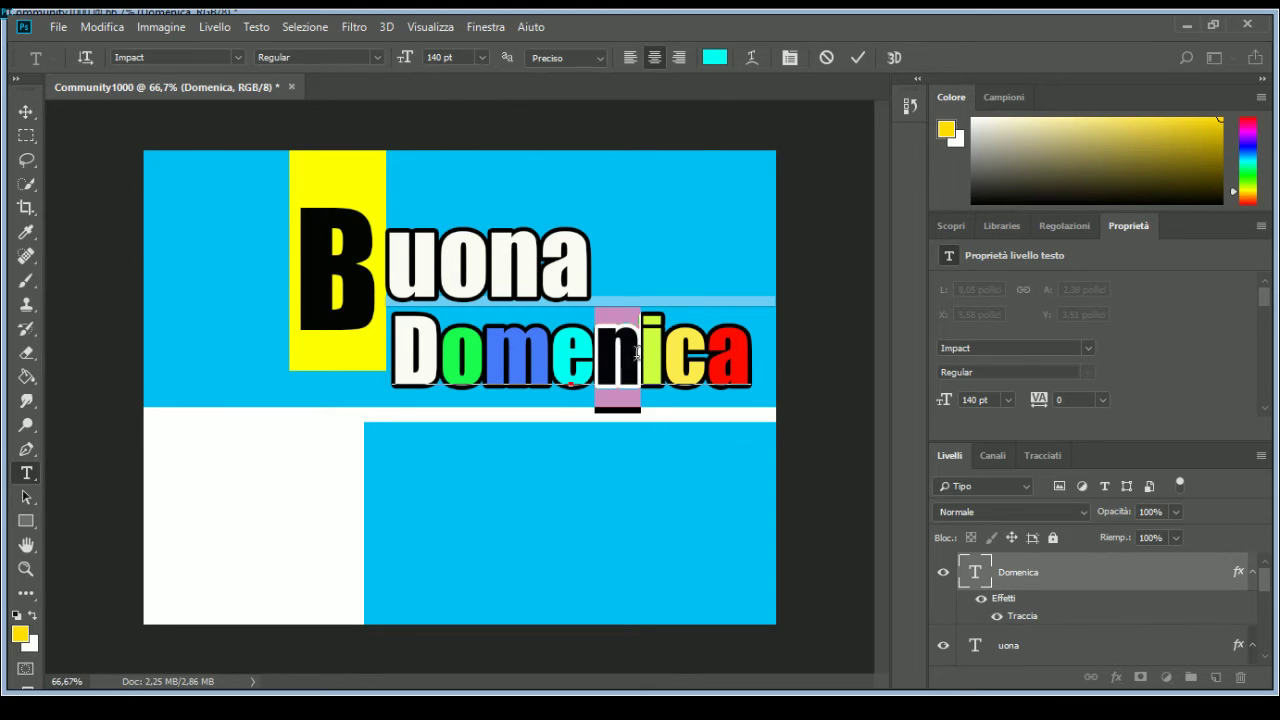
key(ctrl+h)
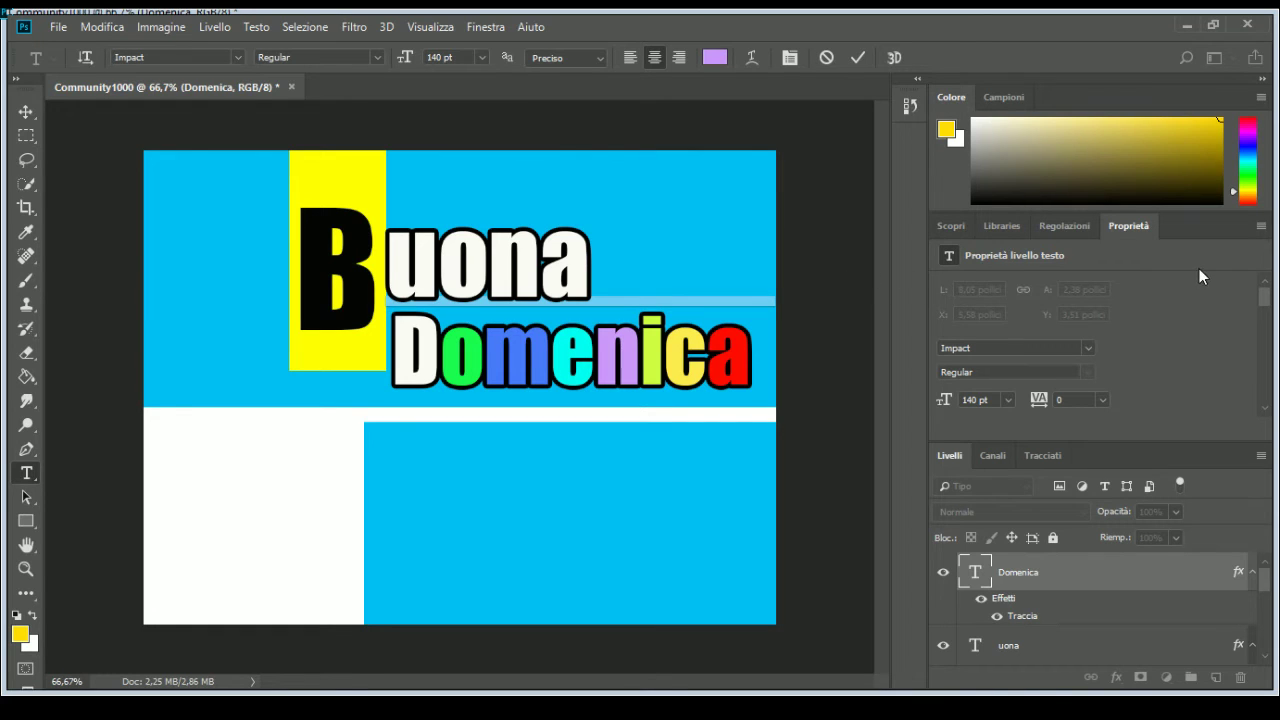
key(Return)
Step: Select the initial D of Domenica and give it a yellow fill
click(440, 355)
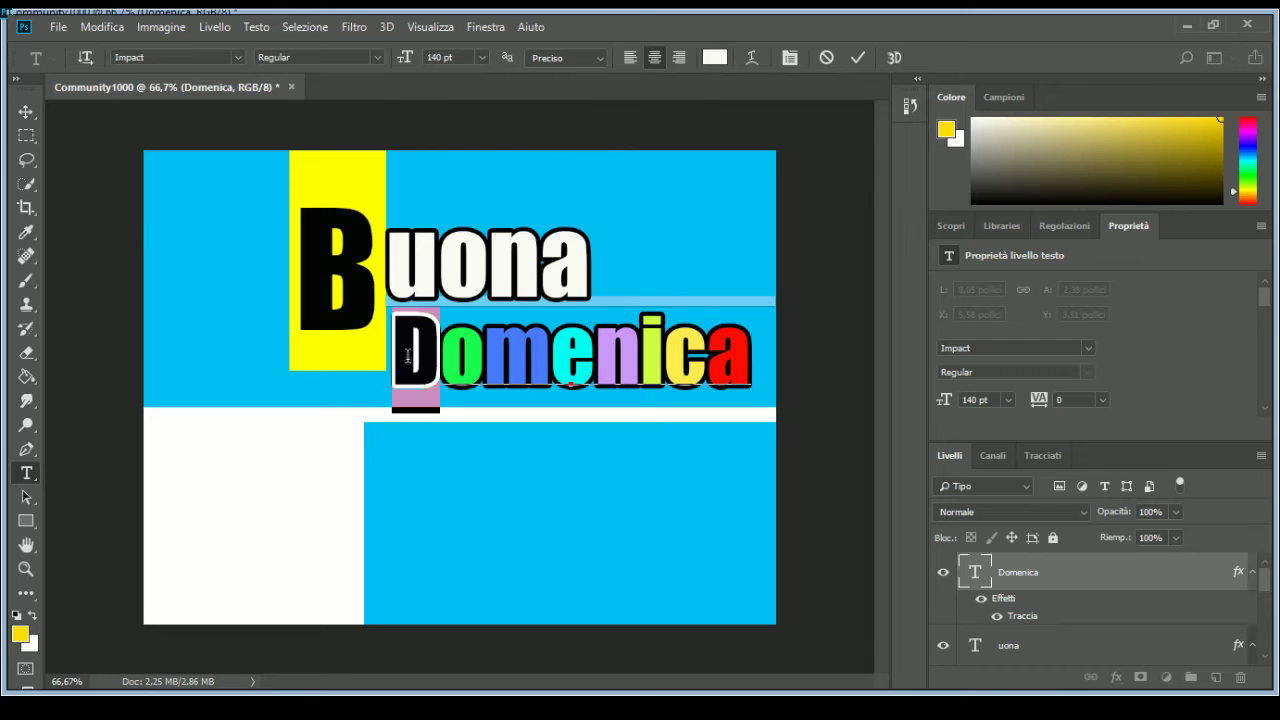
key(shift+Left)
click(714, 57)
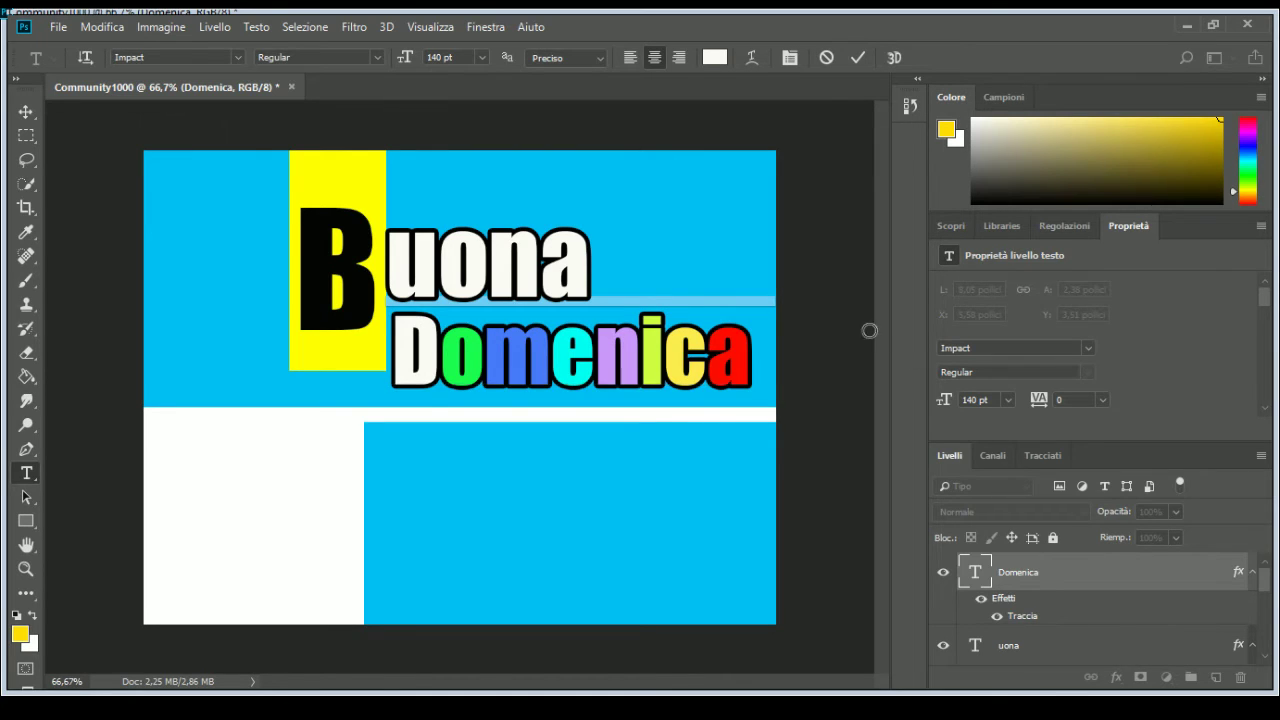
key(alt+BackSpace)
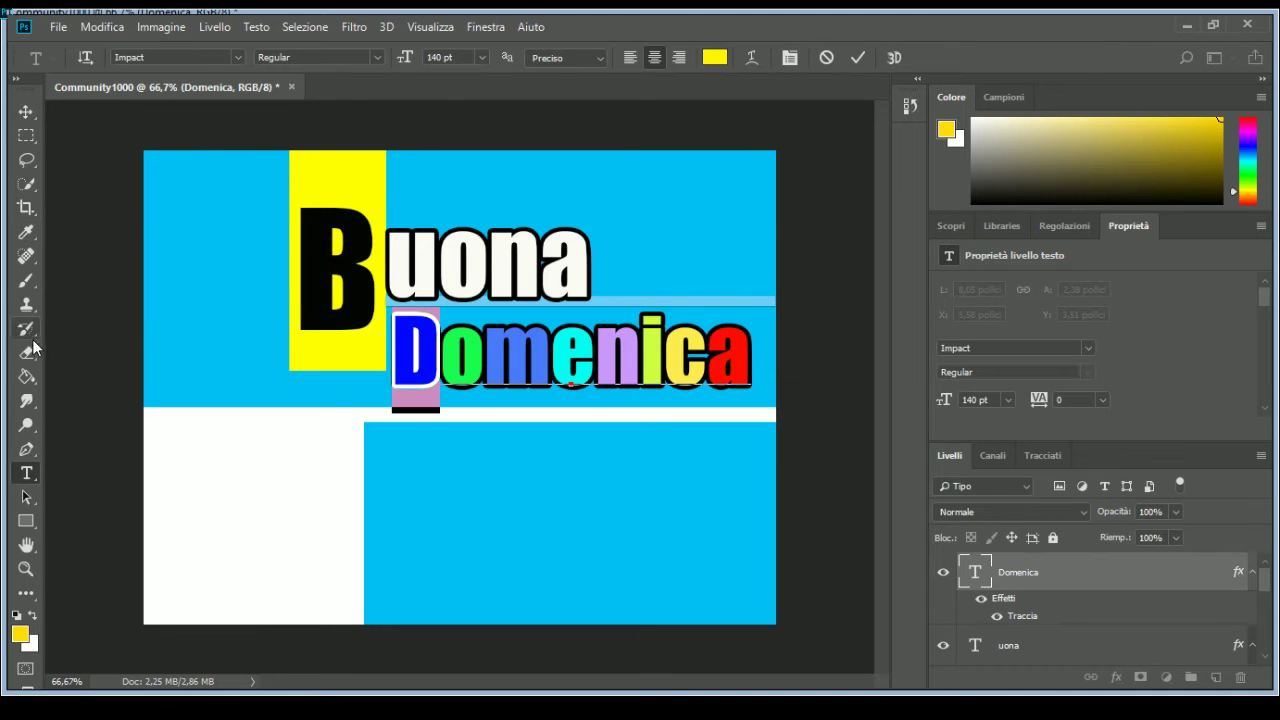
Step: Draw a 444 px light-blue circle at the lower-left, undo a stray ellipse, and nudge it up
click(27, 521)
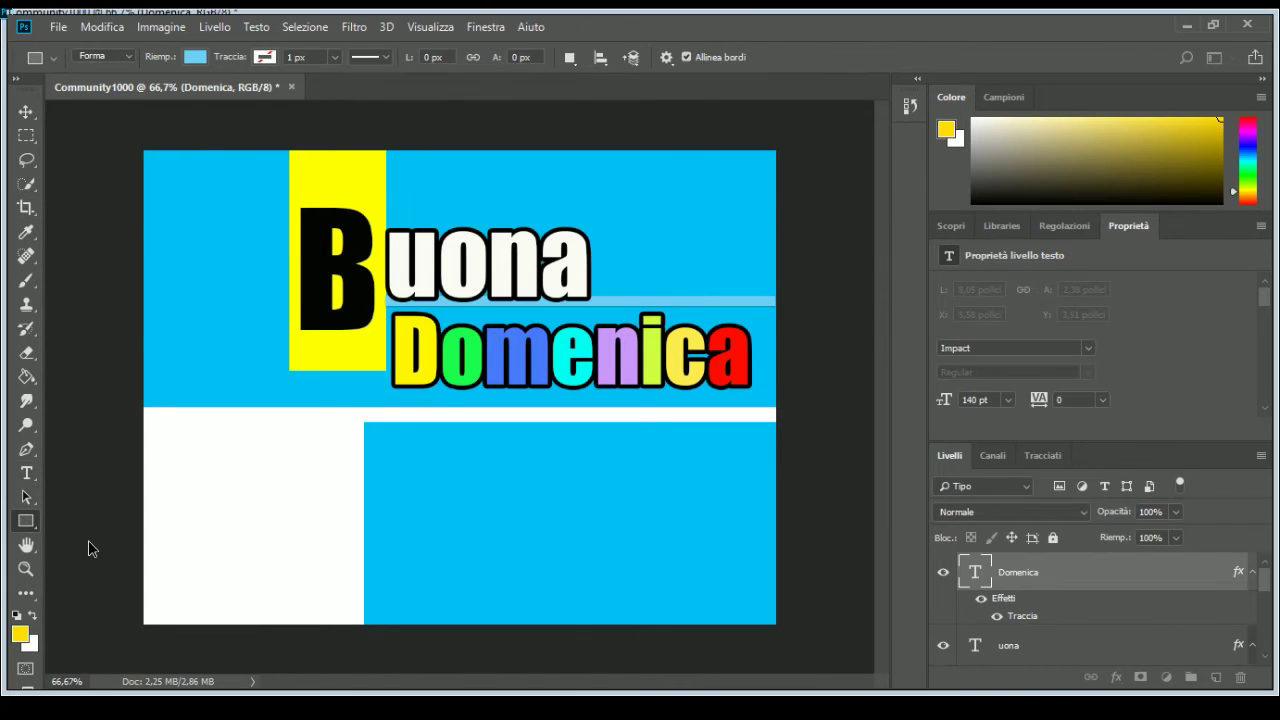
key(shift+u)
key(shift+u)
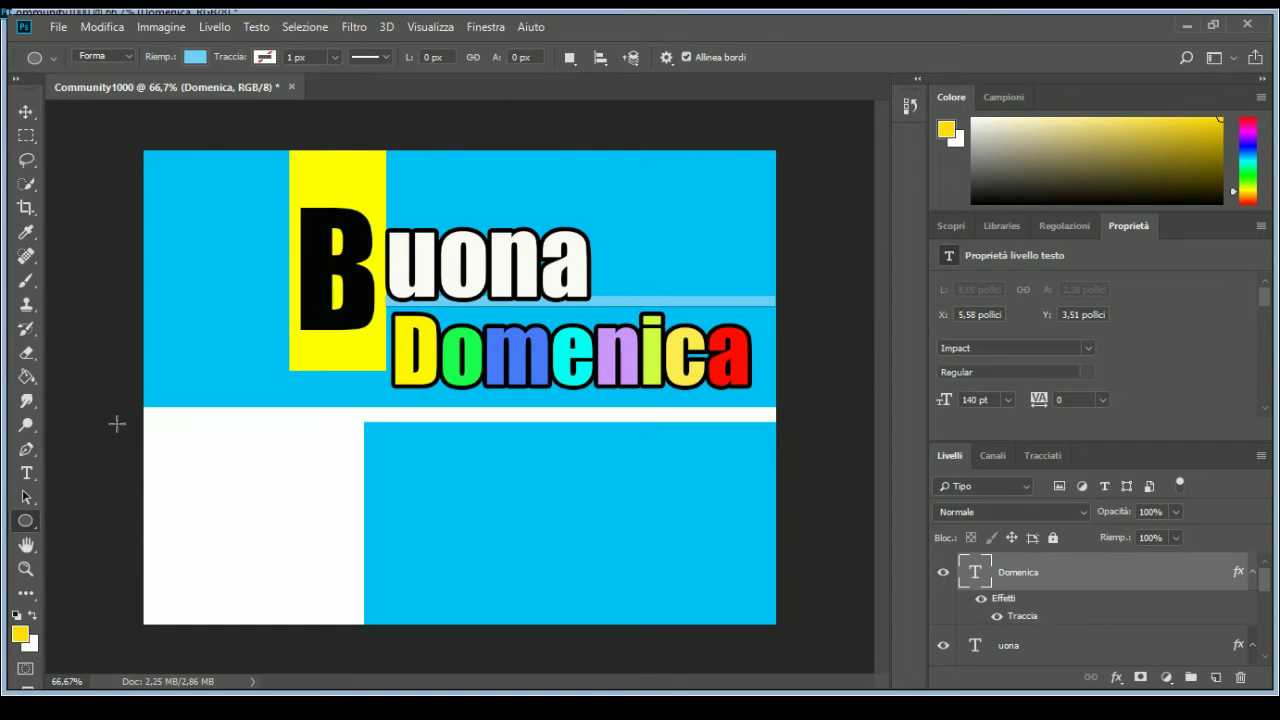
mouse_move(115, 419)
mouse_down()
mouse_move(211, 616)
mouse_move(439, 690)
mouse_up()
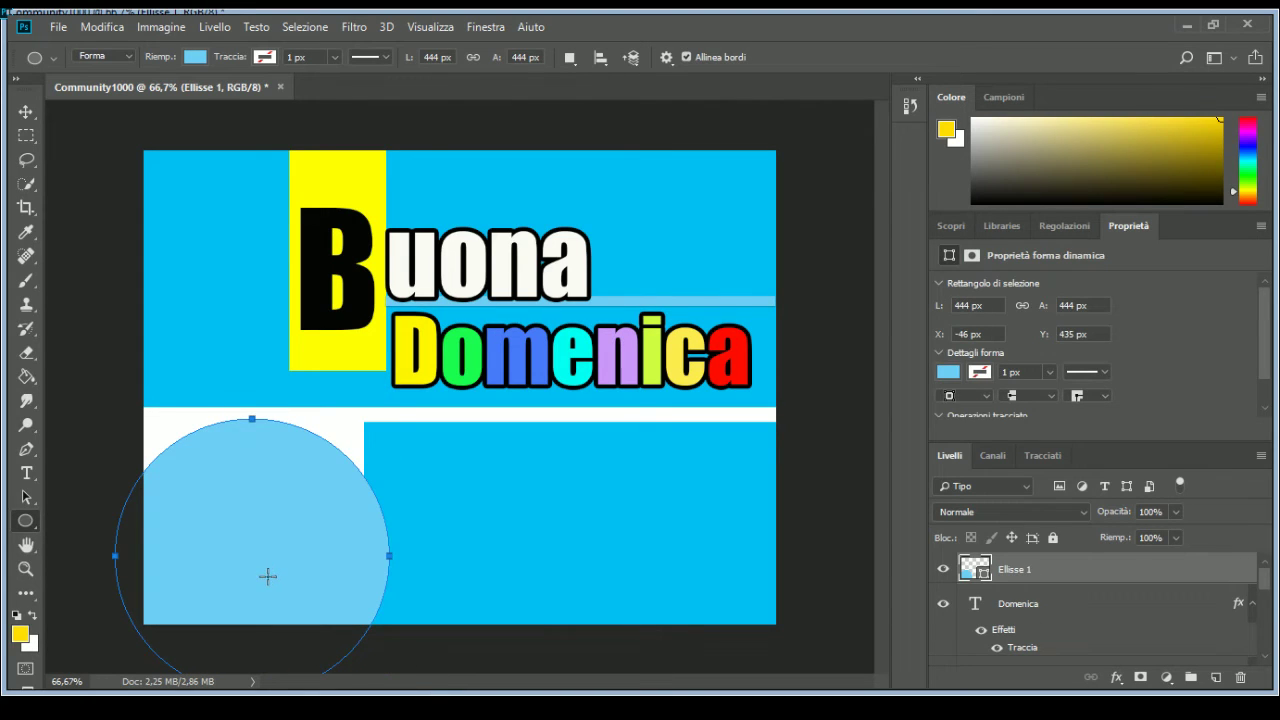
drag(265, 556, 268, 578)
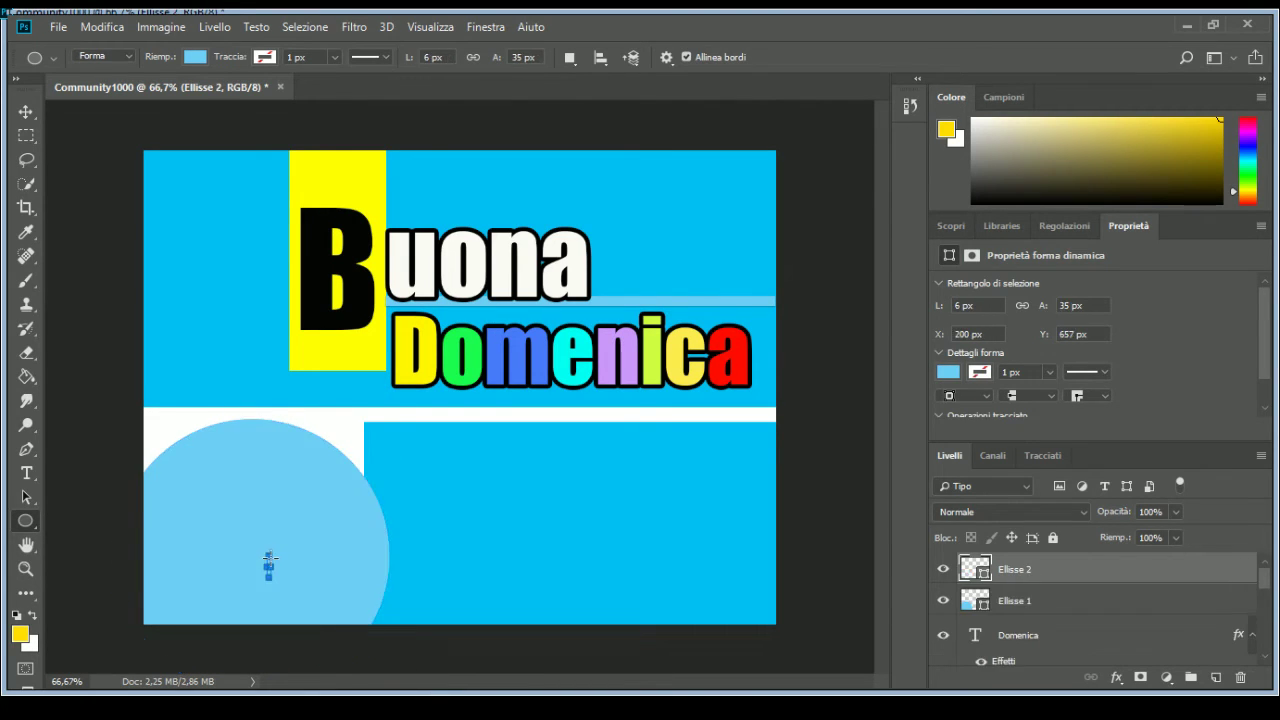
key(ctrl+z)
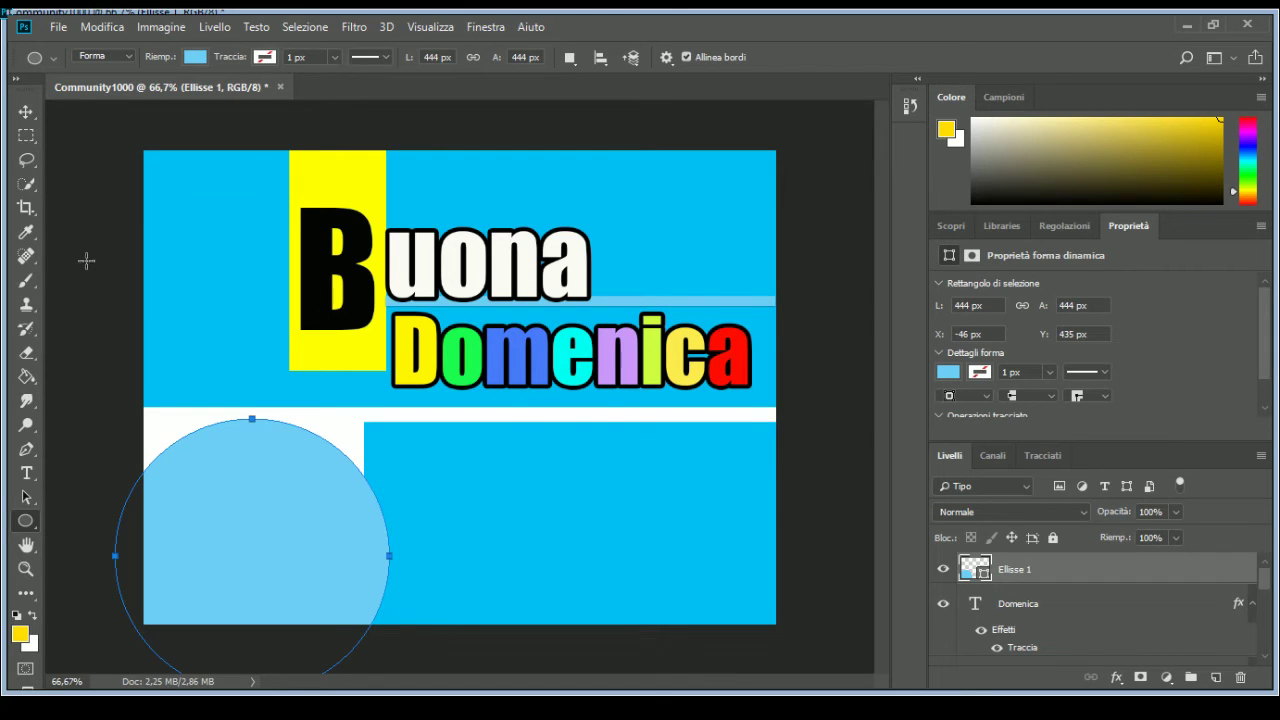
click(26, 112)
mouse_move(245, 519)
mouse_down()
mouse_move(250, 486)
mouse_move(256, 497)
mouse_up()
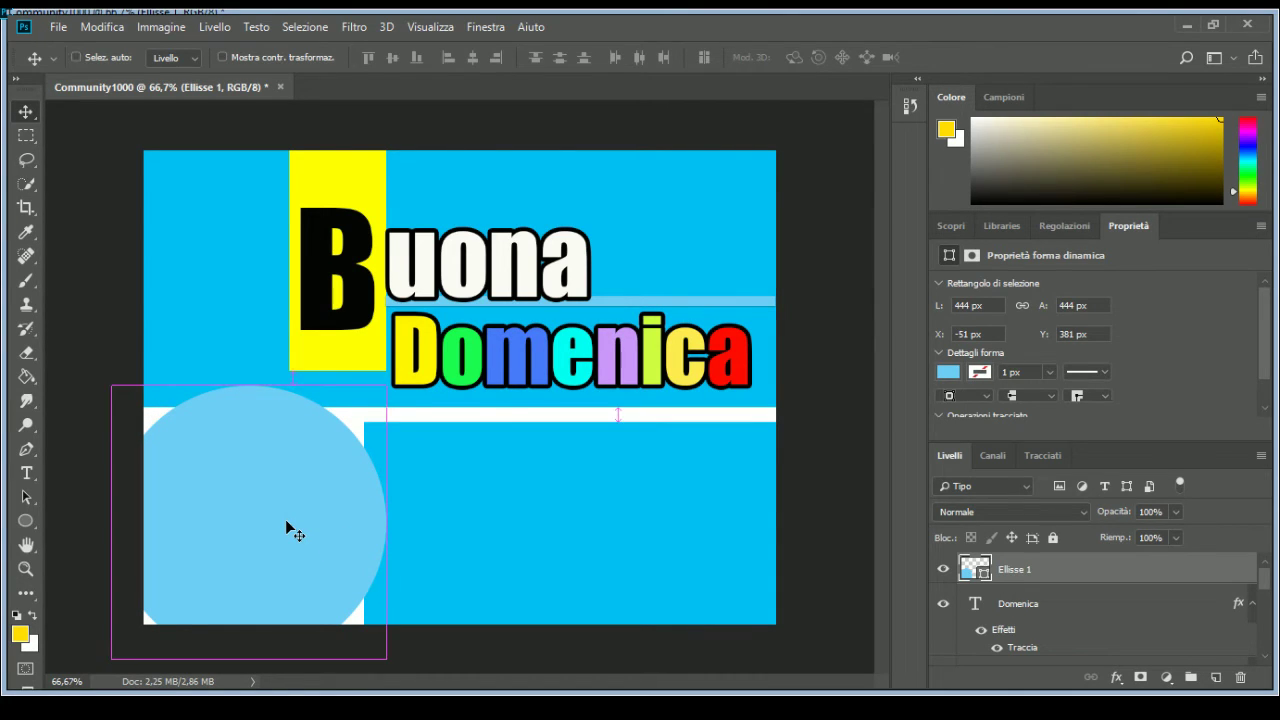
Step: Free-transform Ellisse 1 to 578 × 529 px at X -140, Y 325 in the lower-left corner
key(ctrl+t)
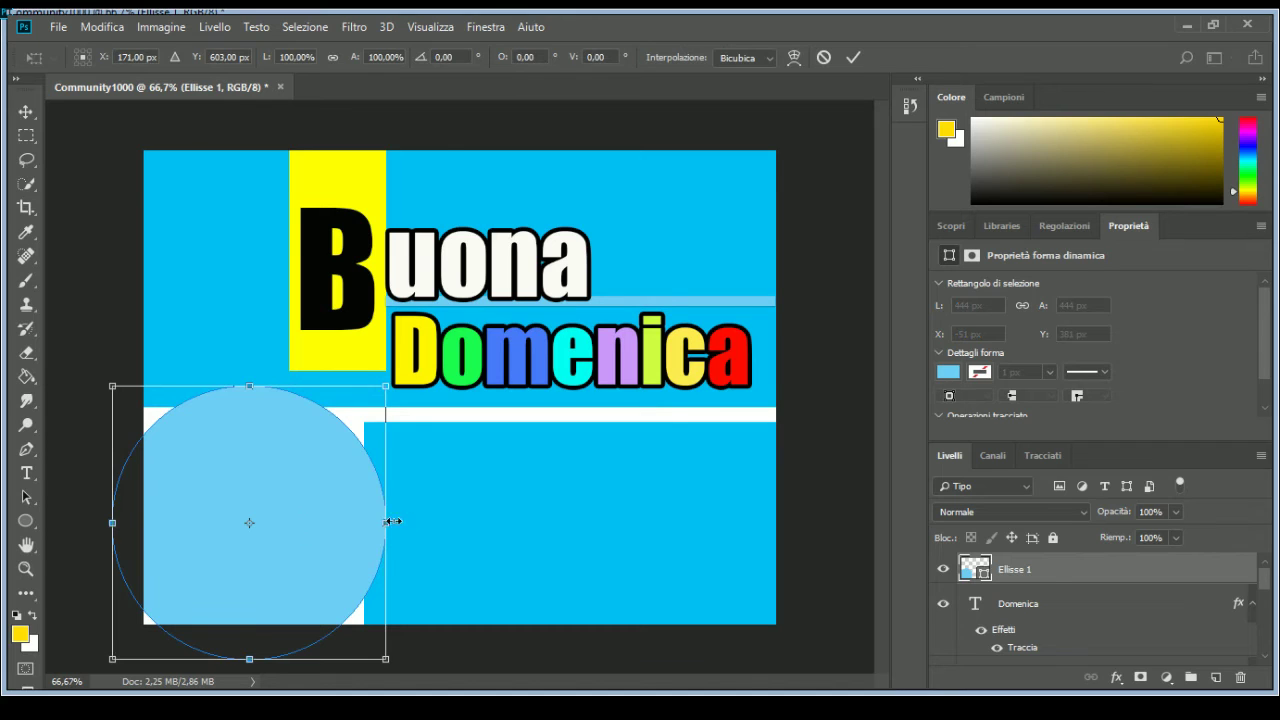
drag(386, 522, 438, 522)
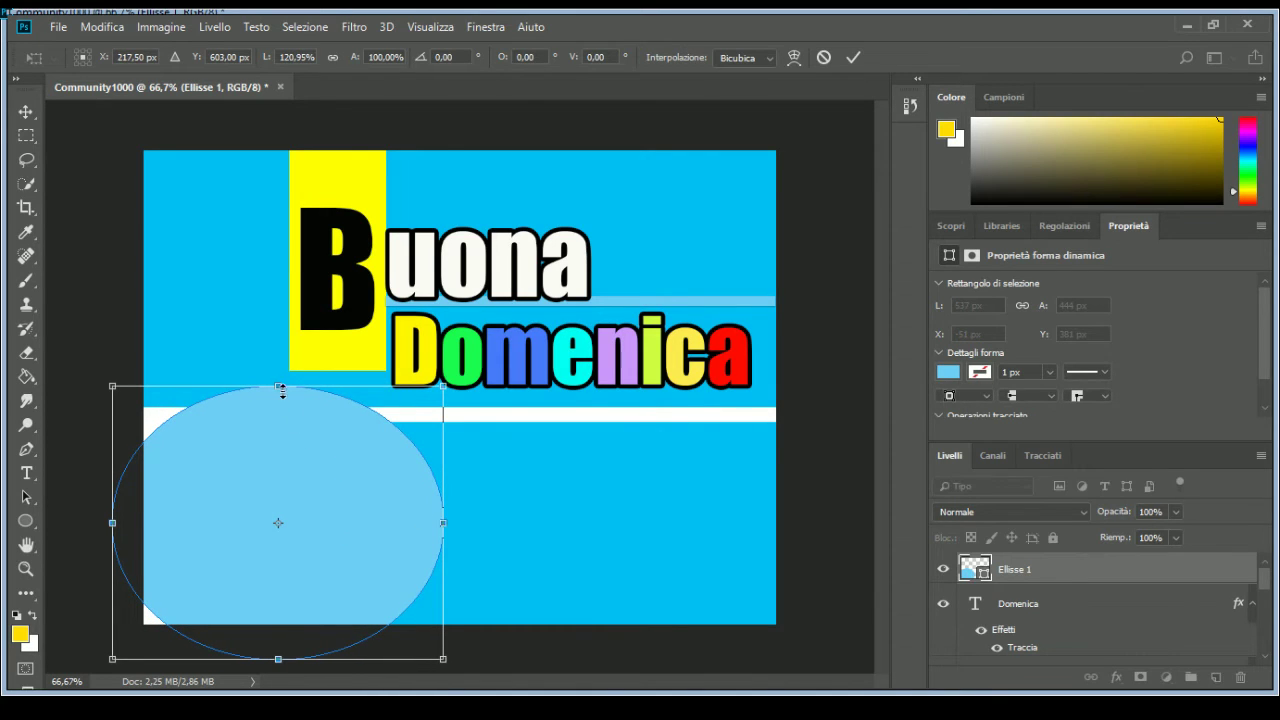
drag(278, 386, 278, 362)
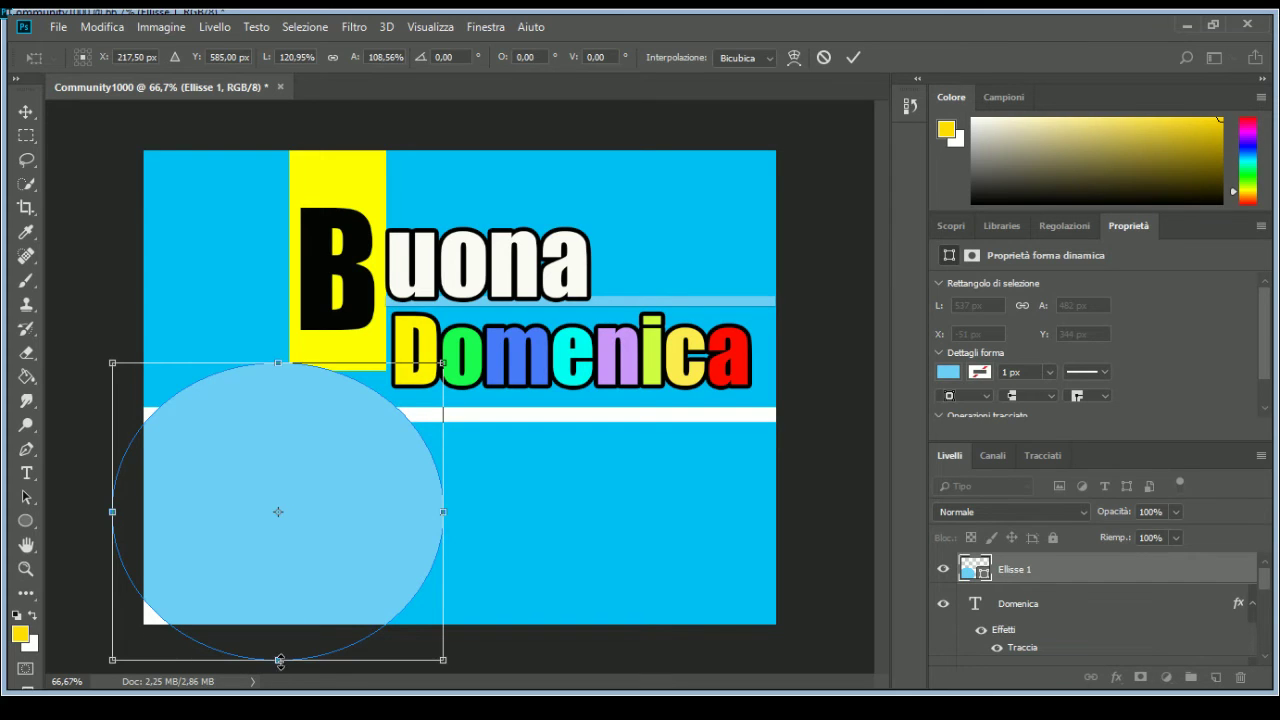
drag(278, 660, 281, 682)
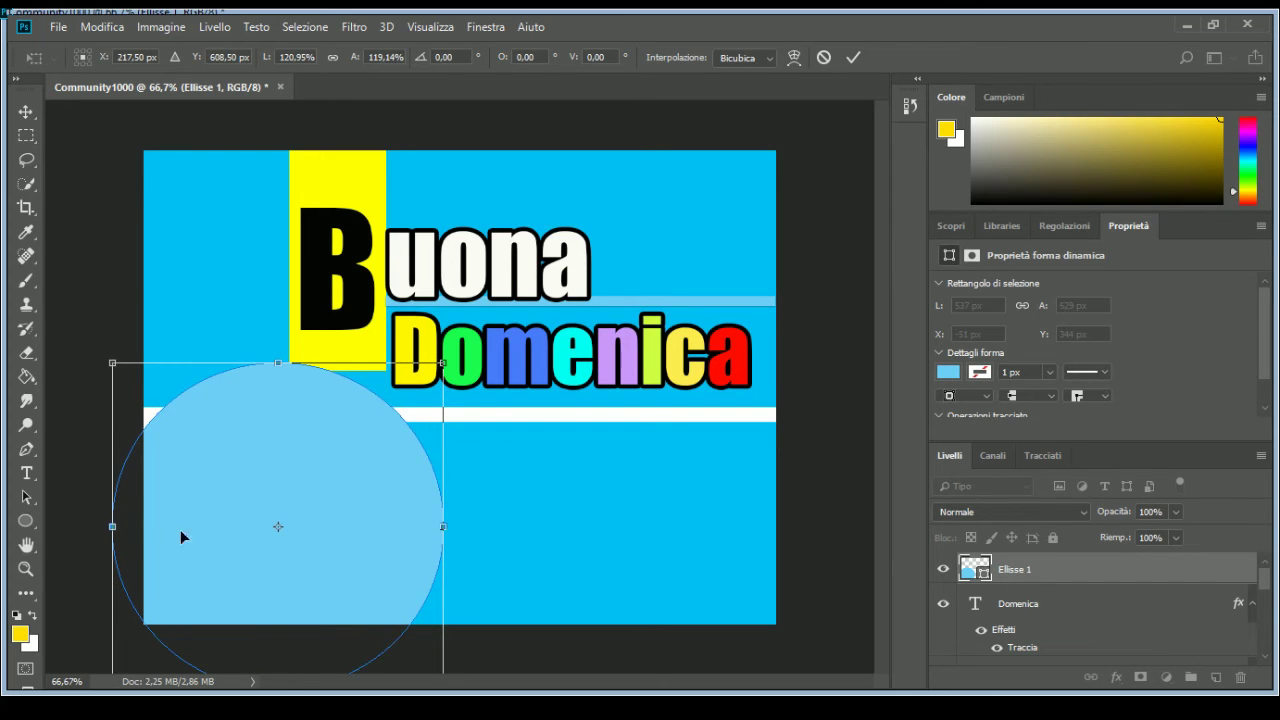
drag(112, 526, 88, 527)
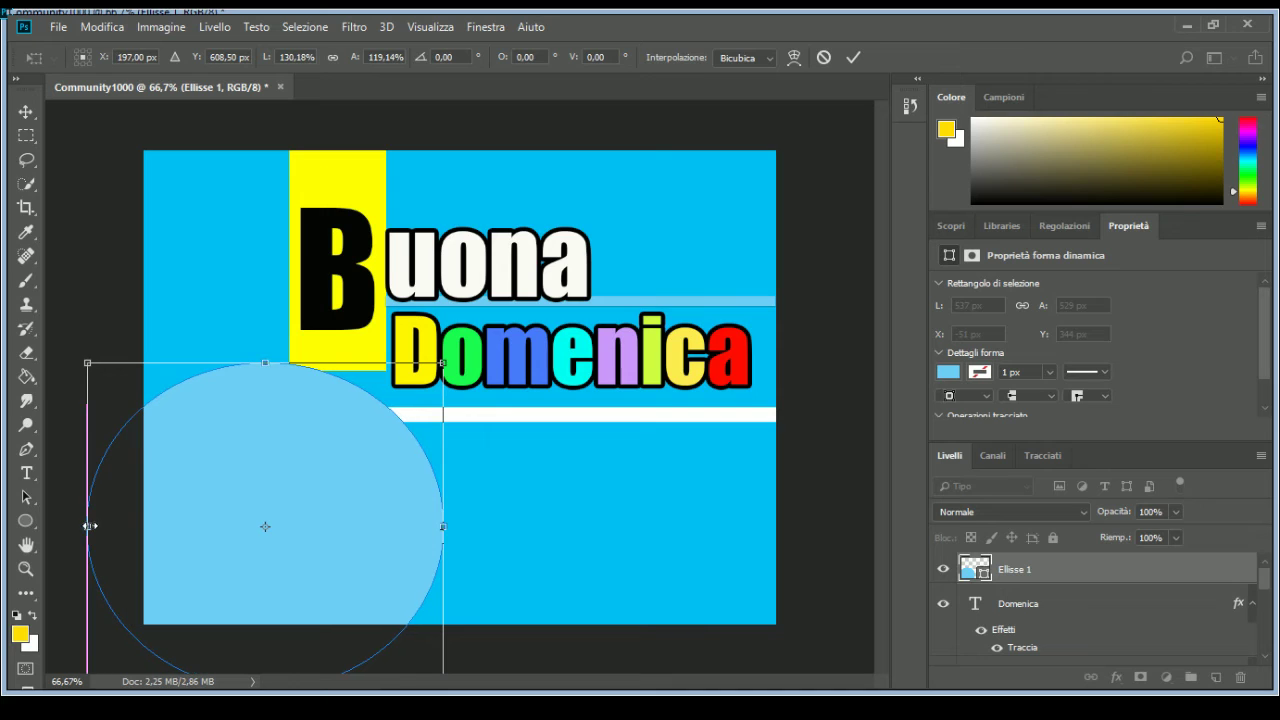
drag(313, 563, 283, 558)
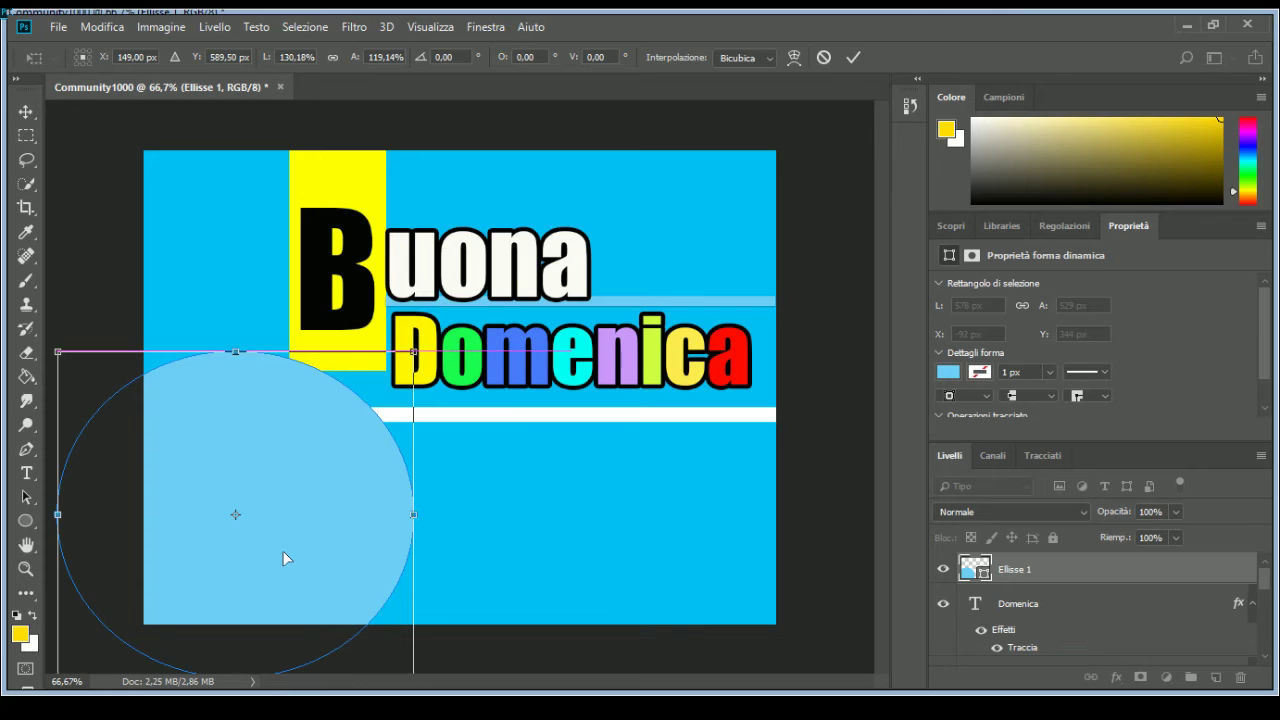
drag(283, 558, 283, 558)
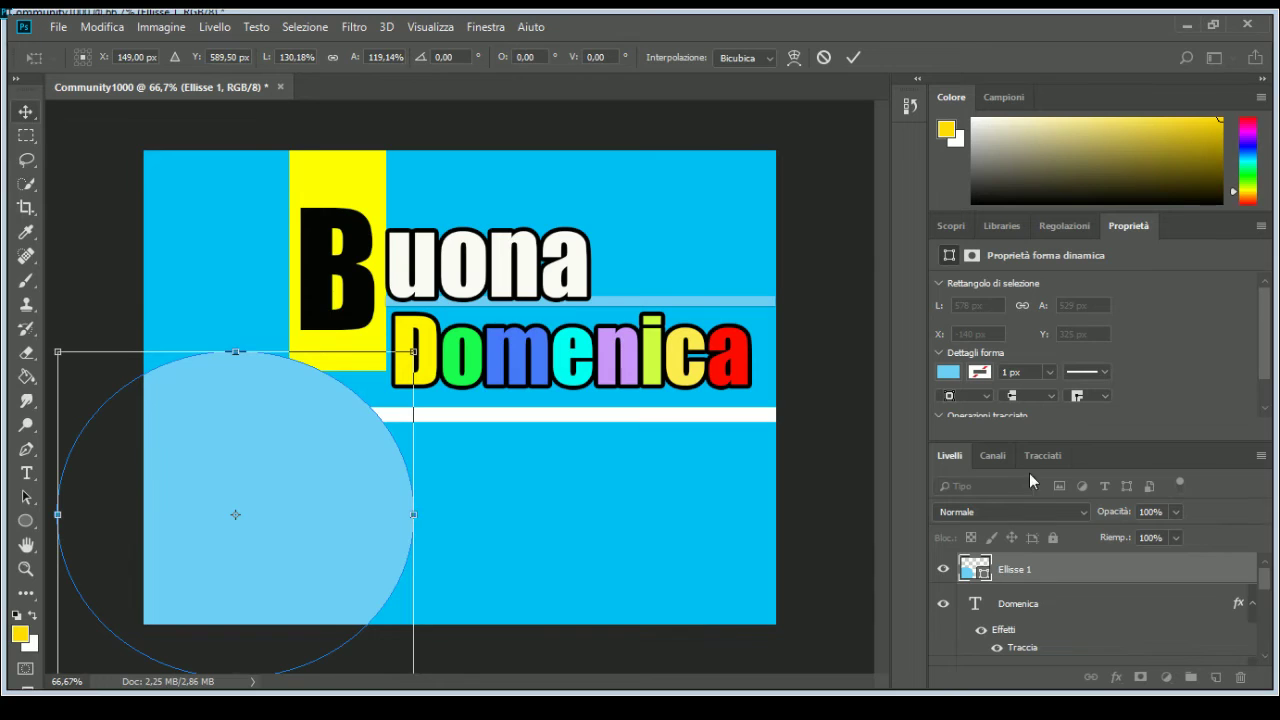
key(Return)
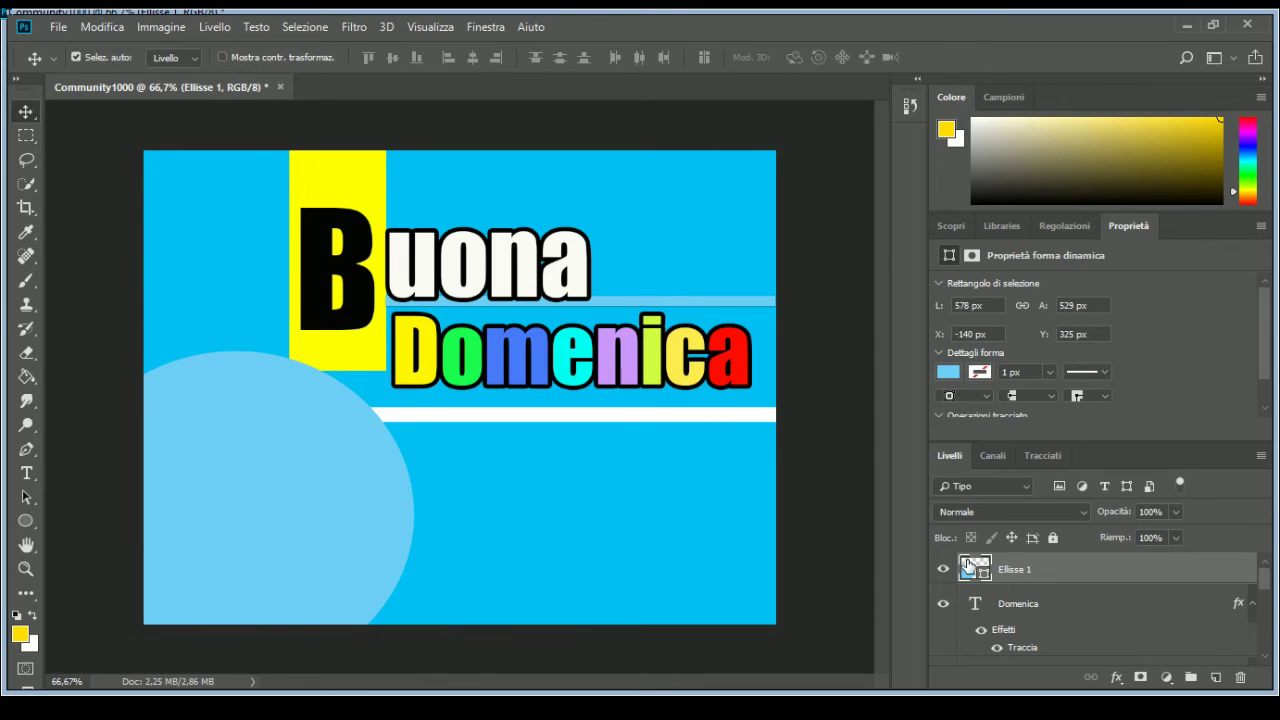
Step: Sample a near-black dark navy with the Eyedropper as Ellisse 1's fill colour
key(i)
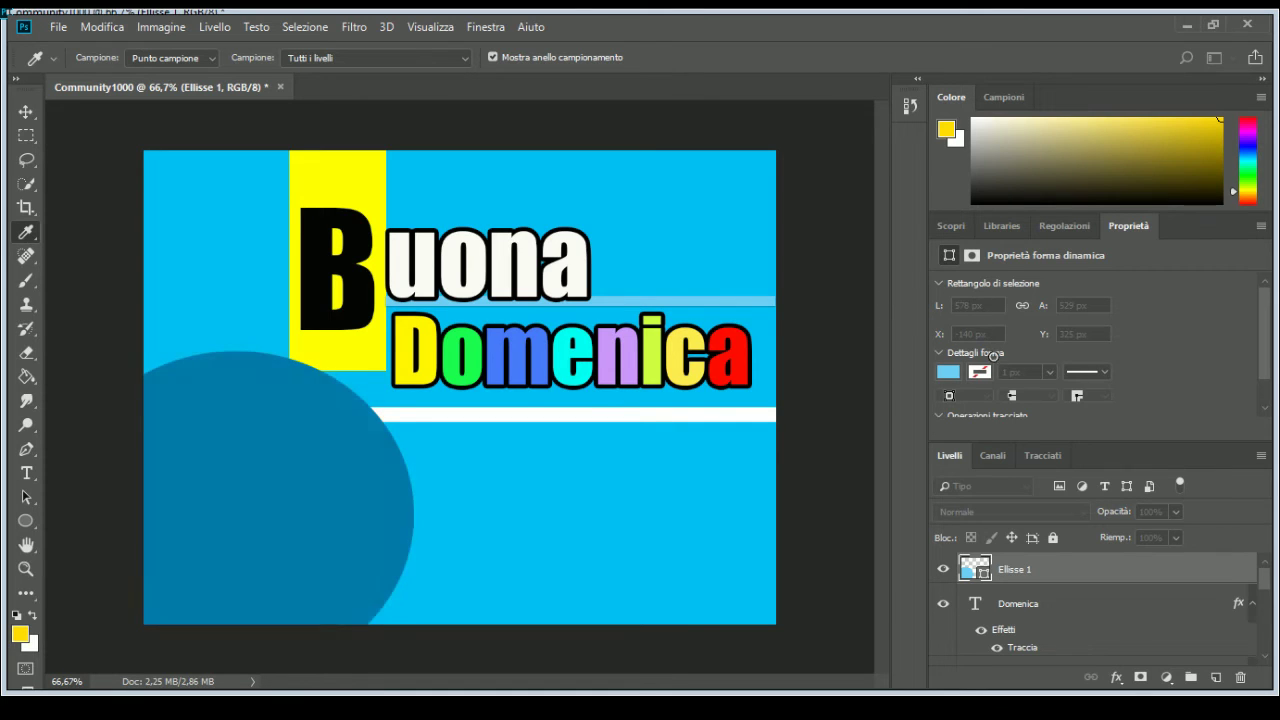
drag(995, 372, 1006, 488)
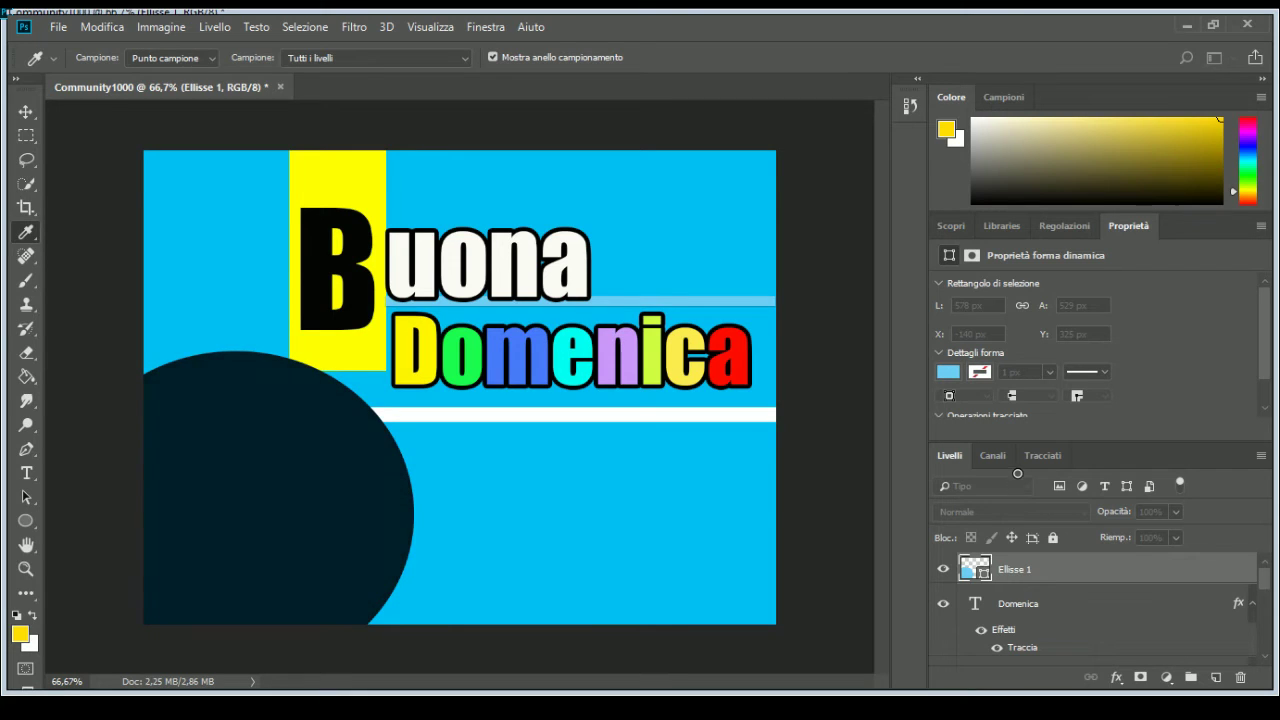
drag(1006, 488, 1017, 469)
Step: Add an Ombra esterna drop shadow with a sampled colour to the Ellisse 1 layer
key(v)
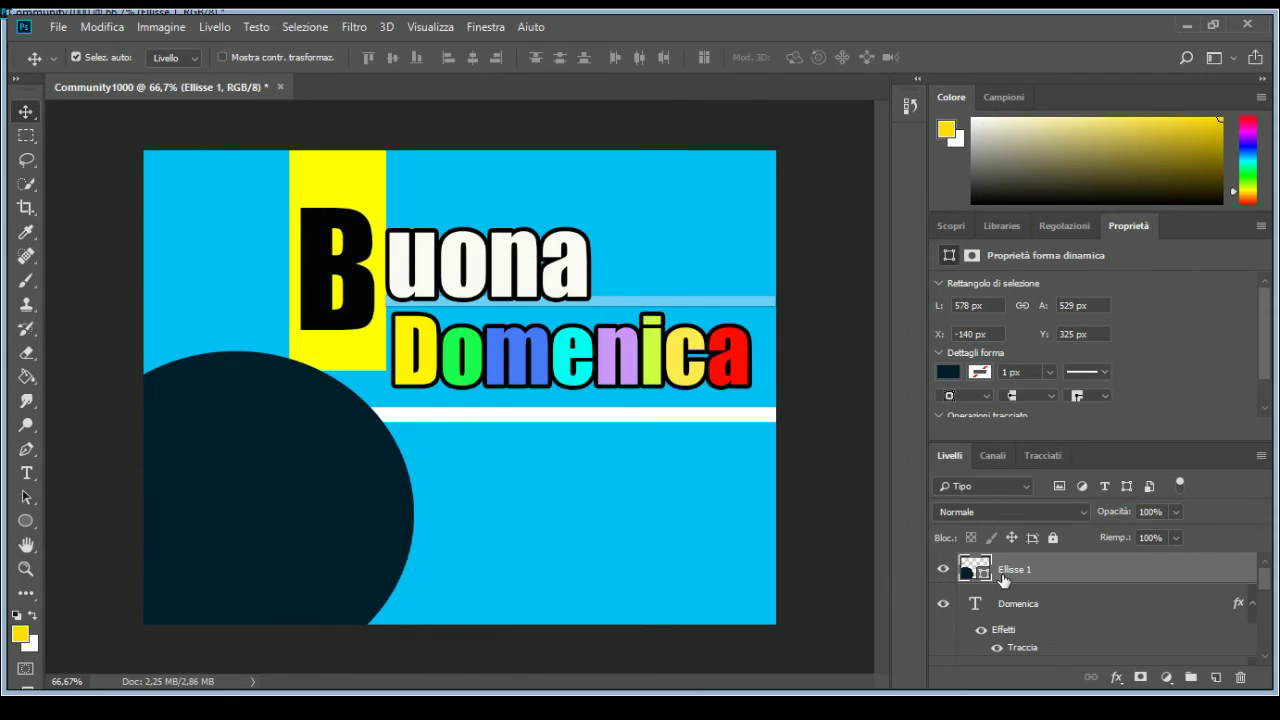
key(h)
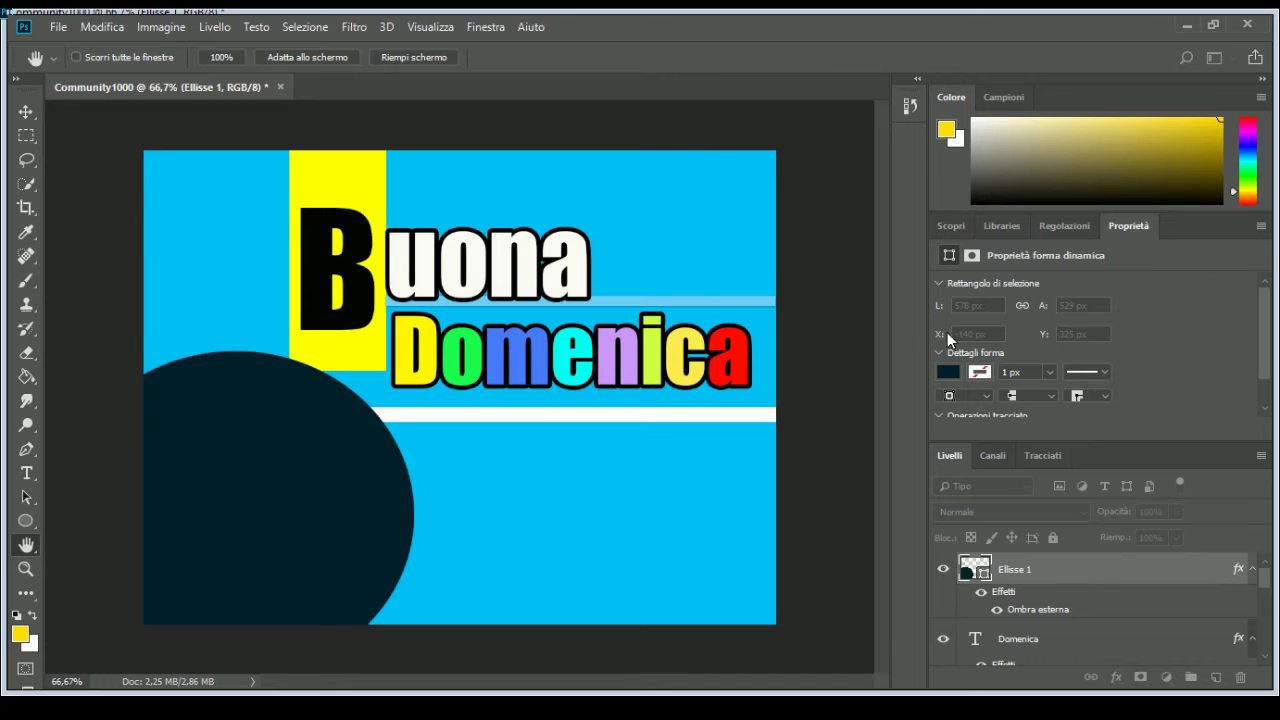
key(v)
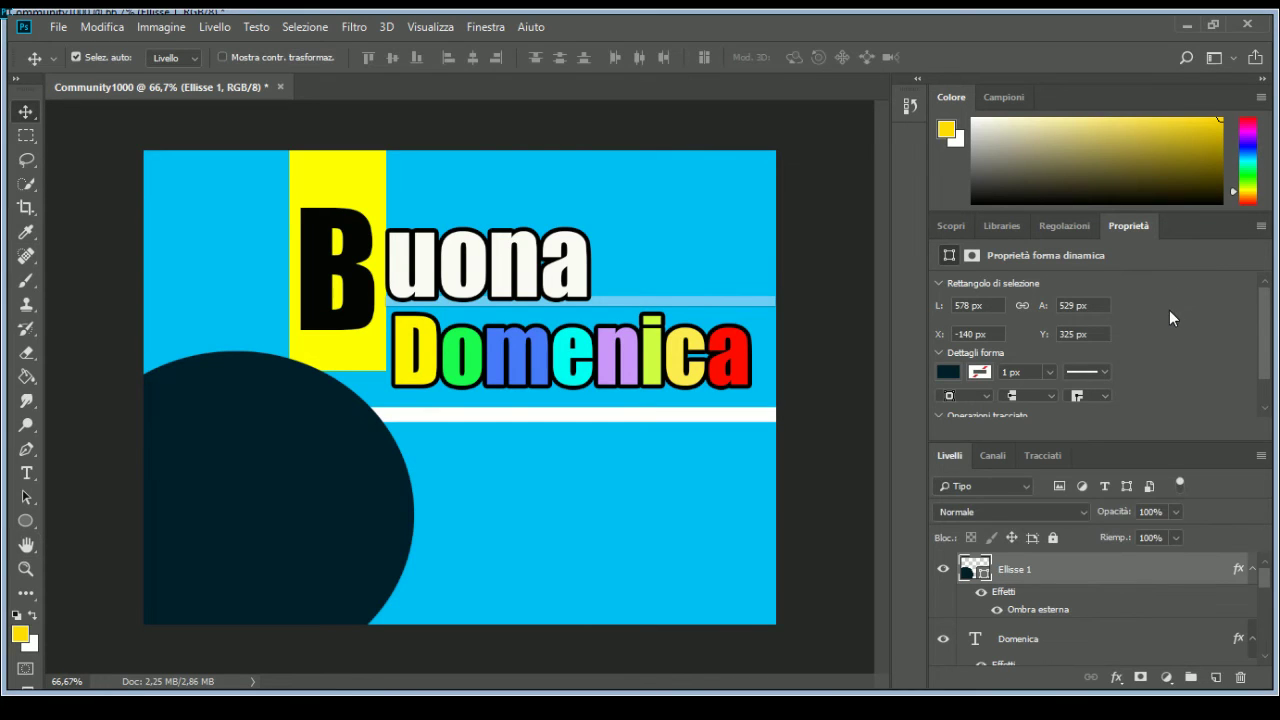
double_click(1010, 610)
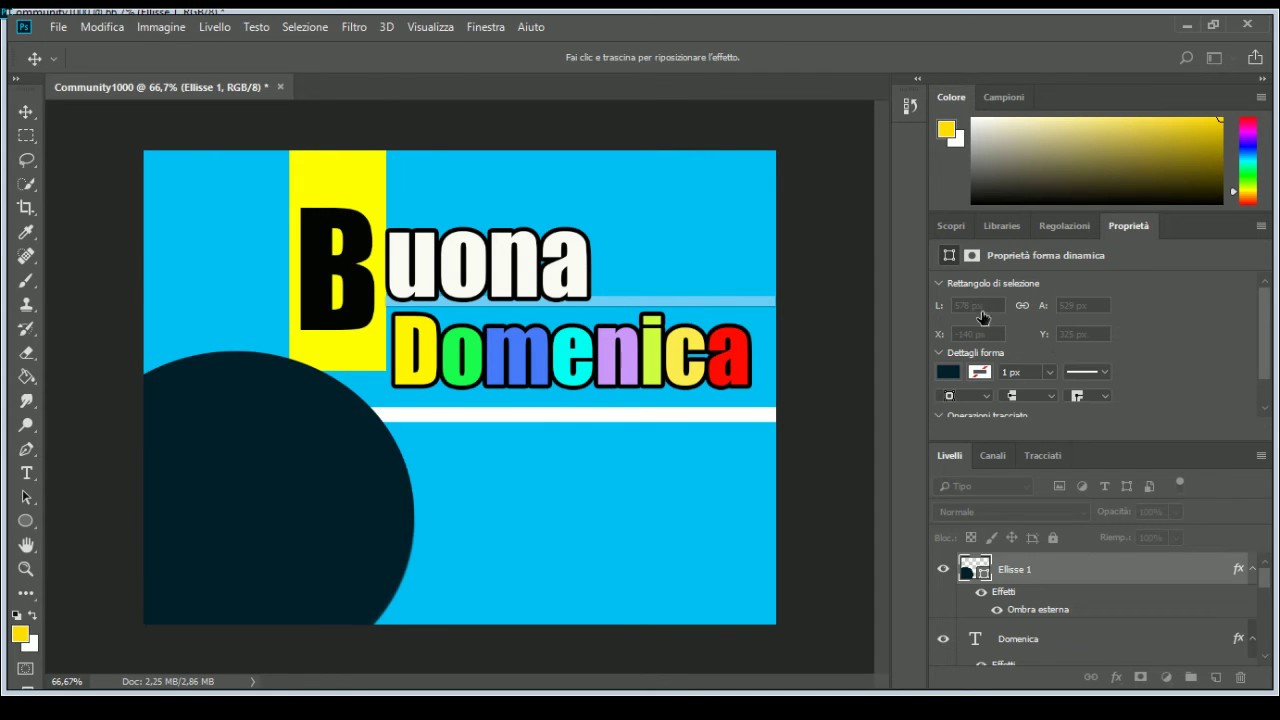
key(i)
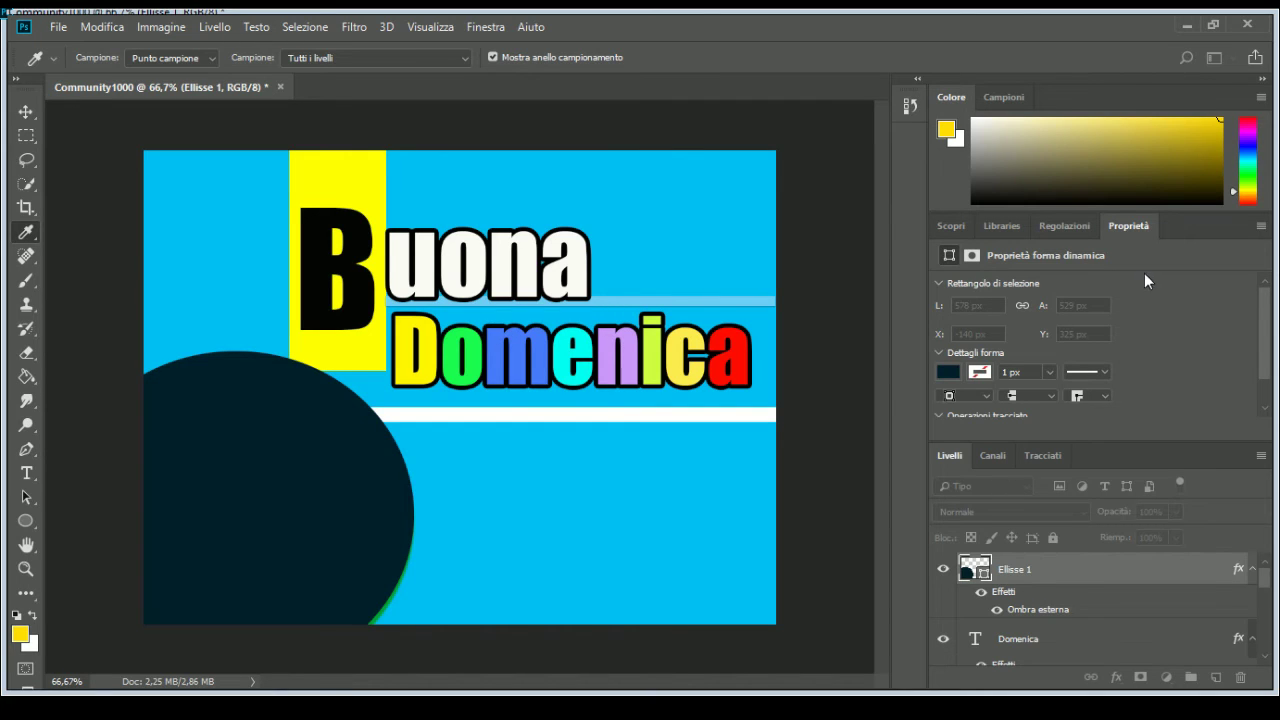
key(v)
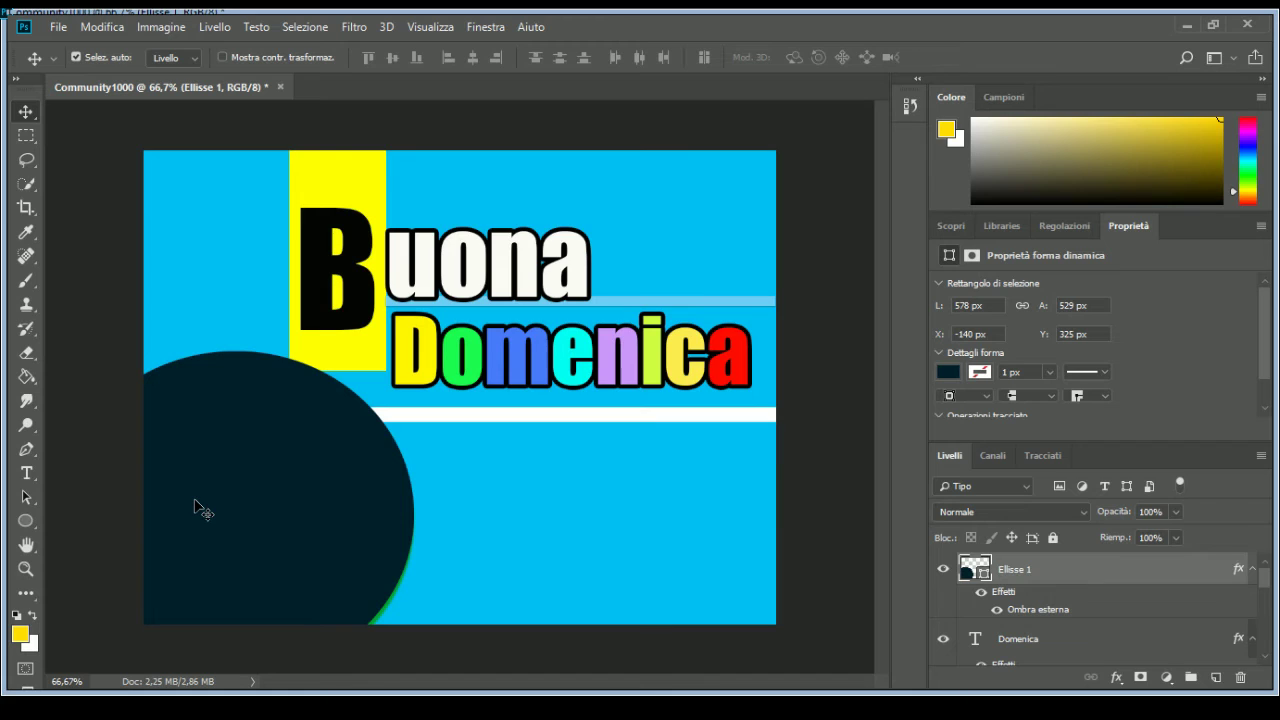
click(27, 473)
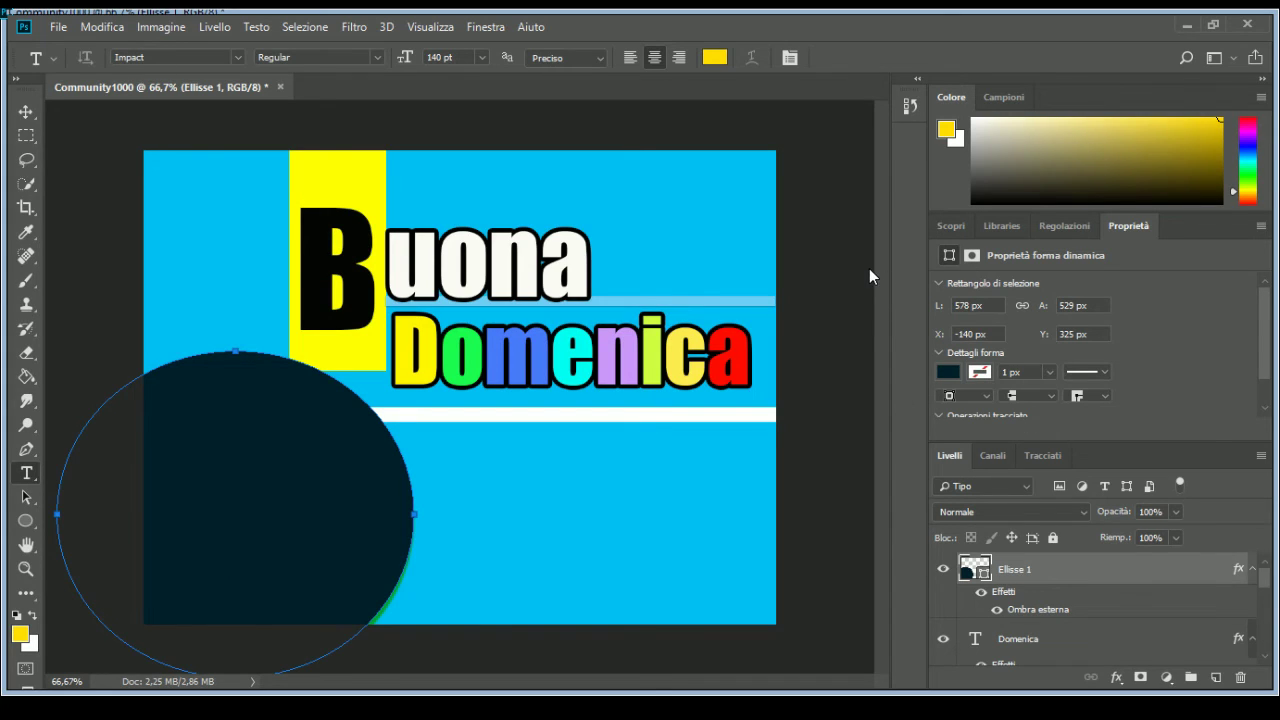
Step: Type a yellow 500 pt Impact A and move it down over the dark circle
click(209, 529)
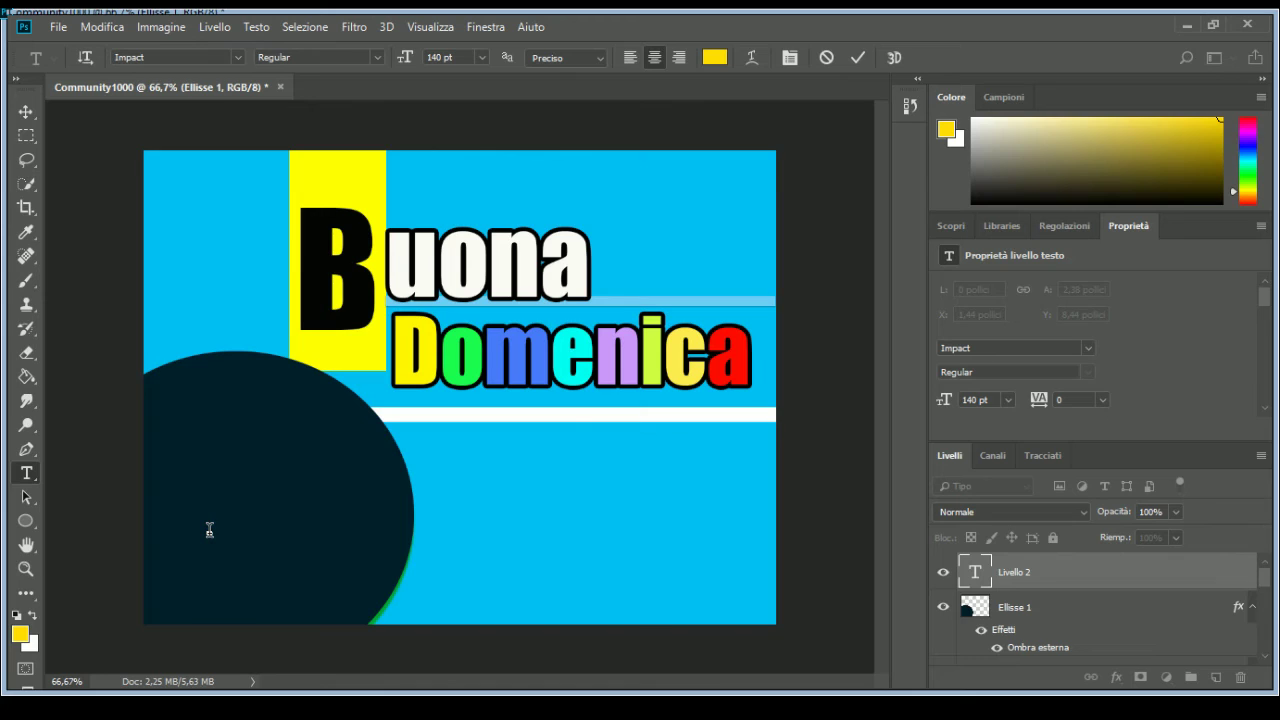
text(A)
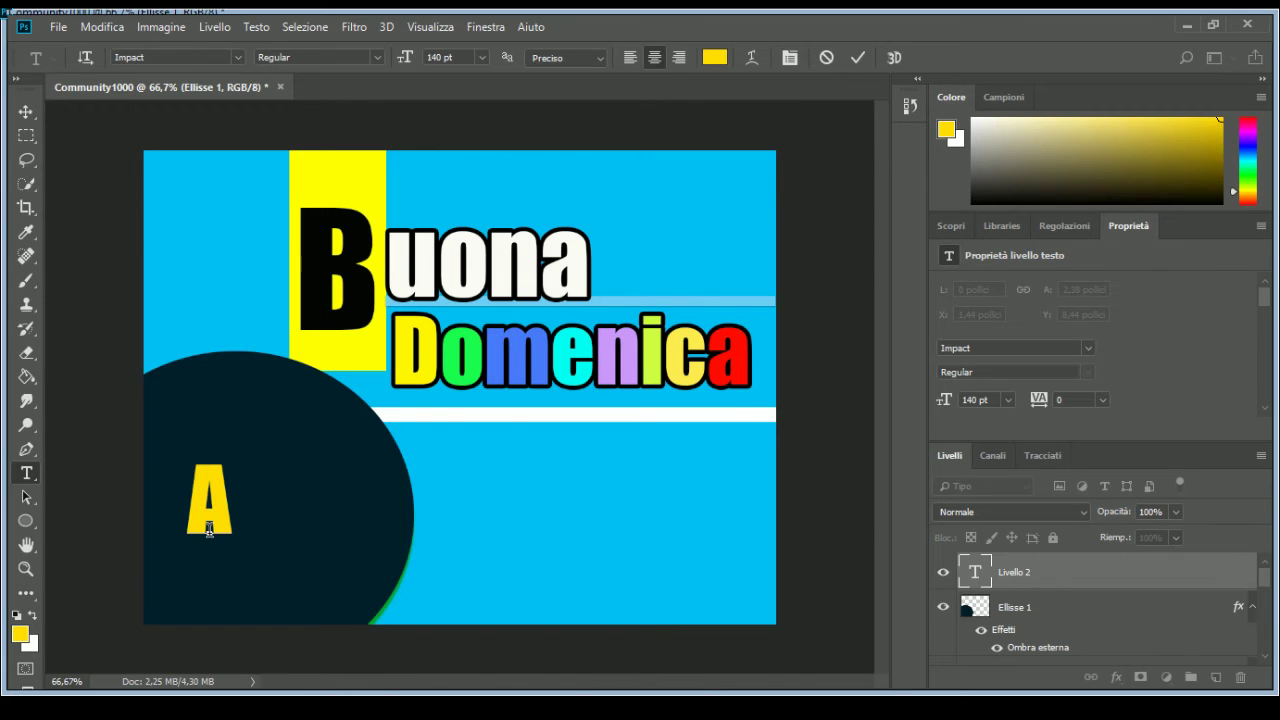
drag(223, 519, 197, 517)
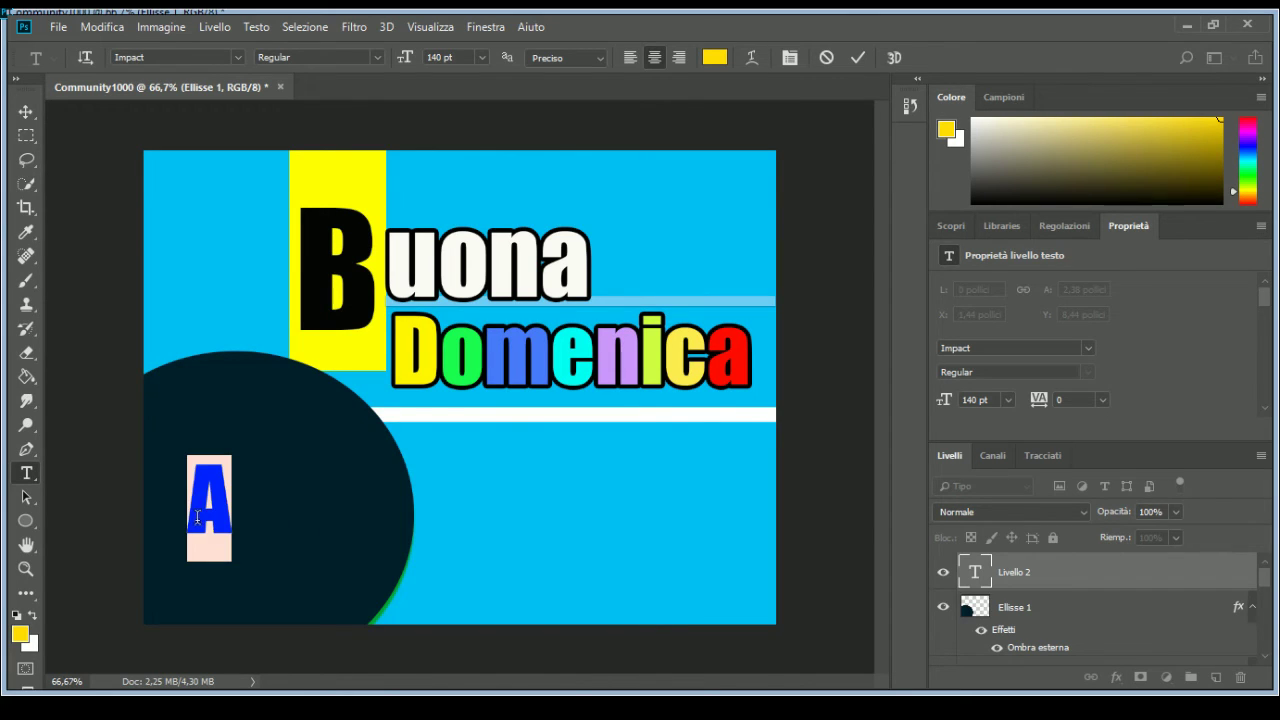
click(430, 57)
text(500)
key(Return)
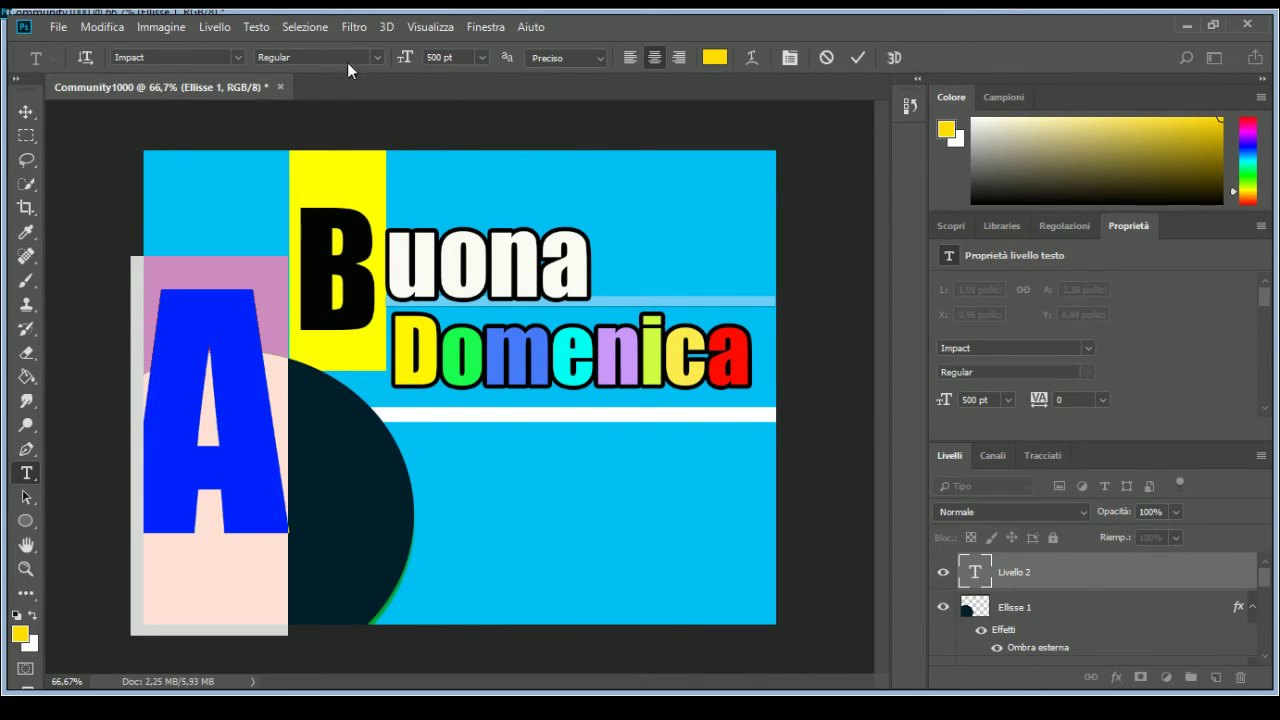
click(26, 111)
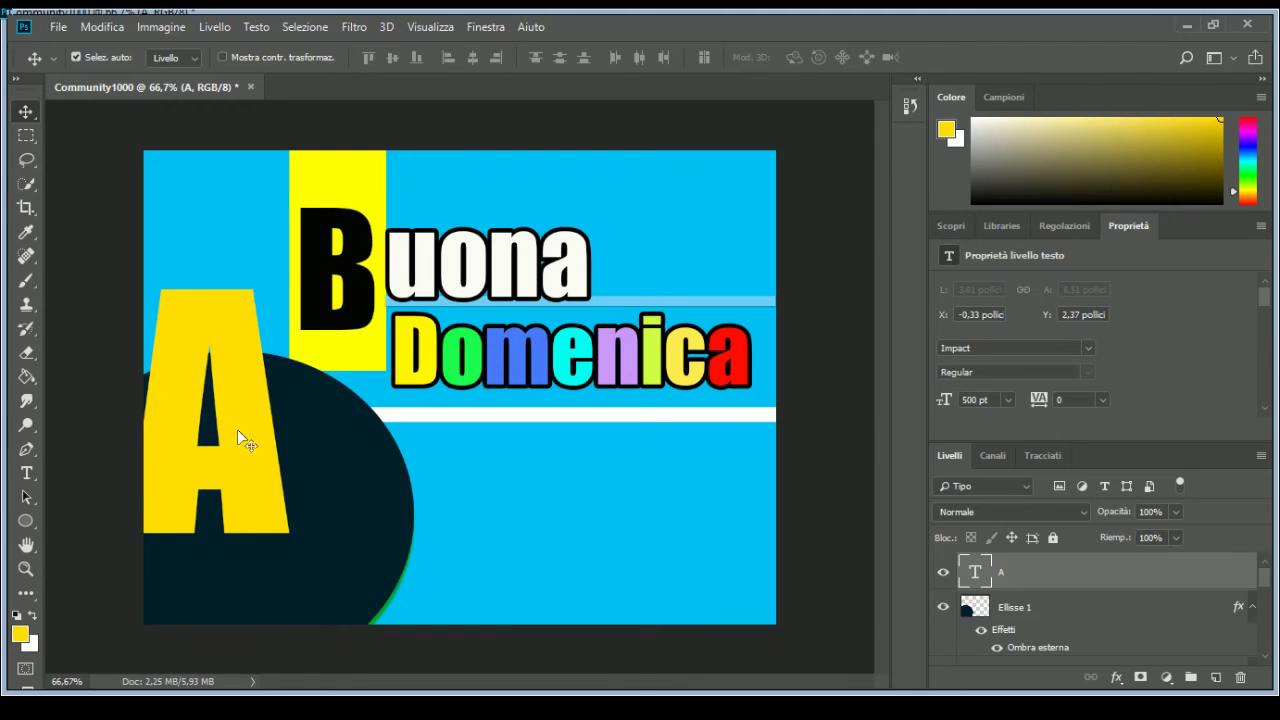
drag(237, 429, 268, 521)
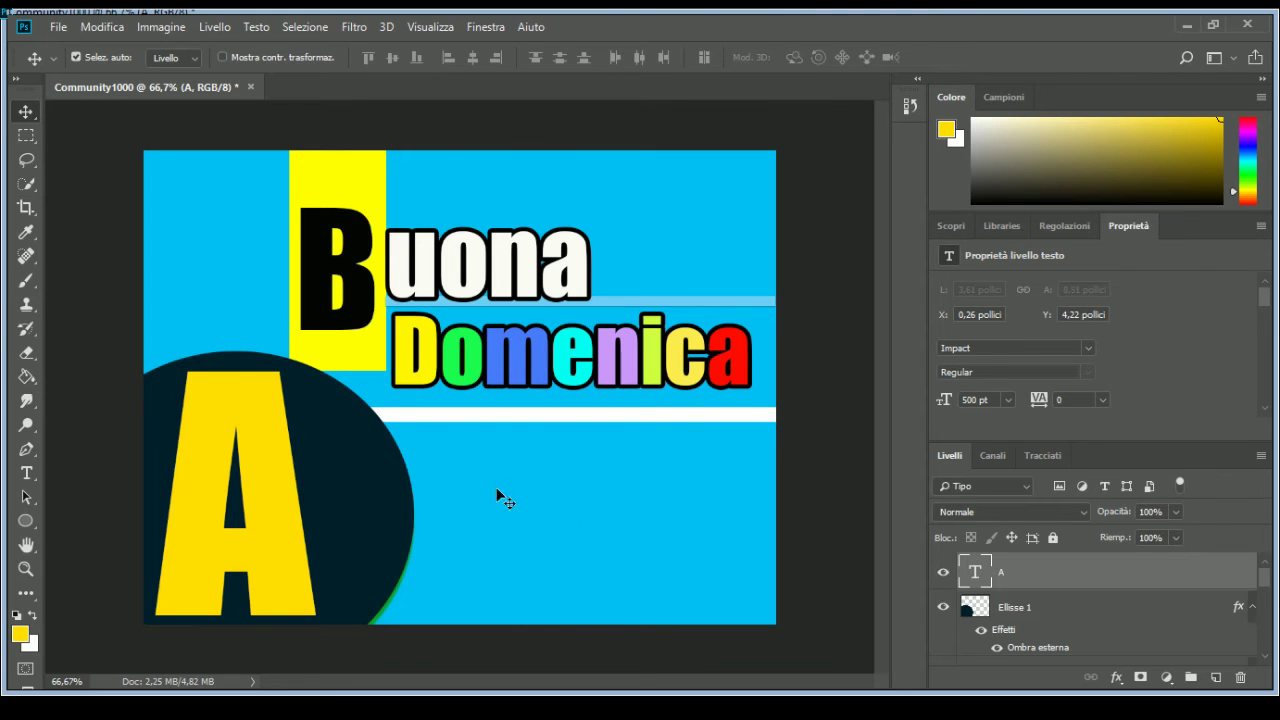
Step: Undo a stray 170 pt size change on the A and begin a text layer right of the circle
click(27, 476)
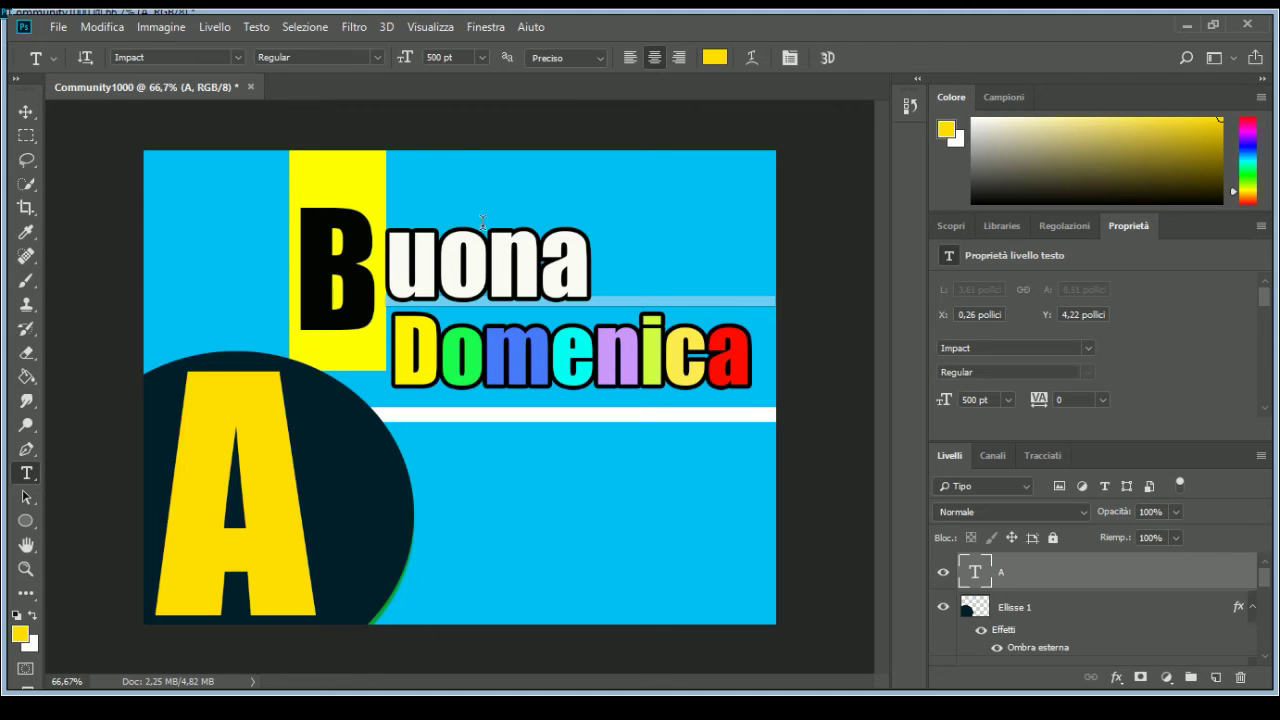
click(438, 57)
drag(440, 57, 420, 58)
text(170)
key(Return)
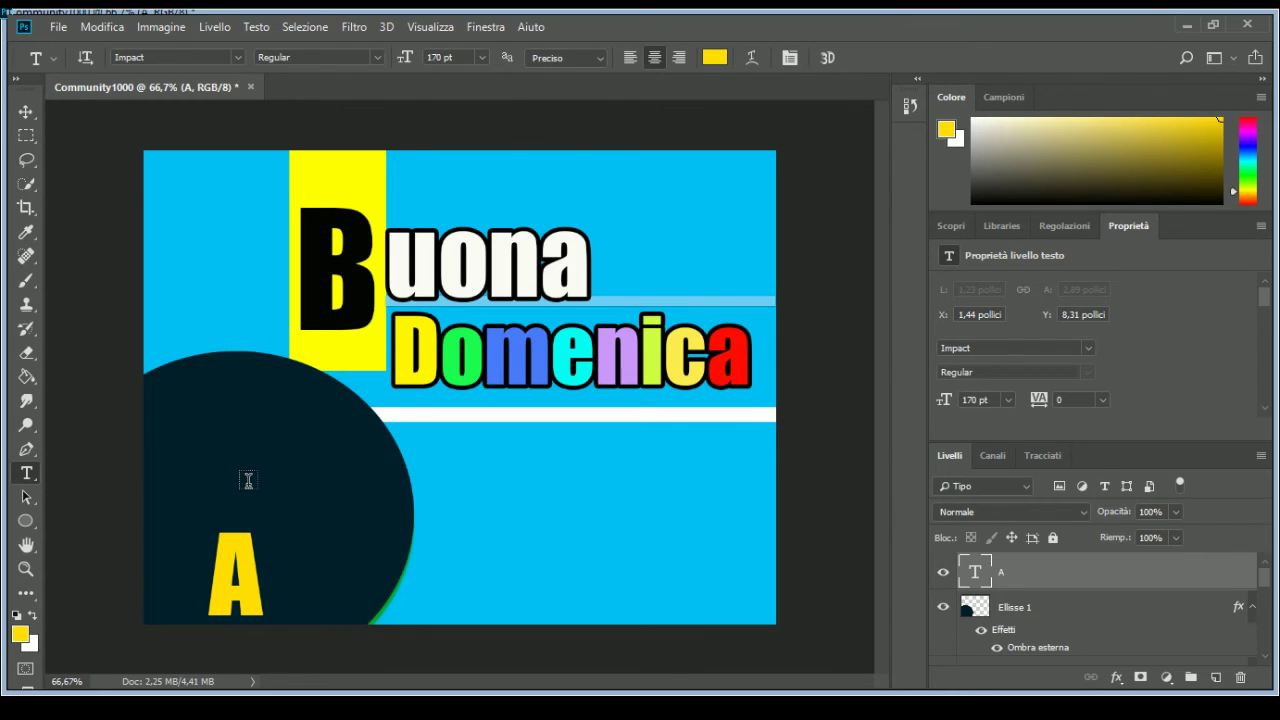
key(ctrl+z)
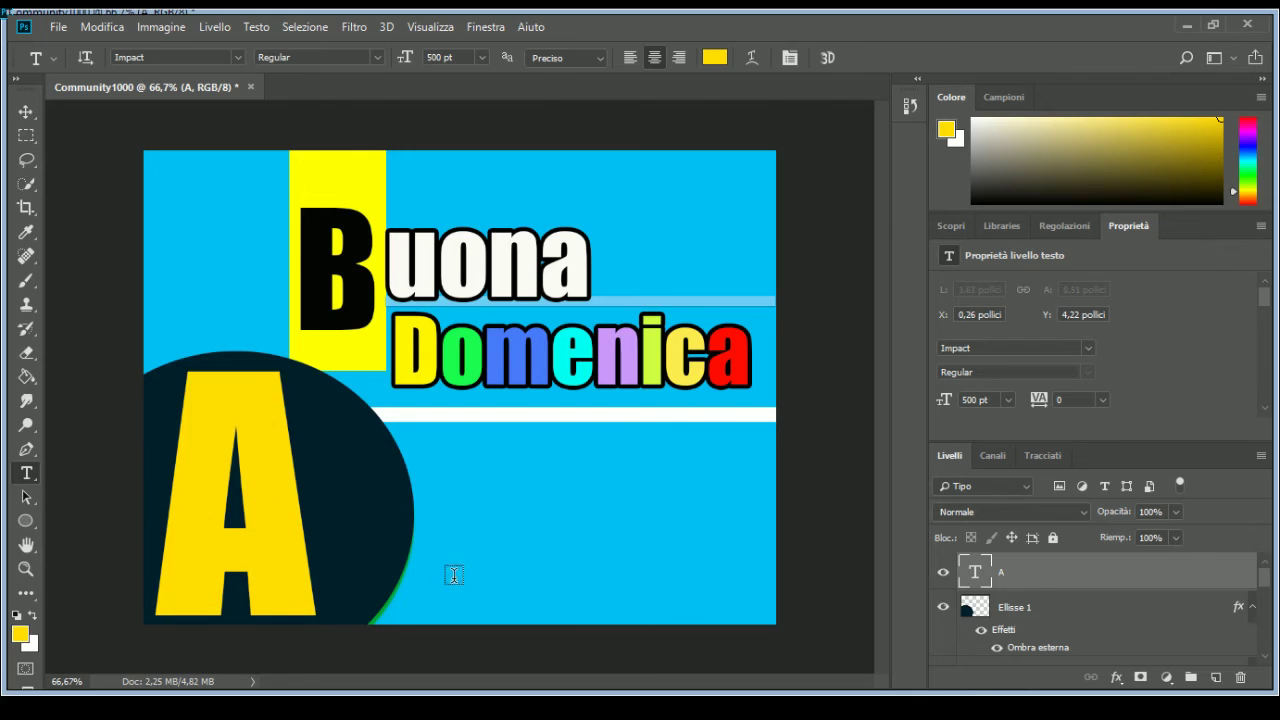
click(487, 584)
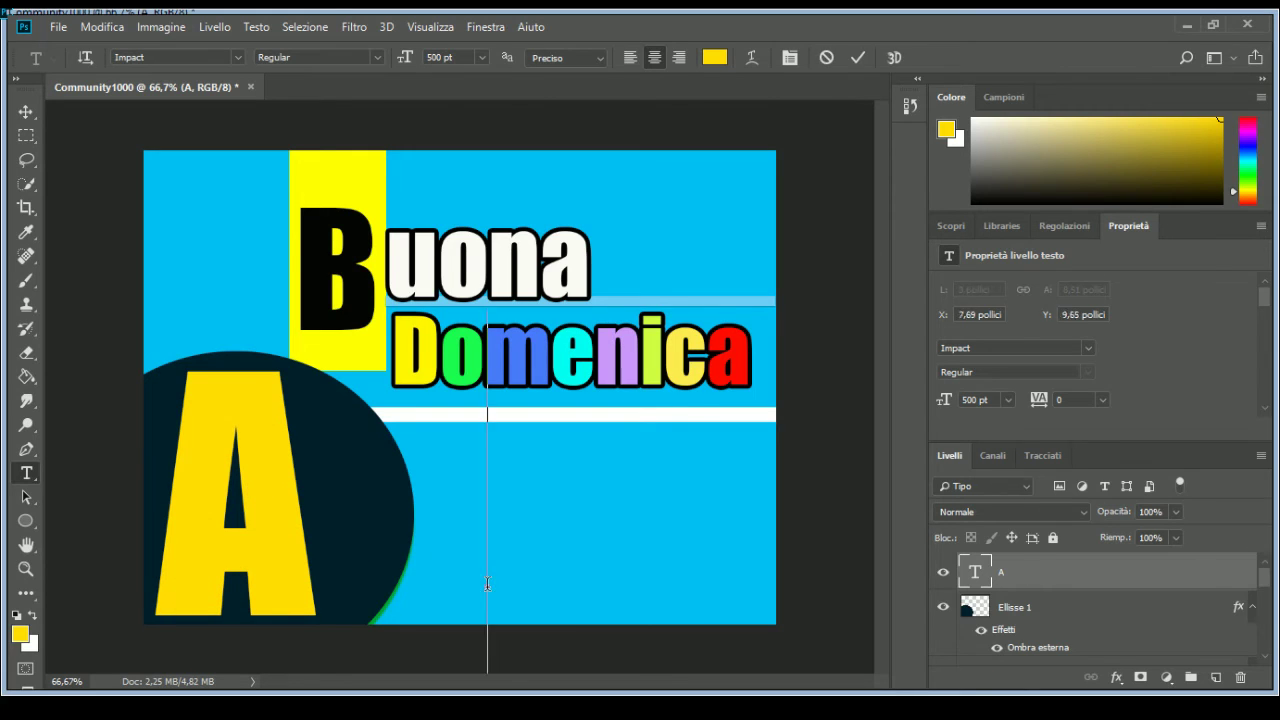
Step: Type TUTTI at 170 pt and move it right, beside the big A
click(434, 57)
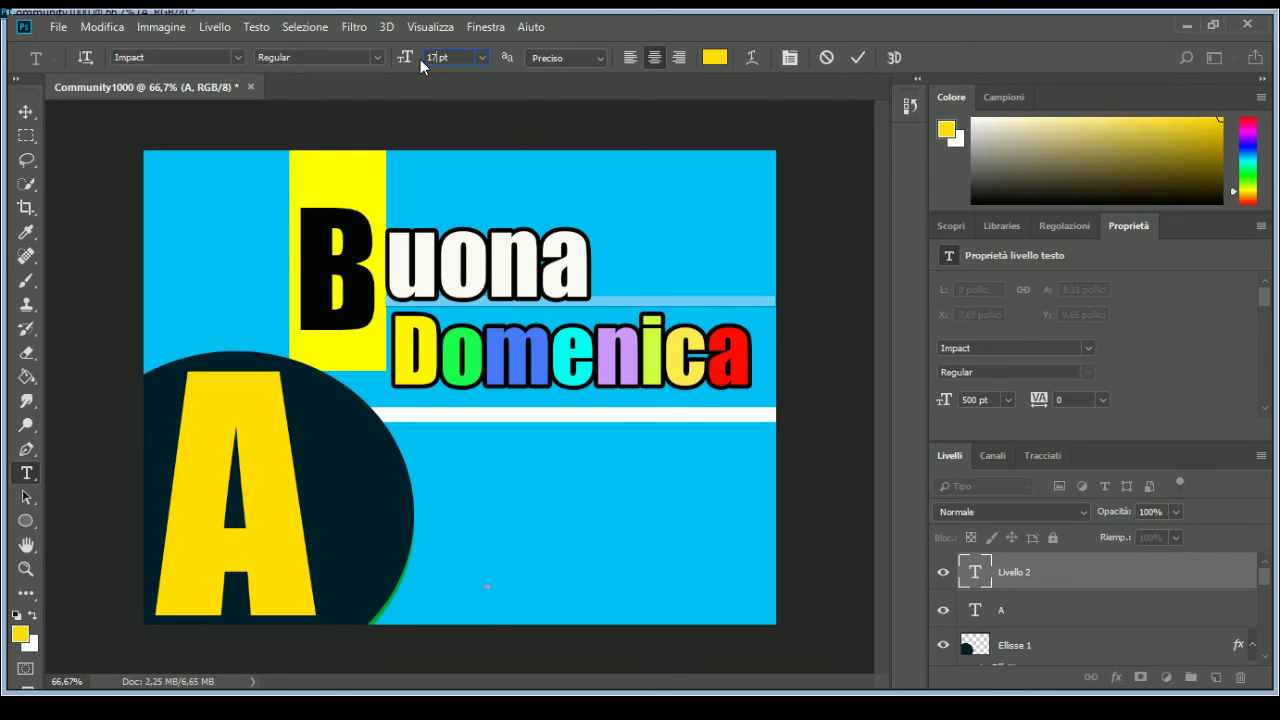
text(170)
key(Return)
text(TU)
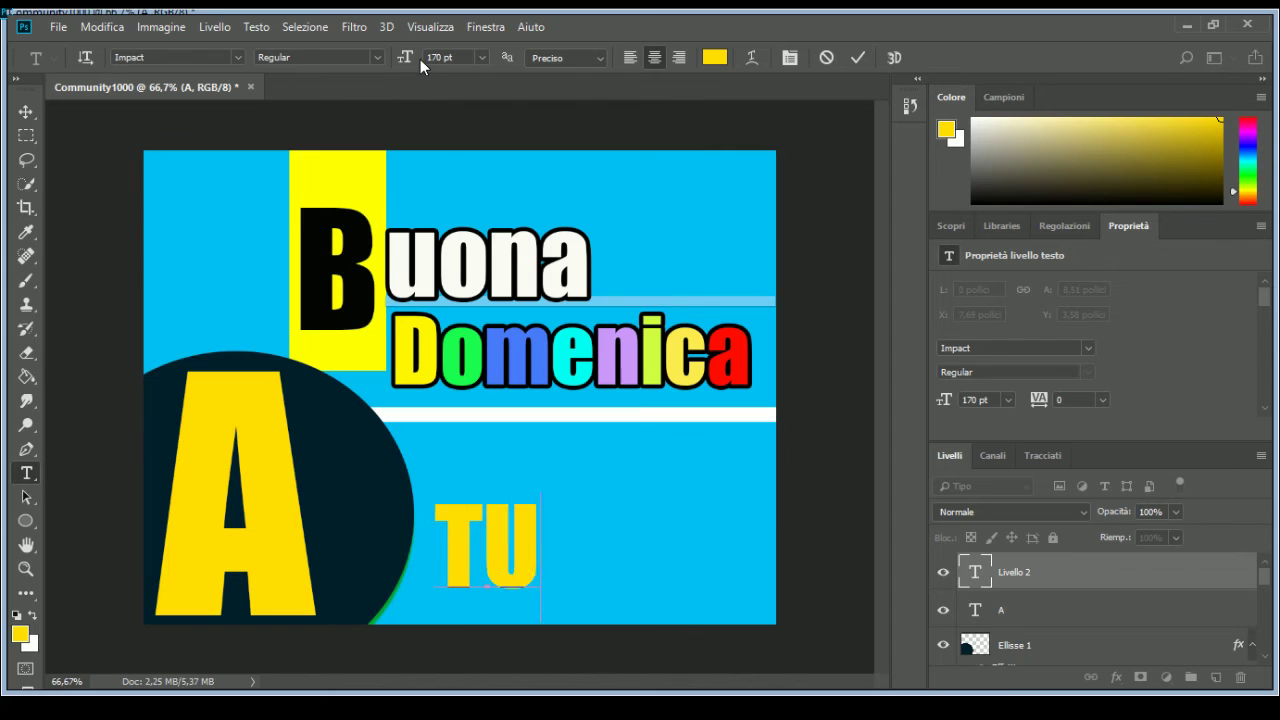
text(TTI)
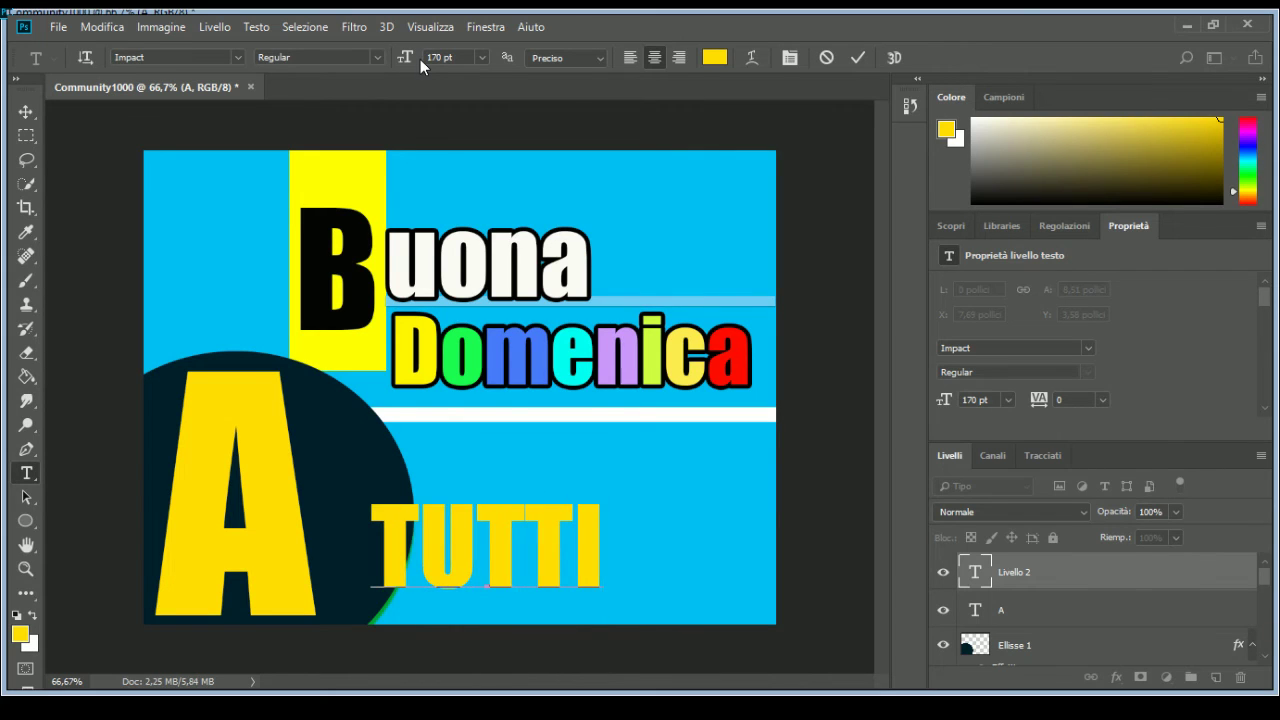
click(26, 112)
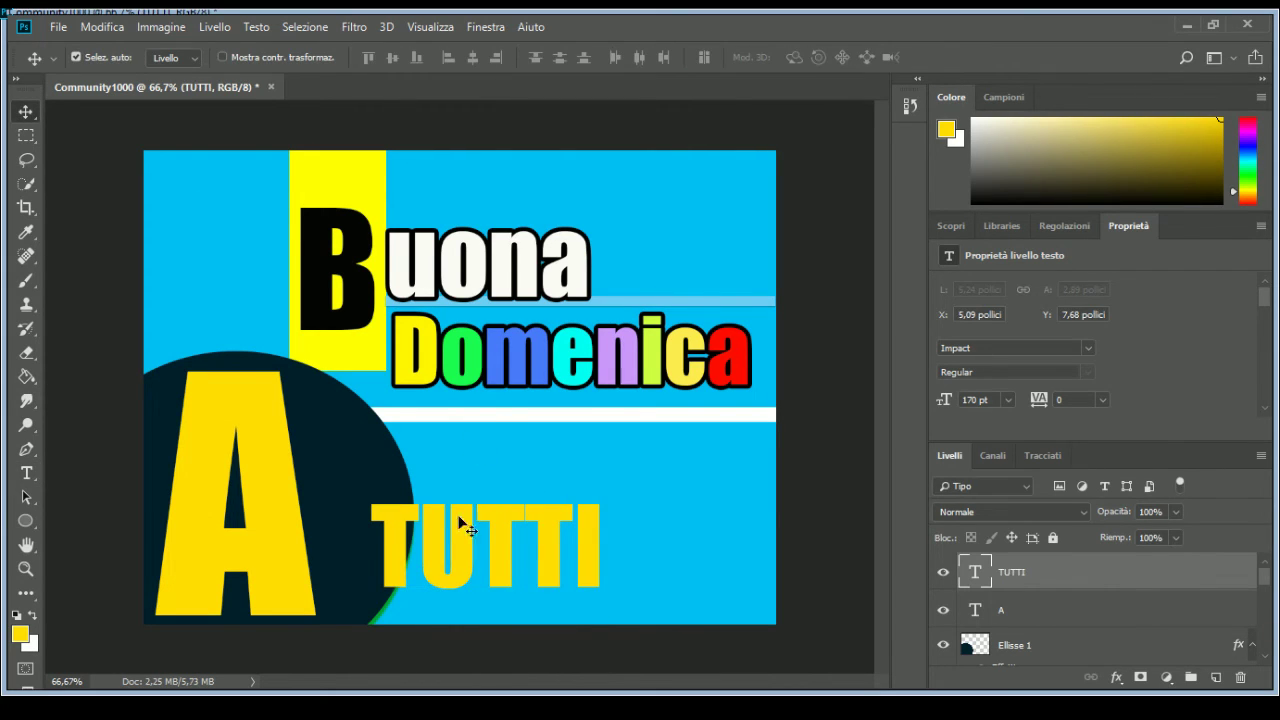
drag(507, 558, 597, 558)
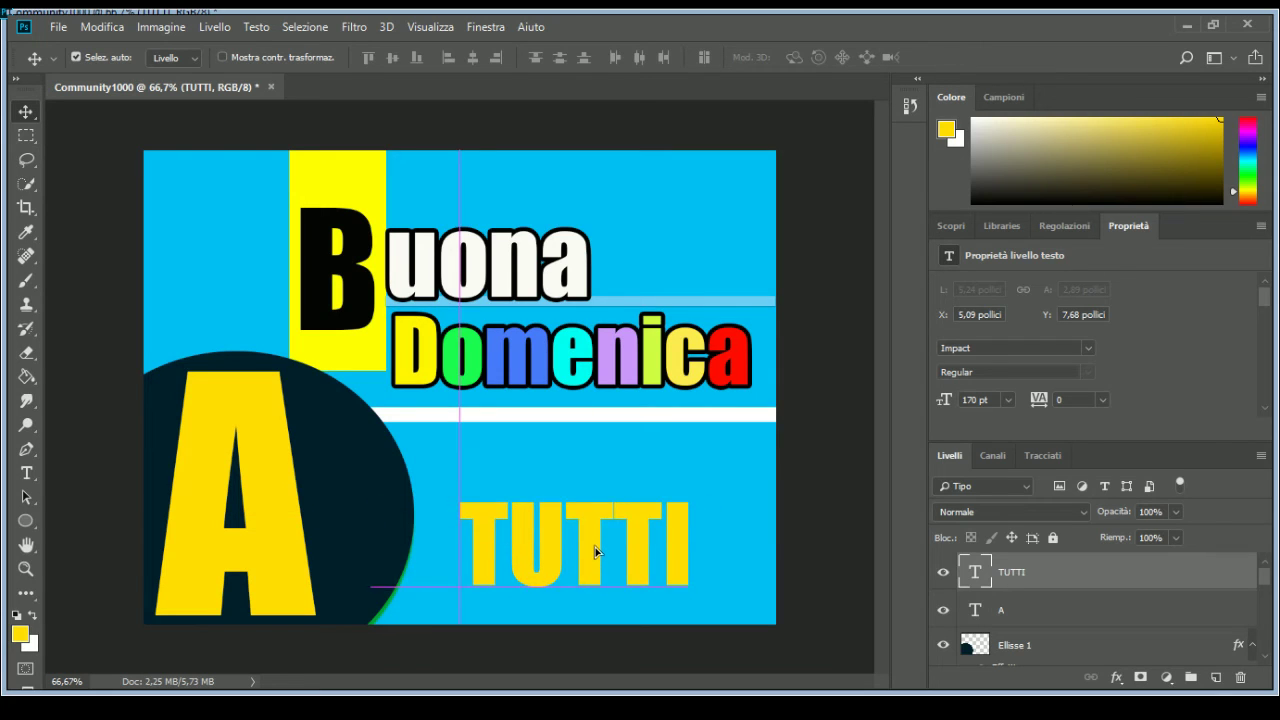
drag(597, 558, 595, 548)
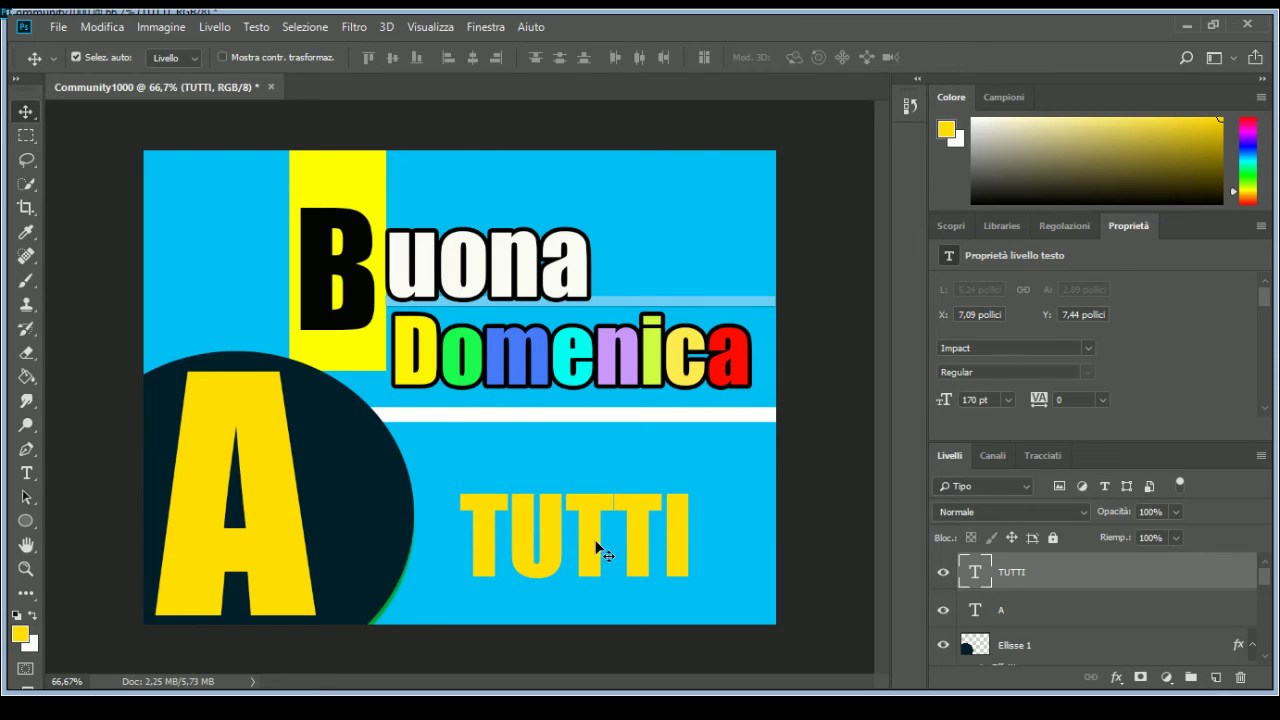
Step: Enlarge the TUTTI text to 220 pt and commit it
double_click(977, 578)
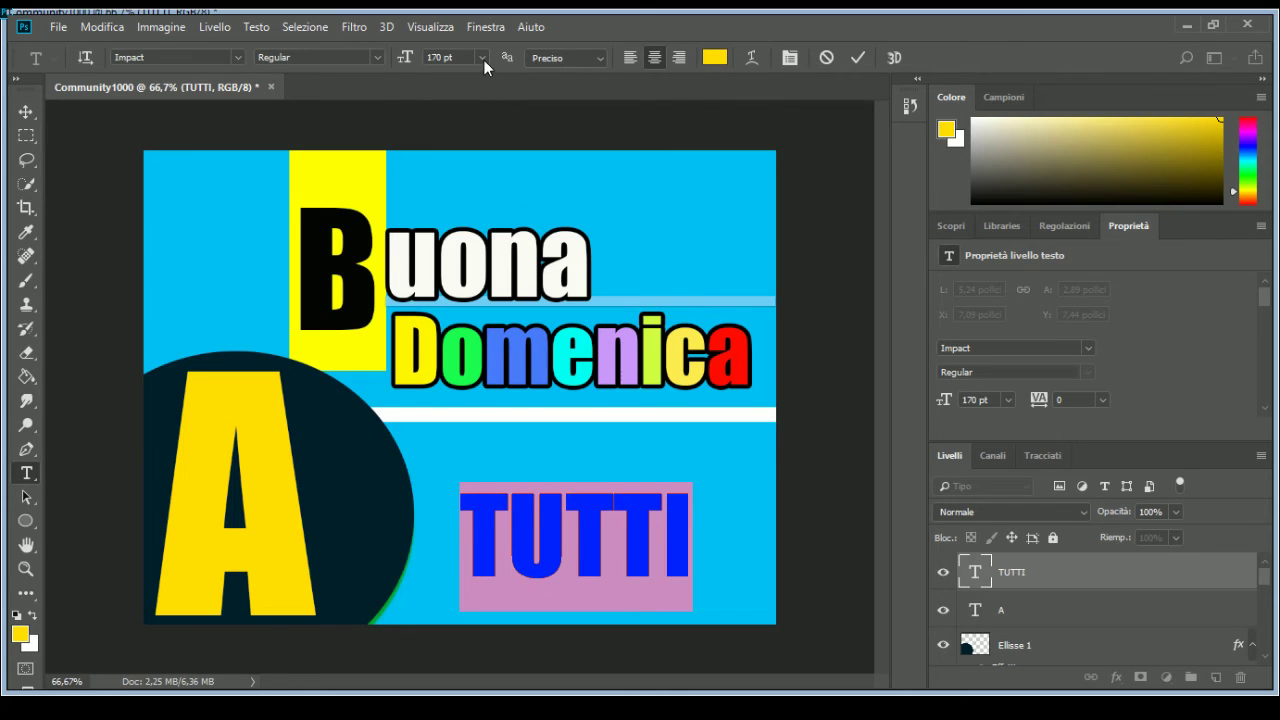
click(423, 54)
text(220)
key(Return)
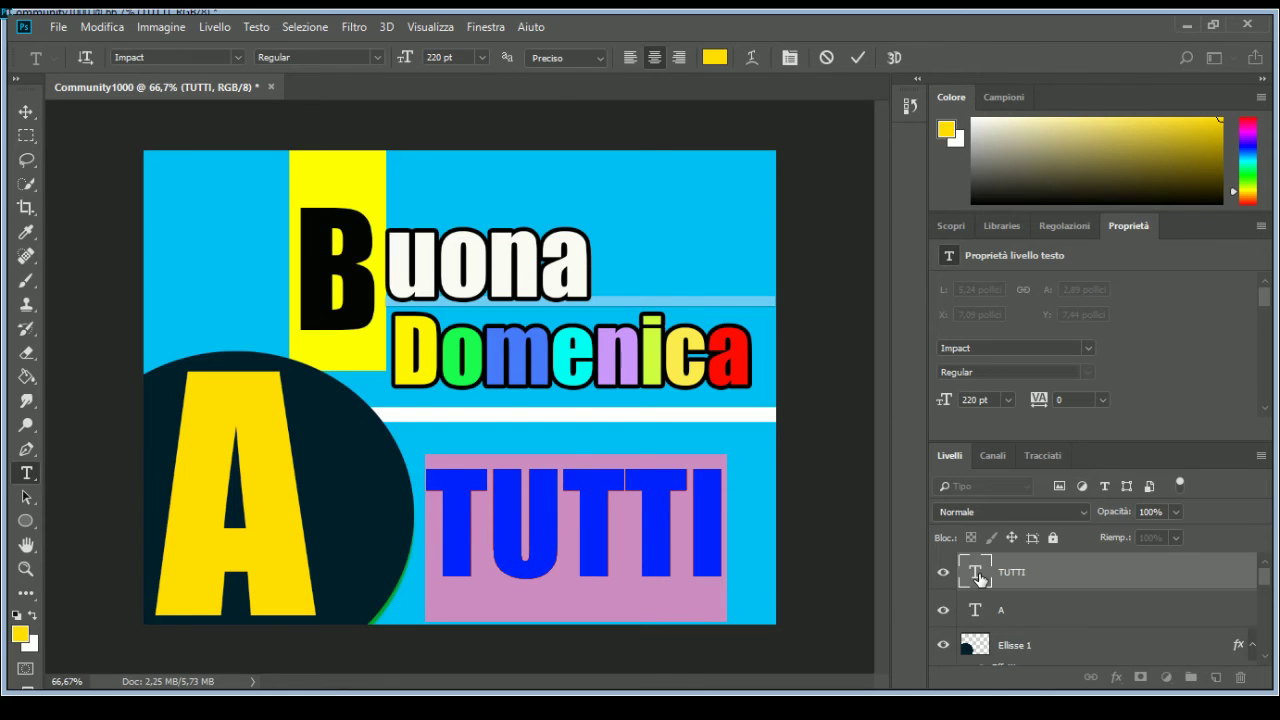
key(ctrl+Return)
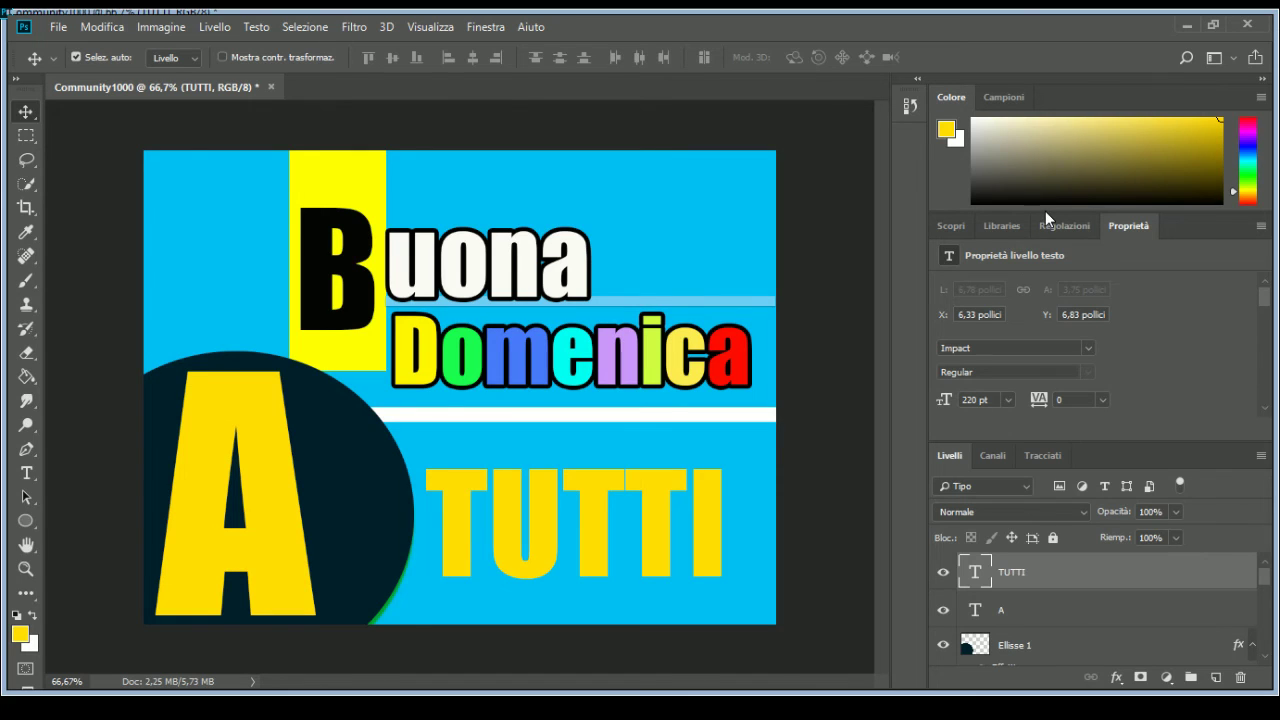
key(h)
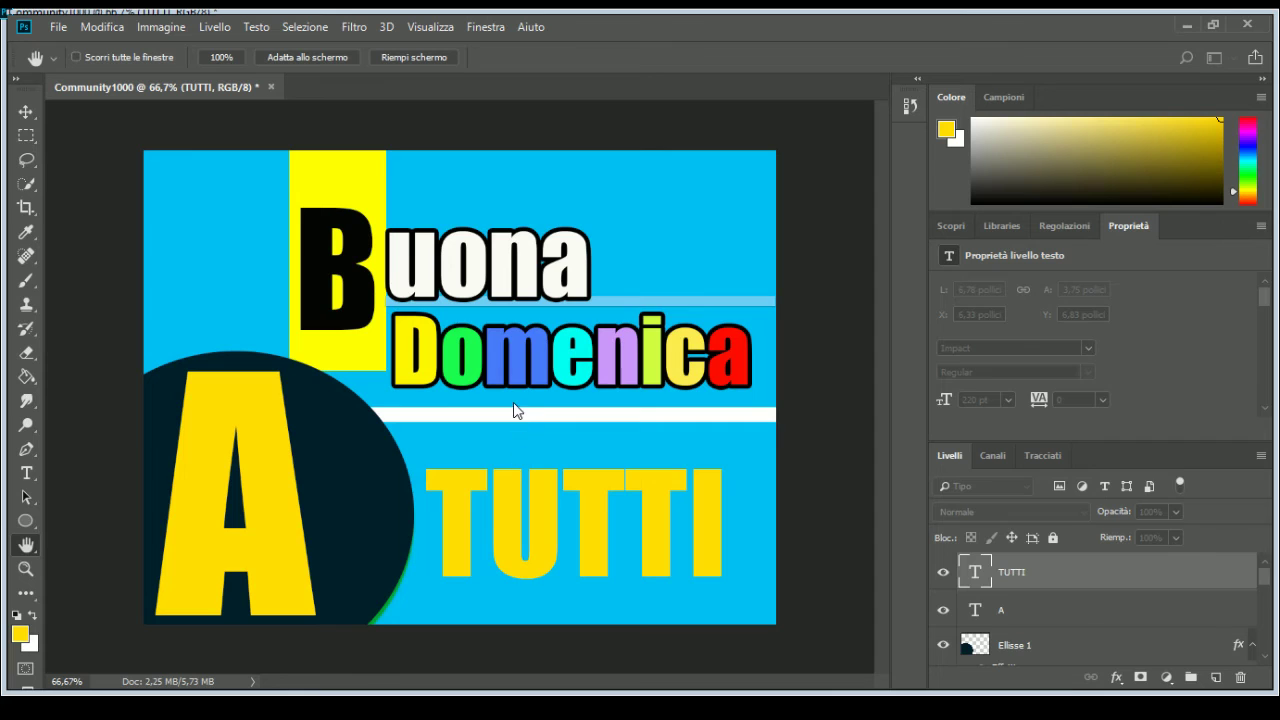
Step: Give TUTTI a black stroke, duplicate the layer, and offset the copy slightly
key(Return)
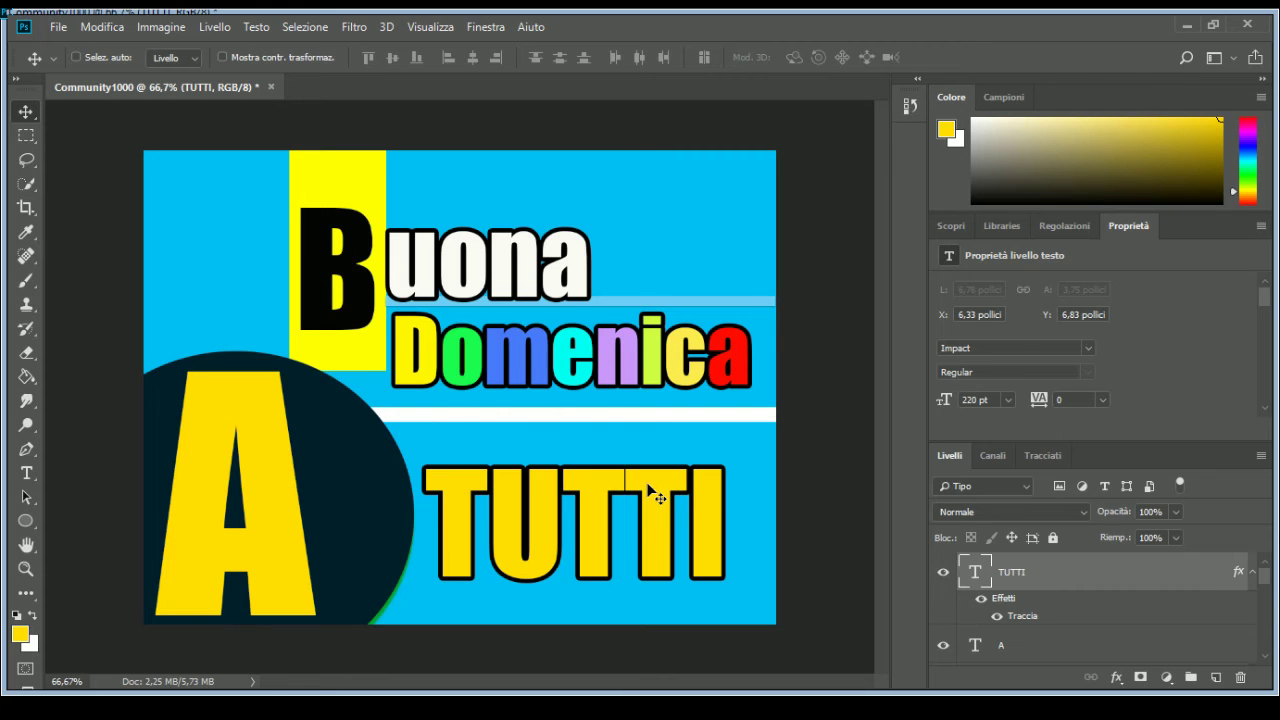
key(ctrl+v)
mouse_move(536, 351)
mouse_down()
mouse_move(645, 455)
mouse_move(667, 498)
mouse_move(645, 502)
mouse_up()
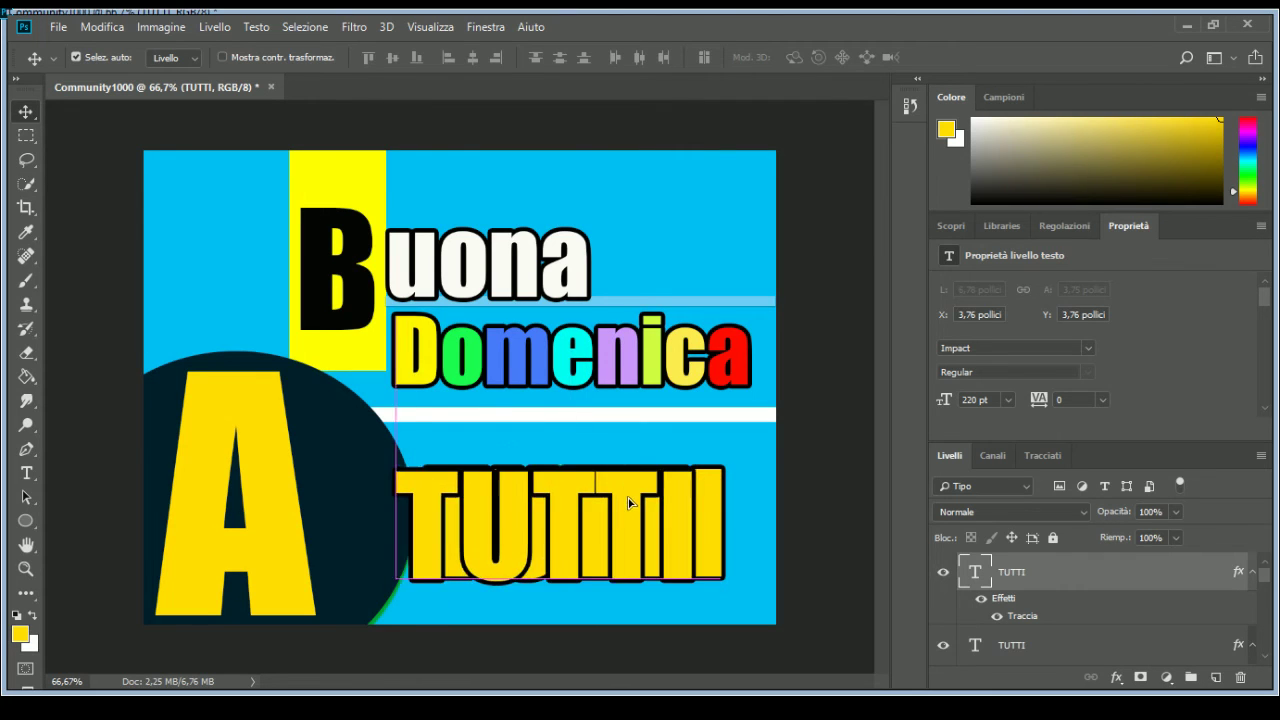
mouse_move(645, 502)
mouse_down()
mouse_move(628, 494)
mouse_move(643, 497)
mouse_up()
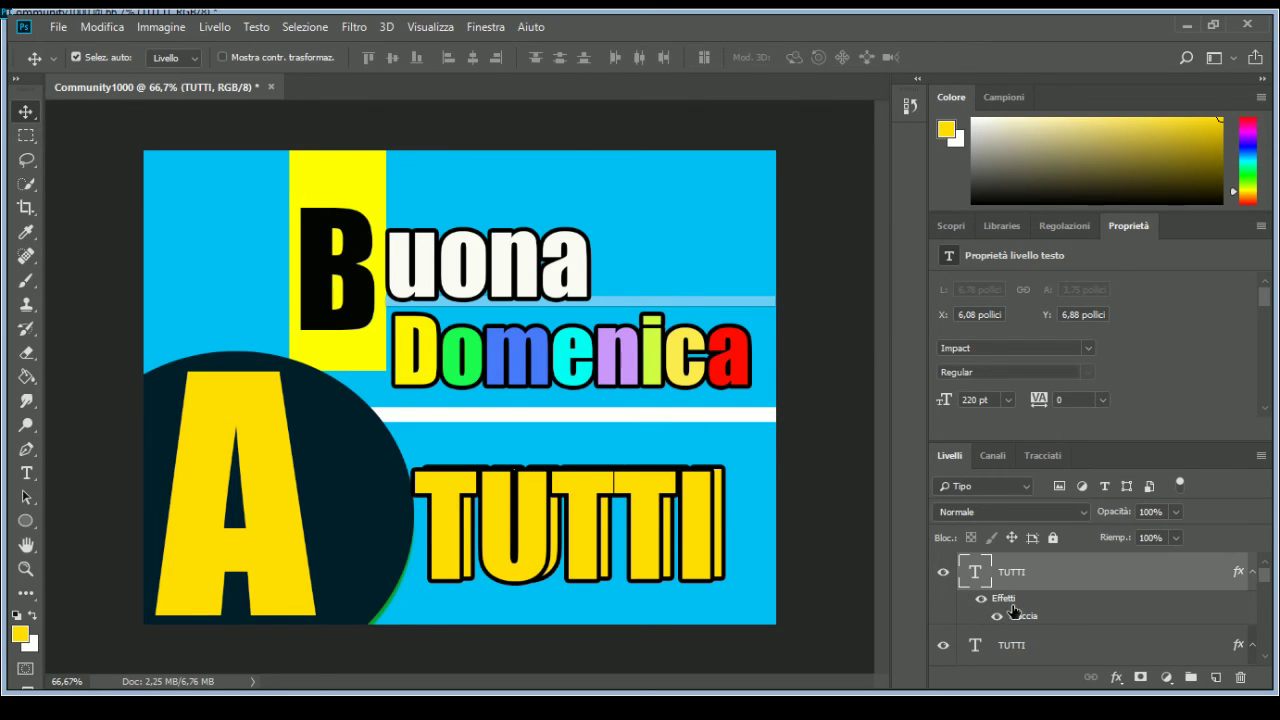
Step: Select the top TUTTI layer, leaving its name unchanged
key(h)
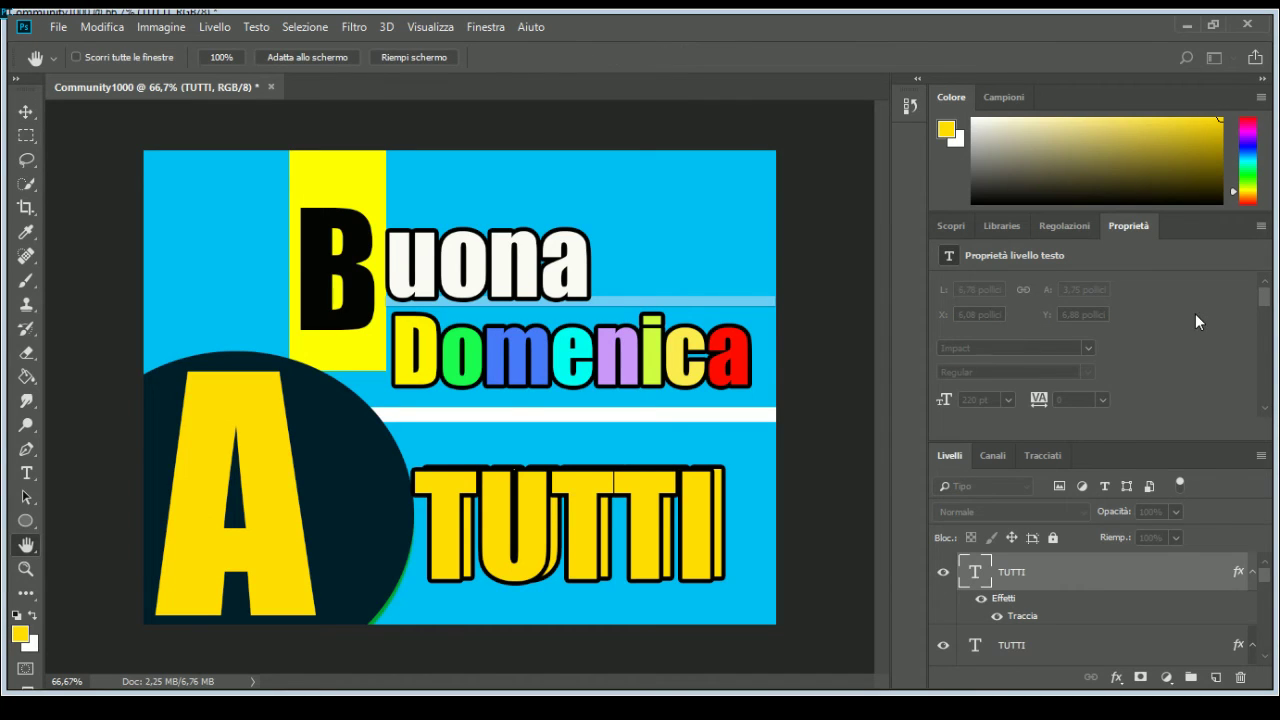
key(v)
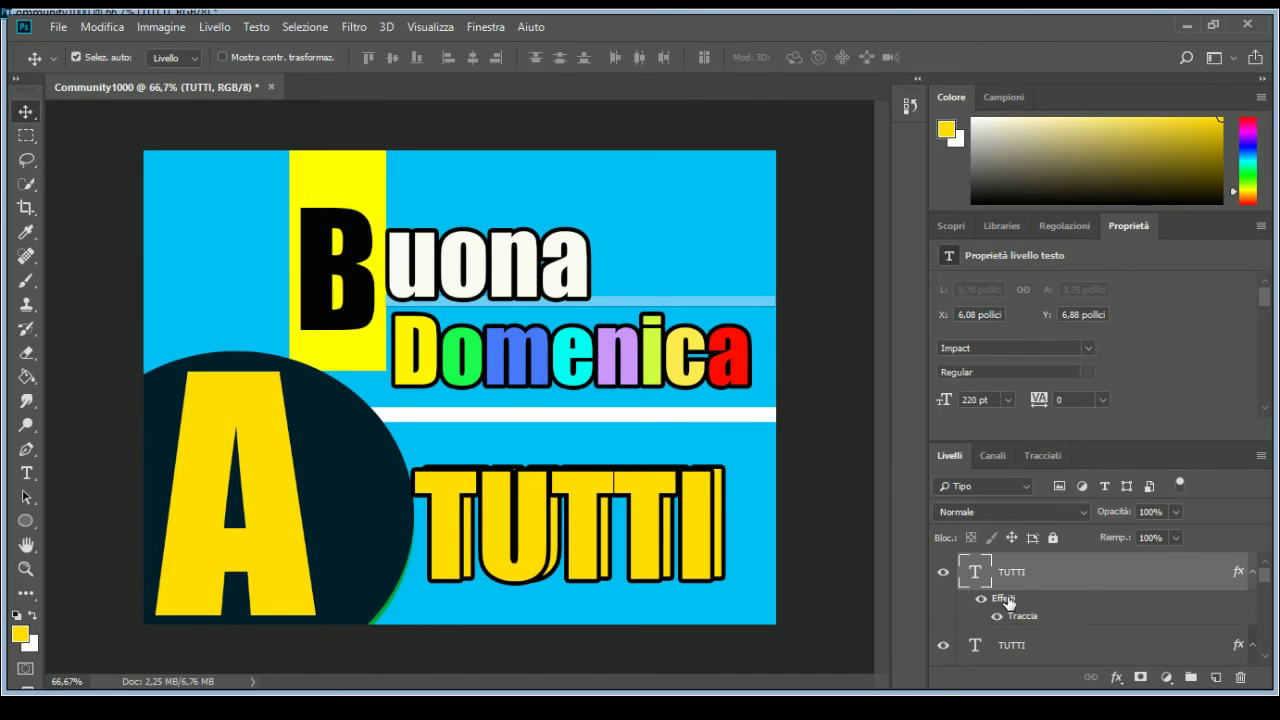
double_click(1022, 574)
key(Return)
key(h)
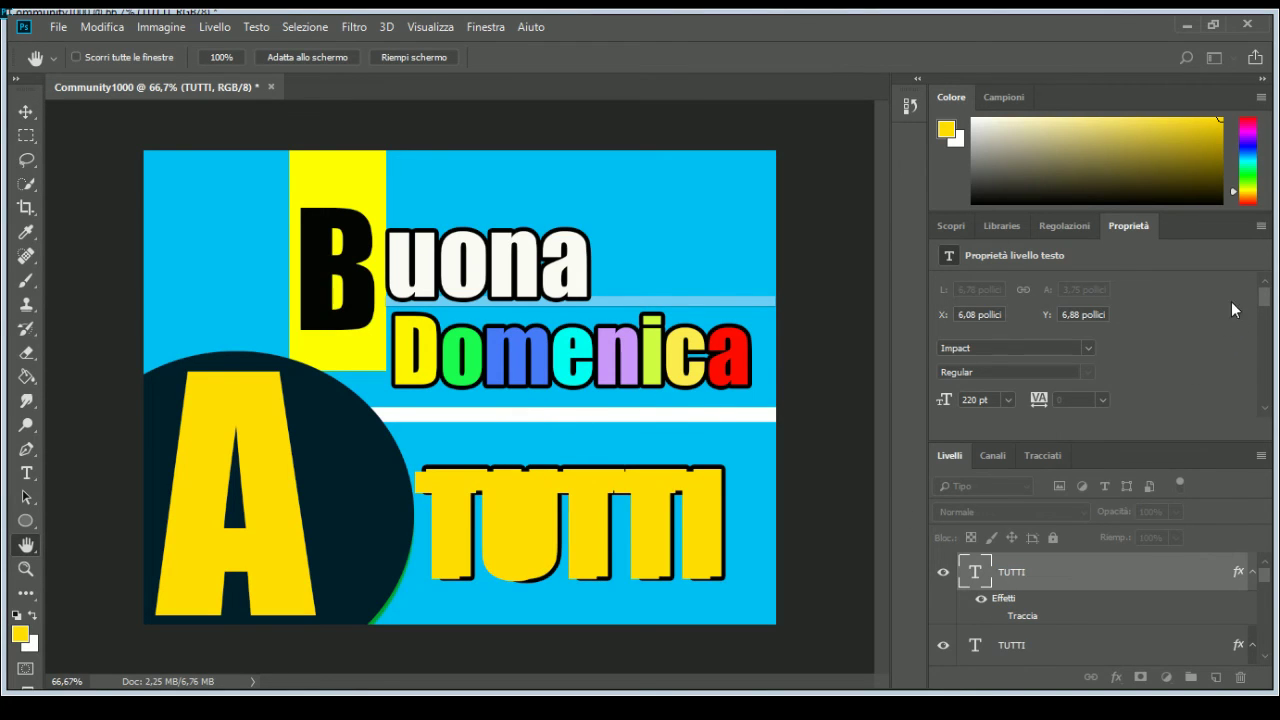
key(v)
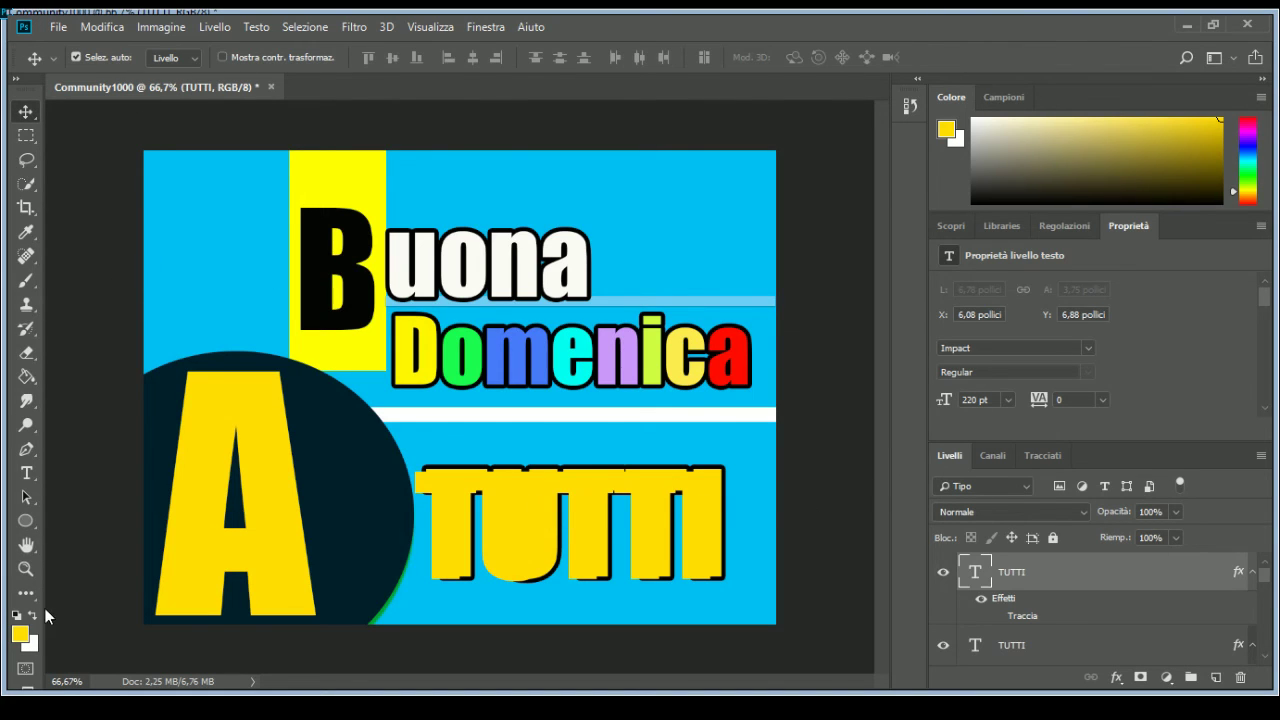
Step: Change the top TUTTI copy's text colour to white
double_click(974, 572)
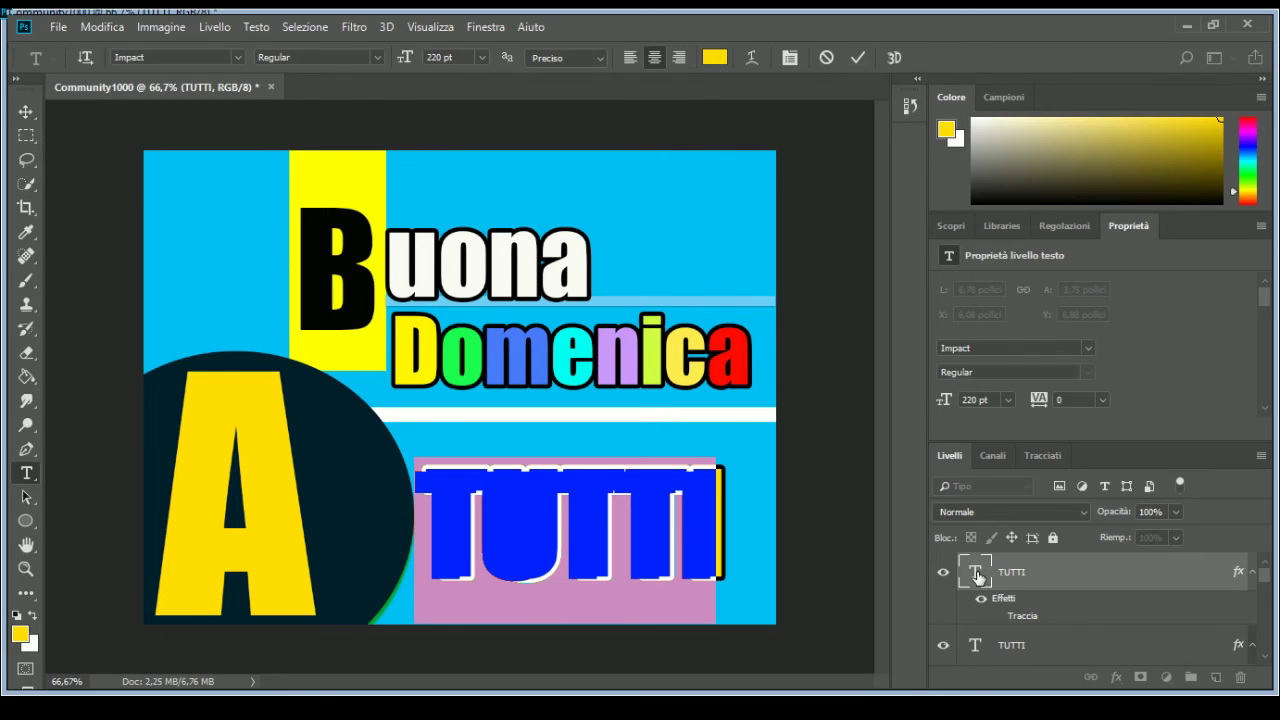
click(716, 55)
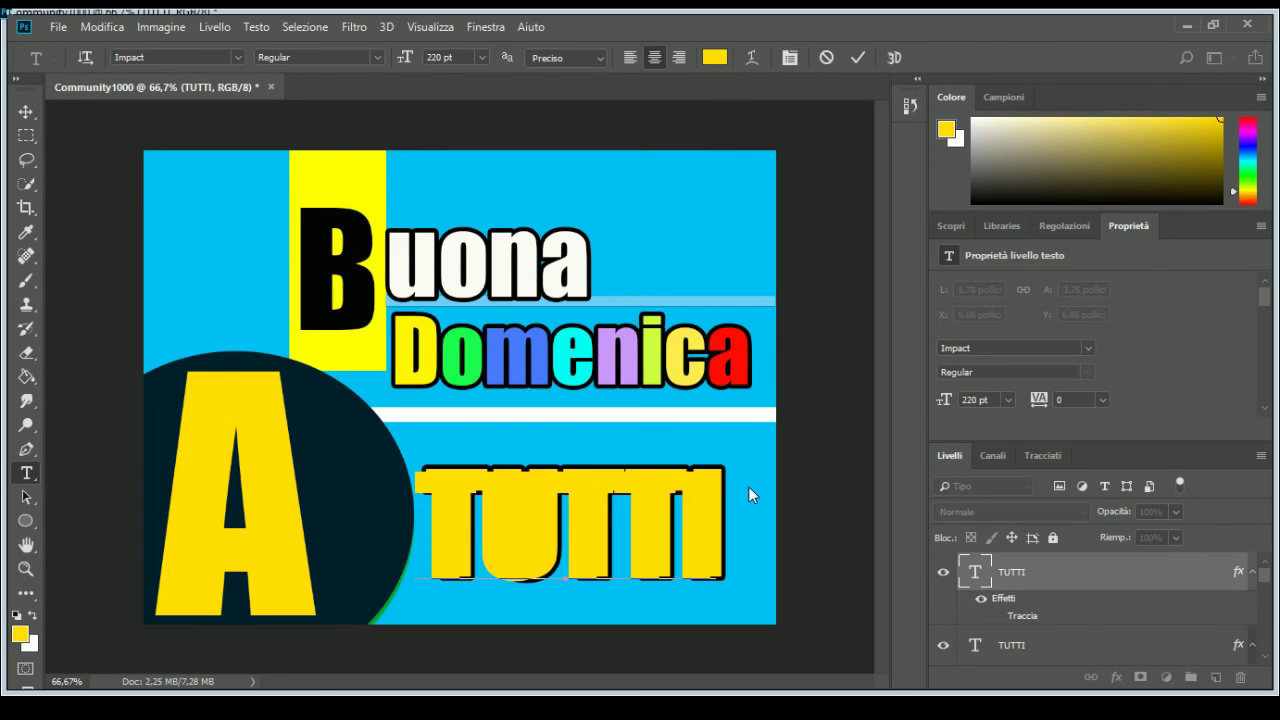
click(760, 280)
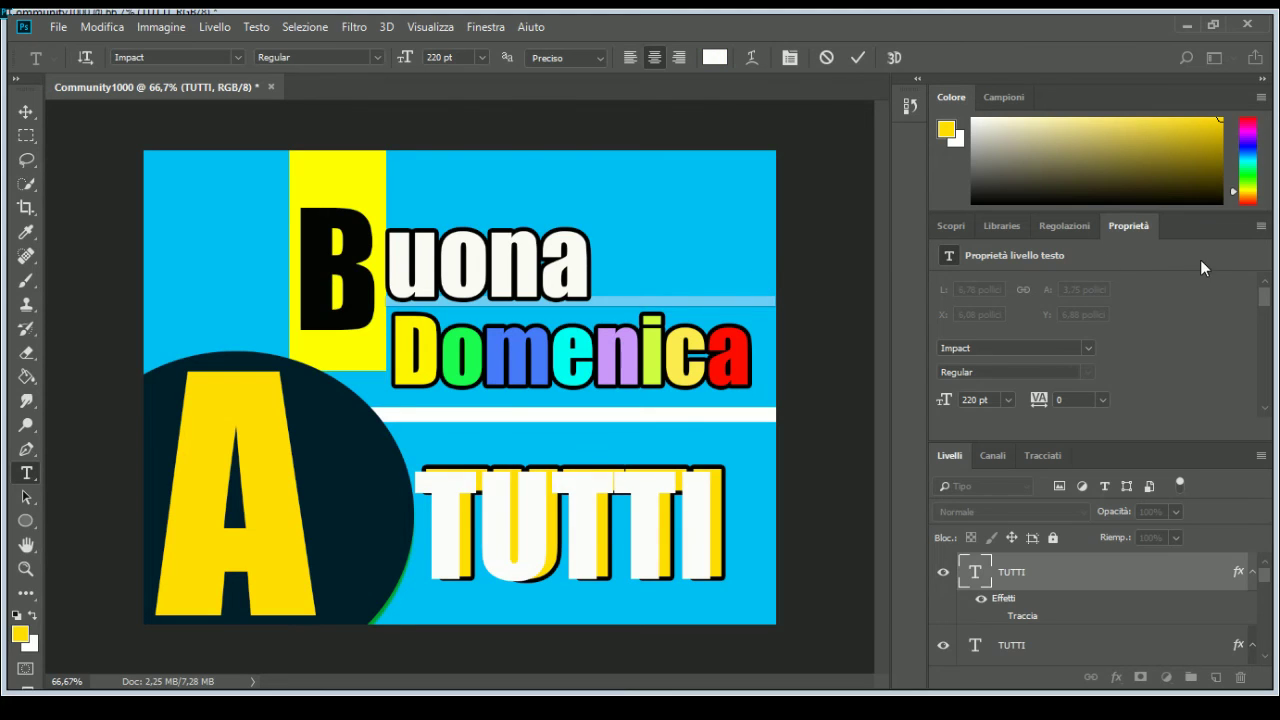
key(ctrl+a)
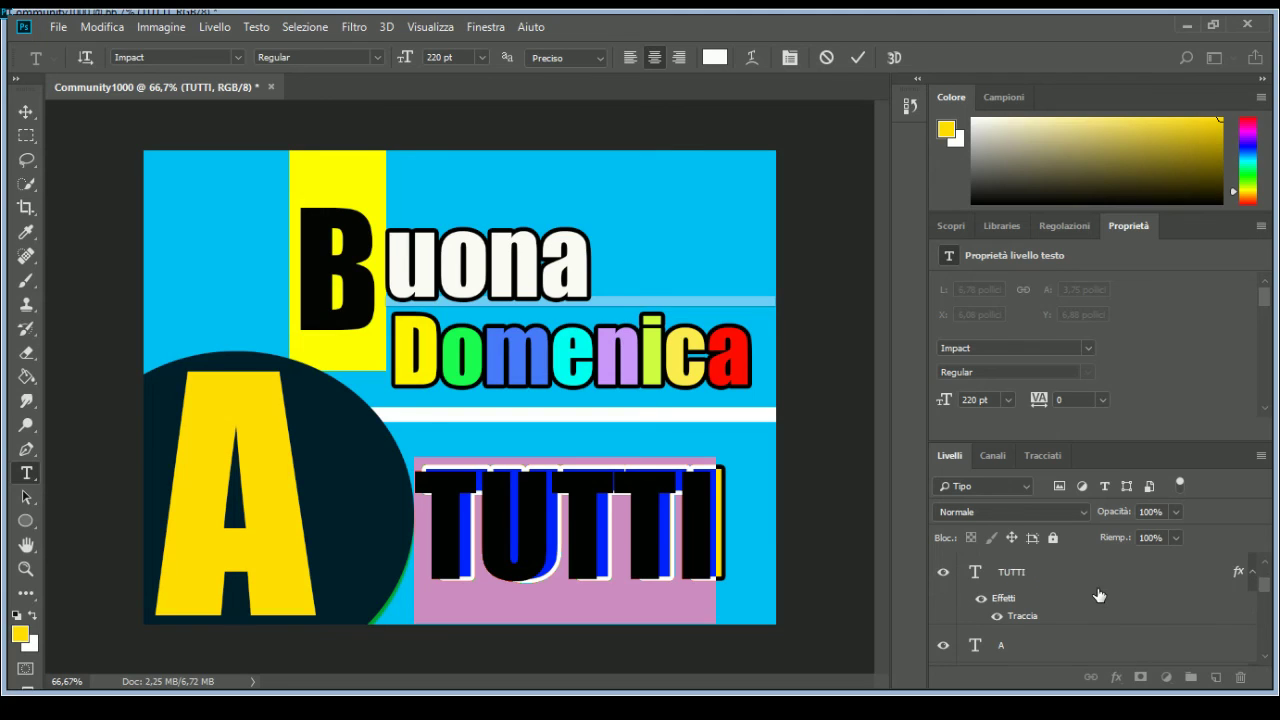
mouse_move(1000, 578)
mouse_down()
mouse_move(1057, 653)
mouse_move(1080, 620)
mouse_up()
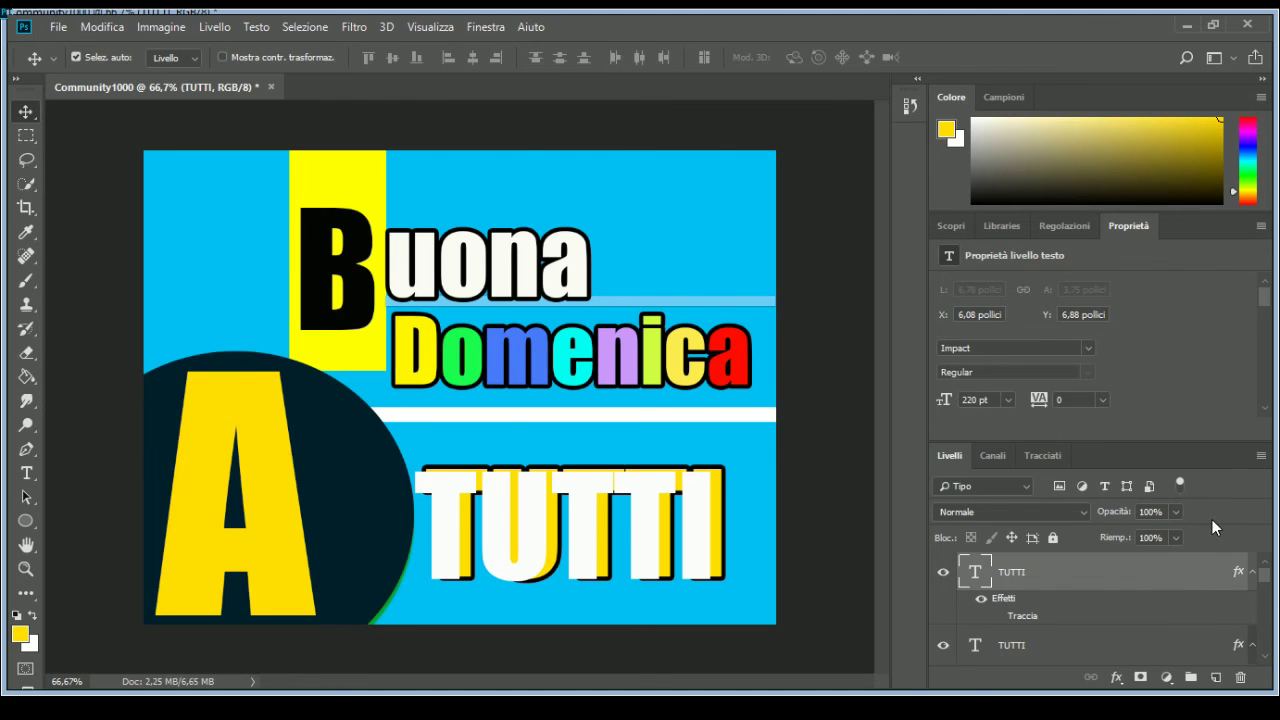
Step: Collapse both TUTTI effects lists and stack the yellow TUTTI above the white copy
drag(1265, 583, 1266, 588)
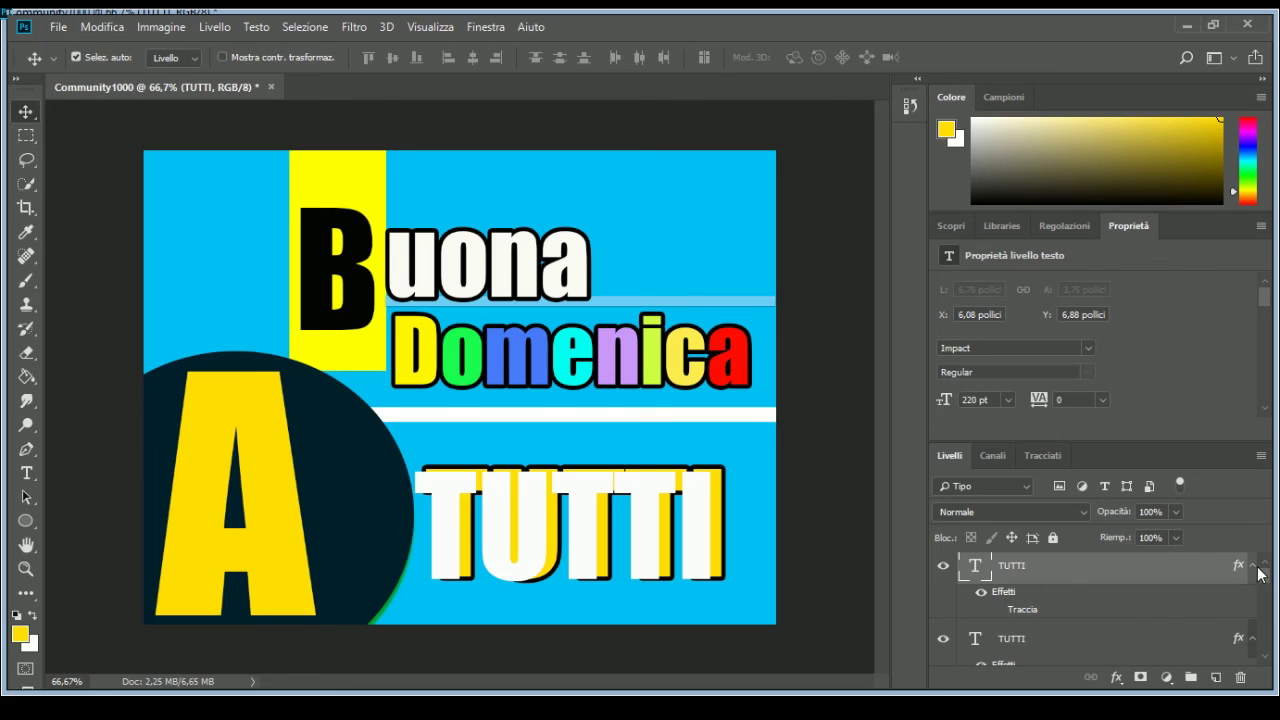
click(1253, 567)
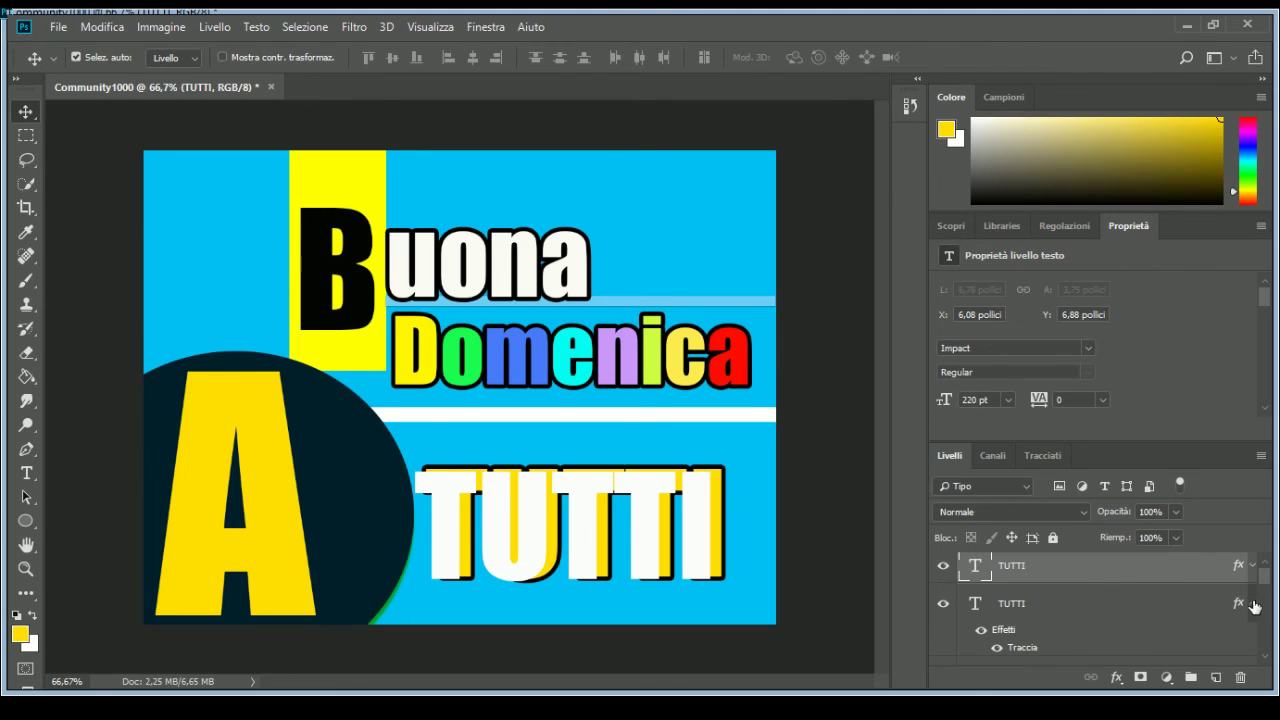
click(1251, 604)
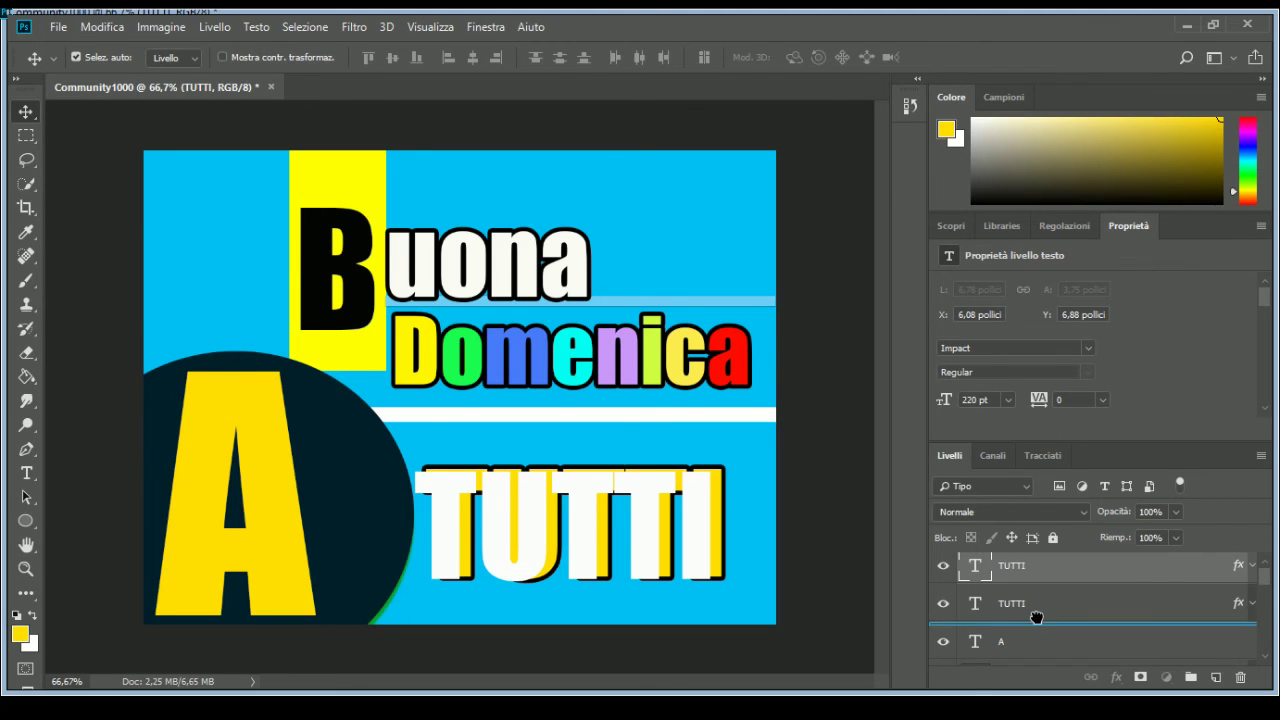
drag(1033, 578, 1037, 622)
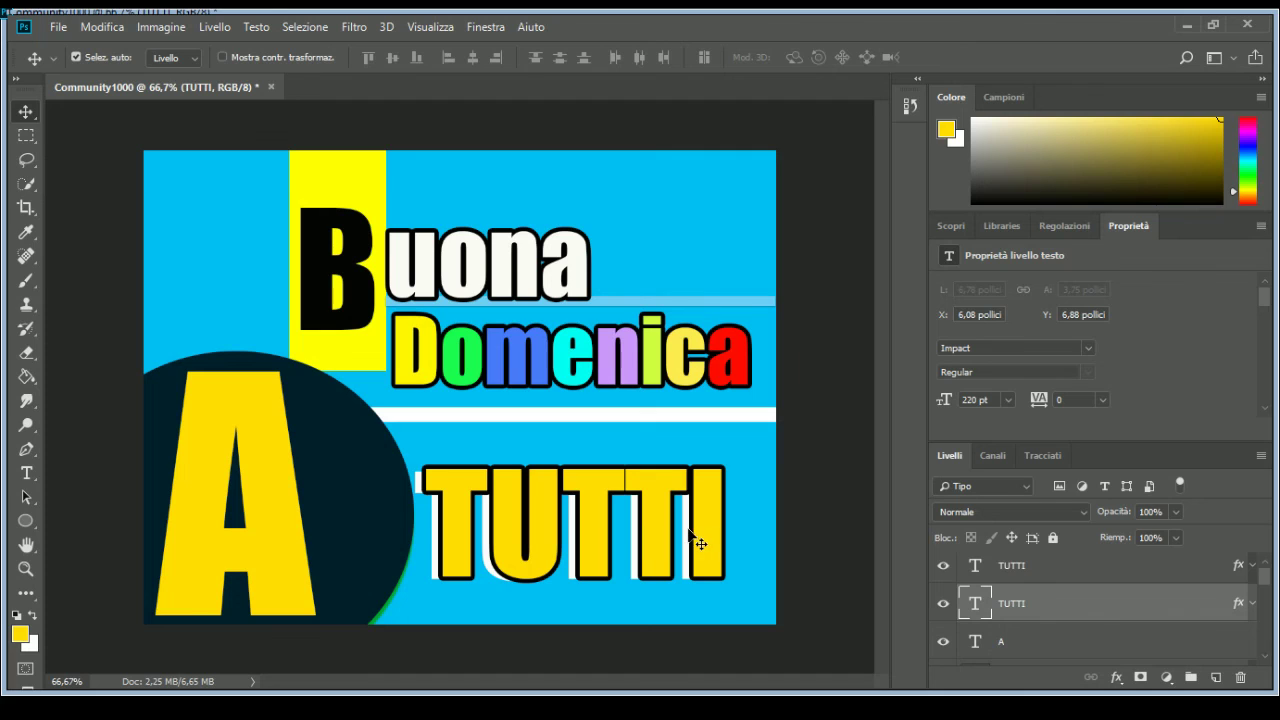
Step: Shift the yellow TUTTI up-left so white edges show, then select the white TUTTI layer
drag(691, 540, 672, 538)
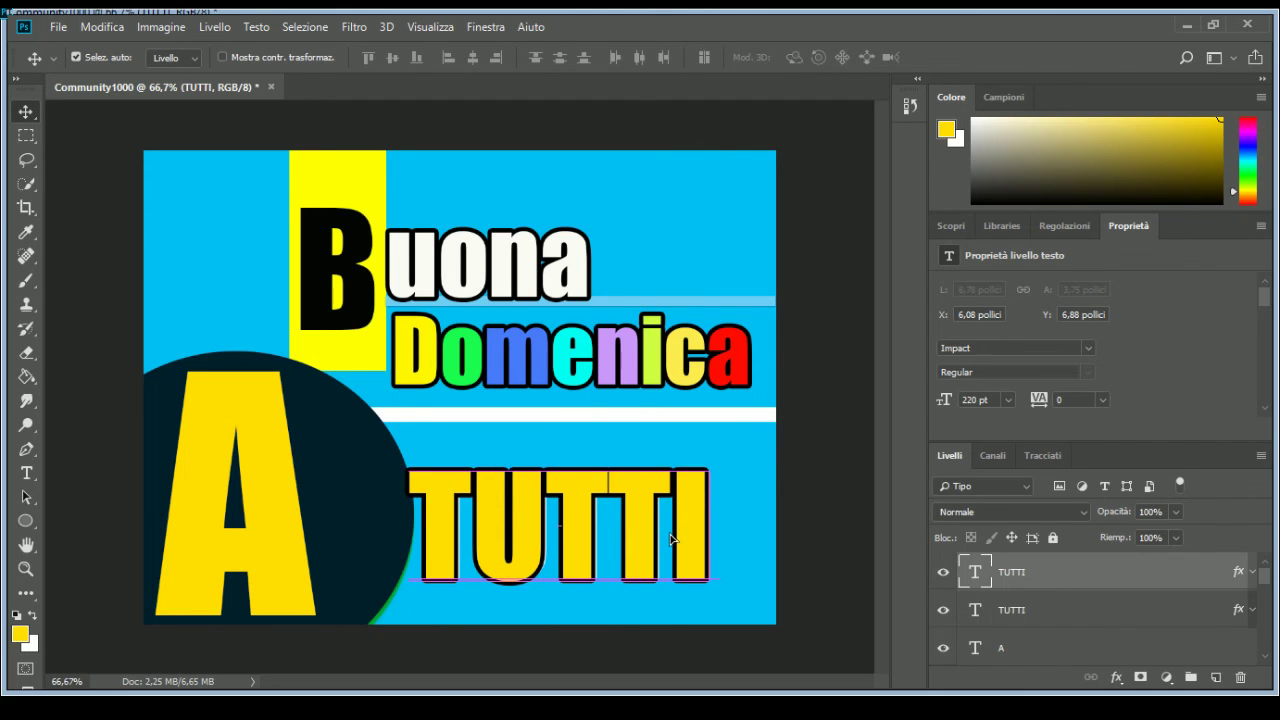
drag(670, 538, 670, 538)
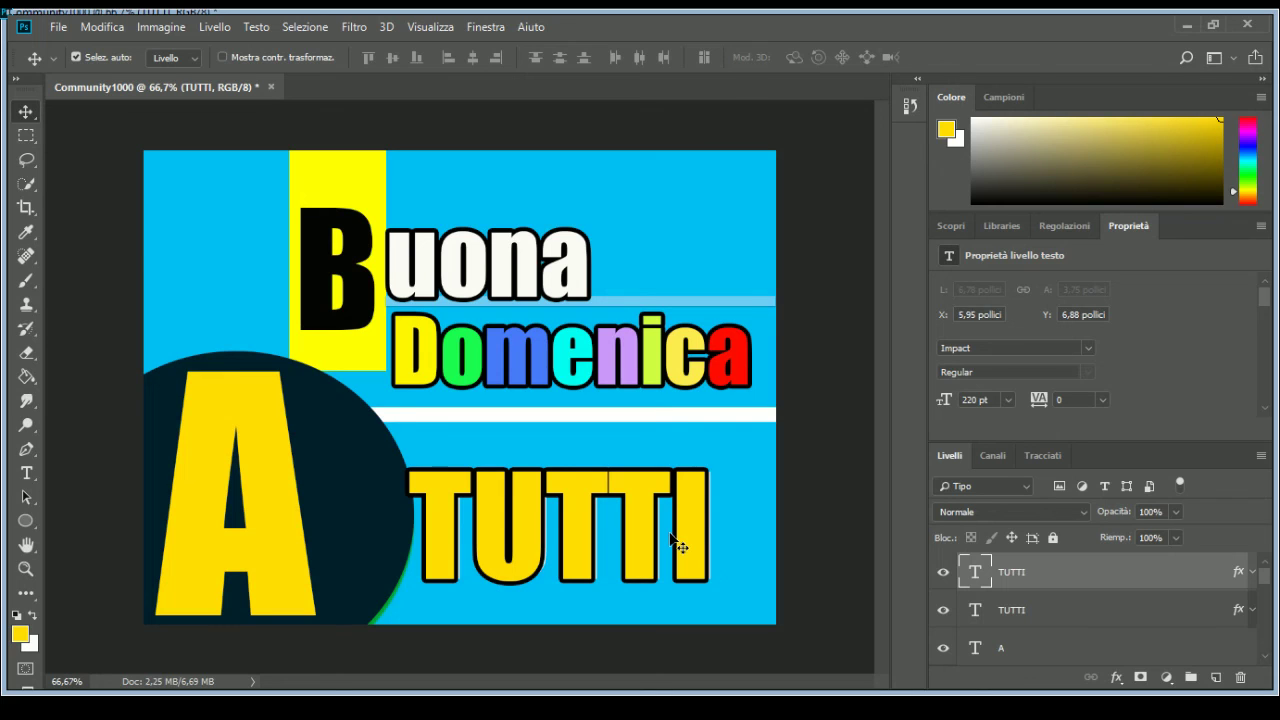
key(Left)
key(Left)
key(Up)
key(Up)
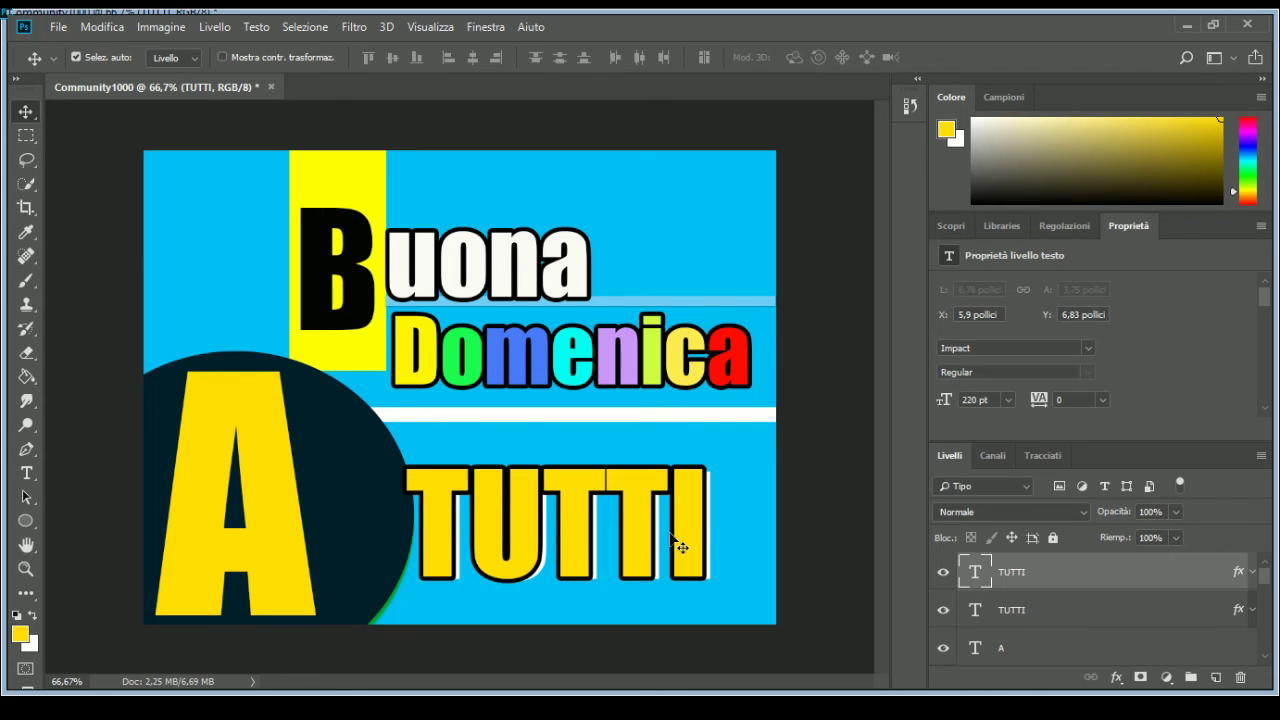
key(Up)
key(Left)
key(Left)
key(Up)
key(Up)
key(Up)
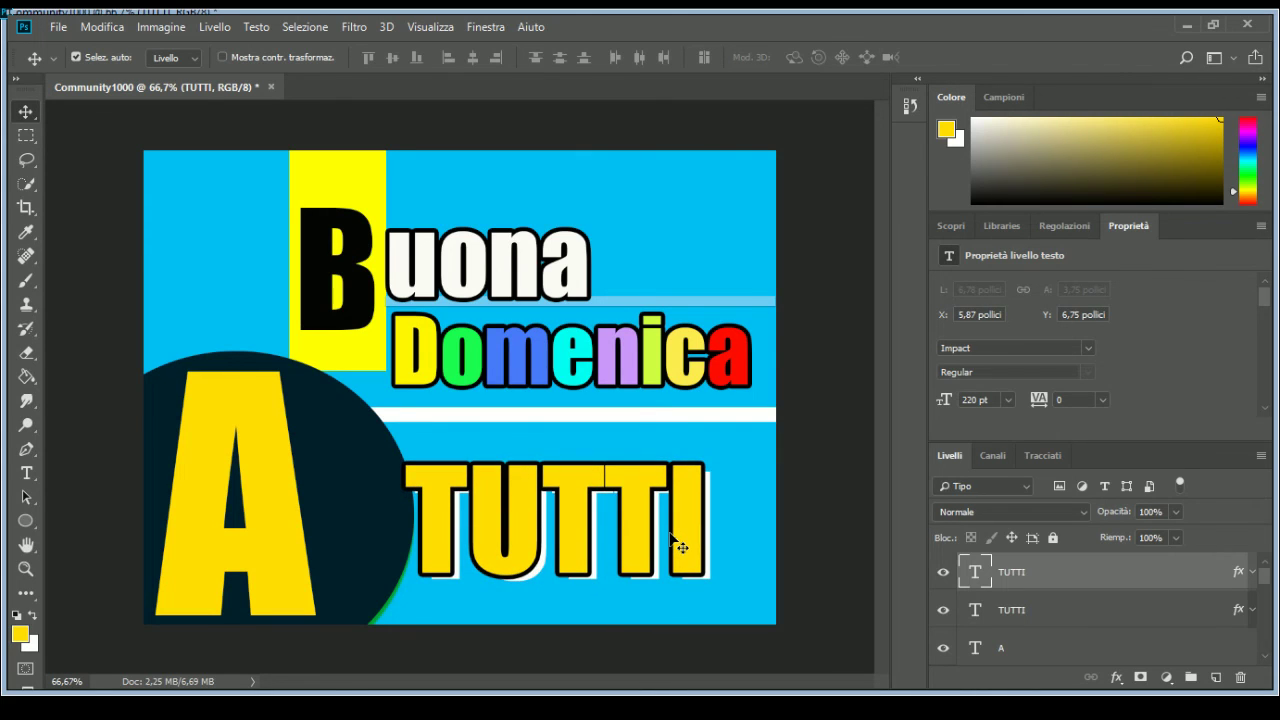
key(Left)
key(Left)
key(Left)
key(Right)
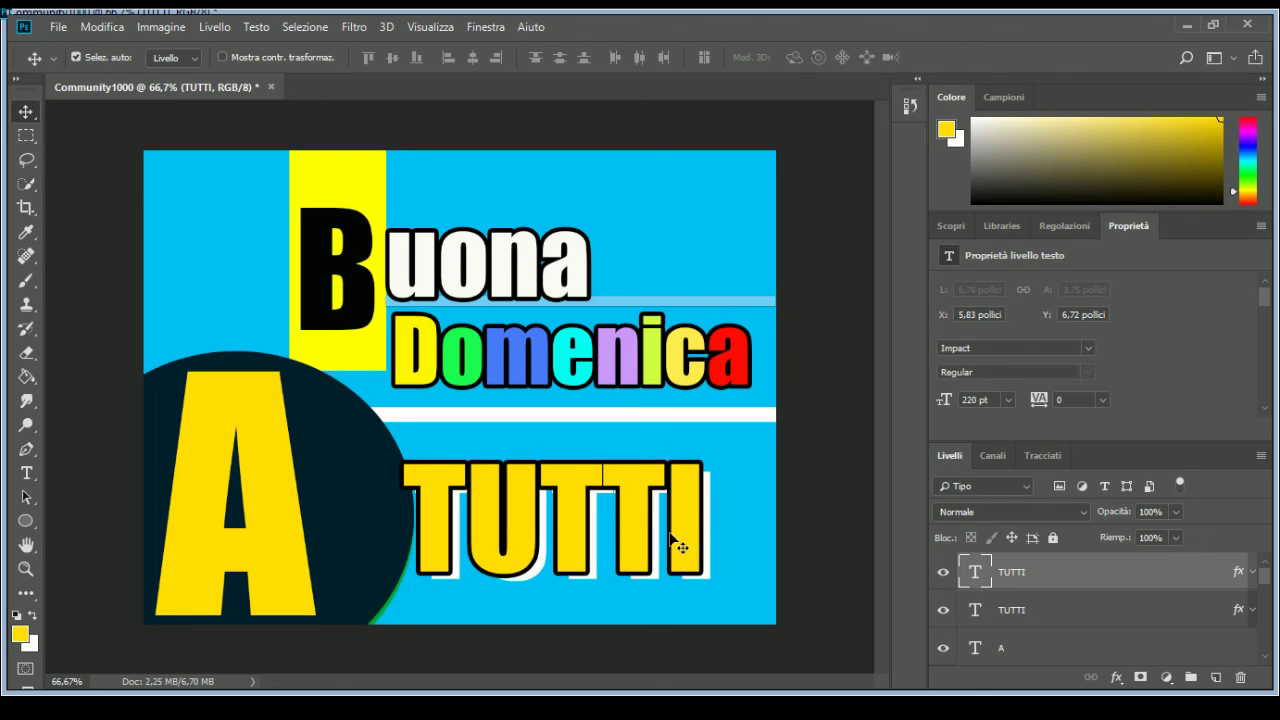
key(Right)
key(Right)
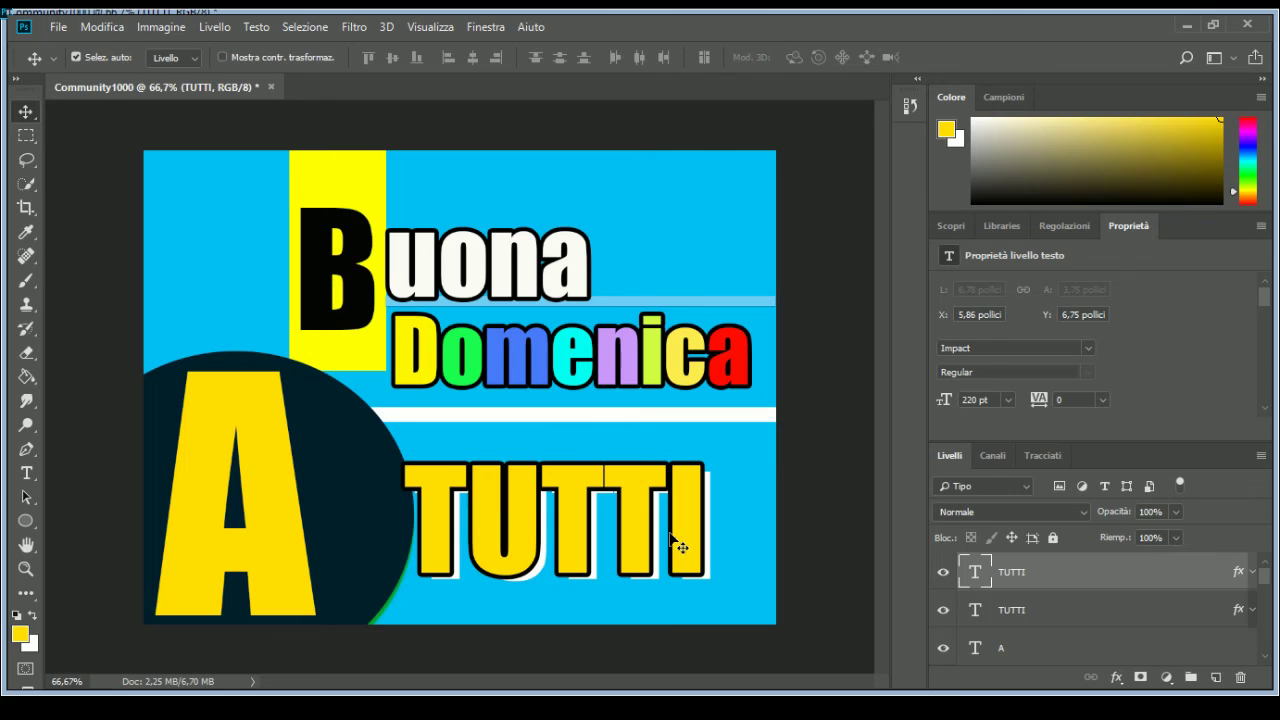
key(Right)
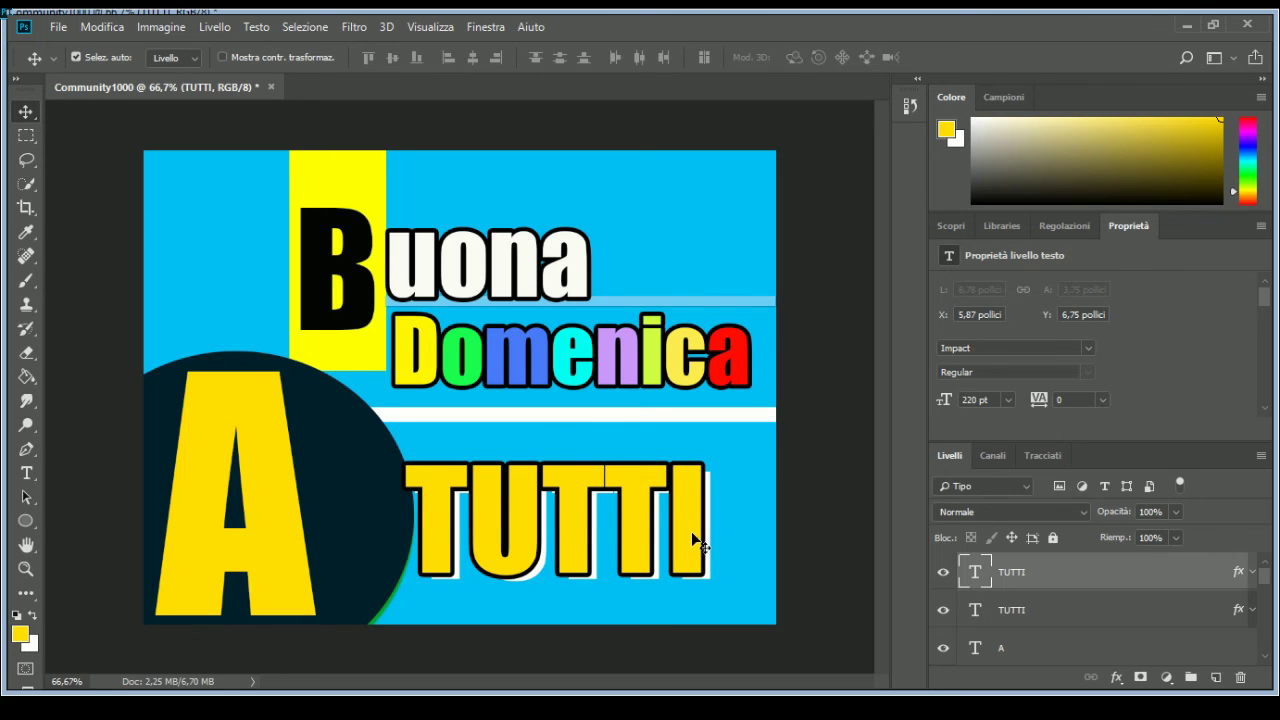
click(976, 619)
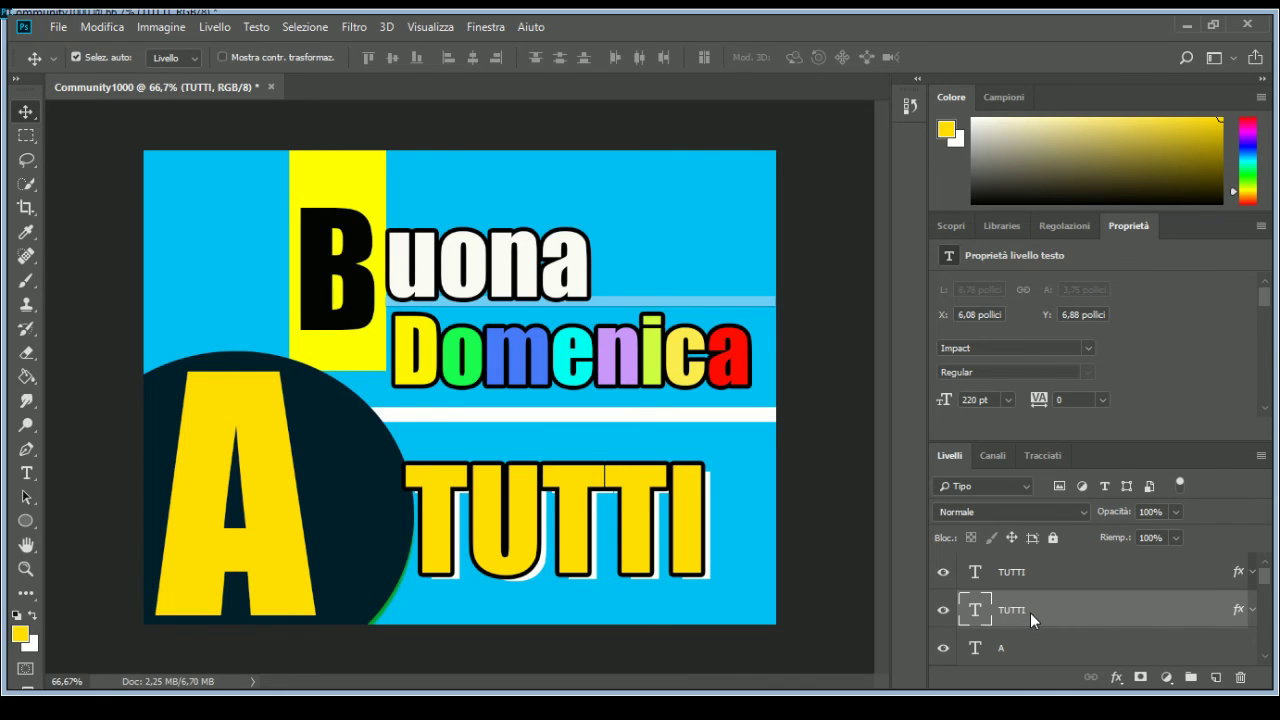
Step: Nudge the white TUTTI copy down so it peeks out beneath the yellow lettering
key(h)
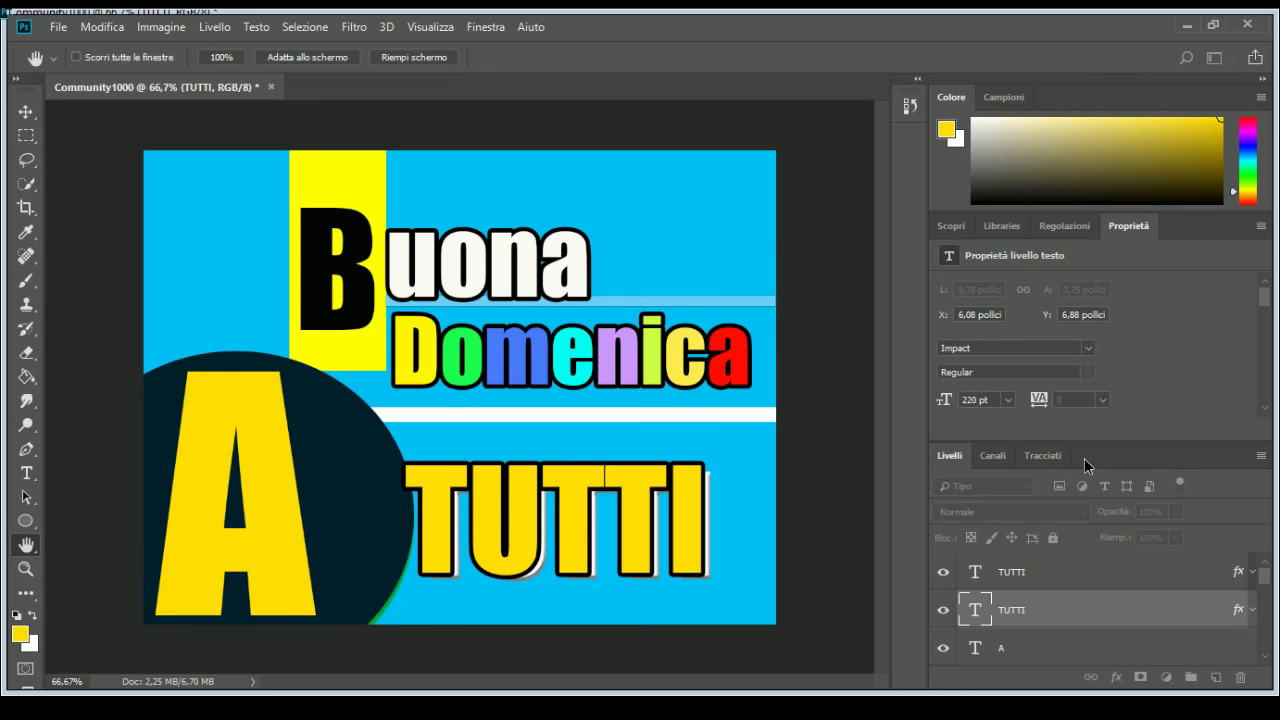
key(Down)
key(Down)
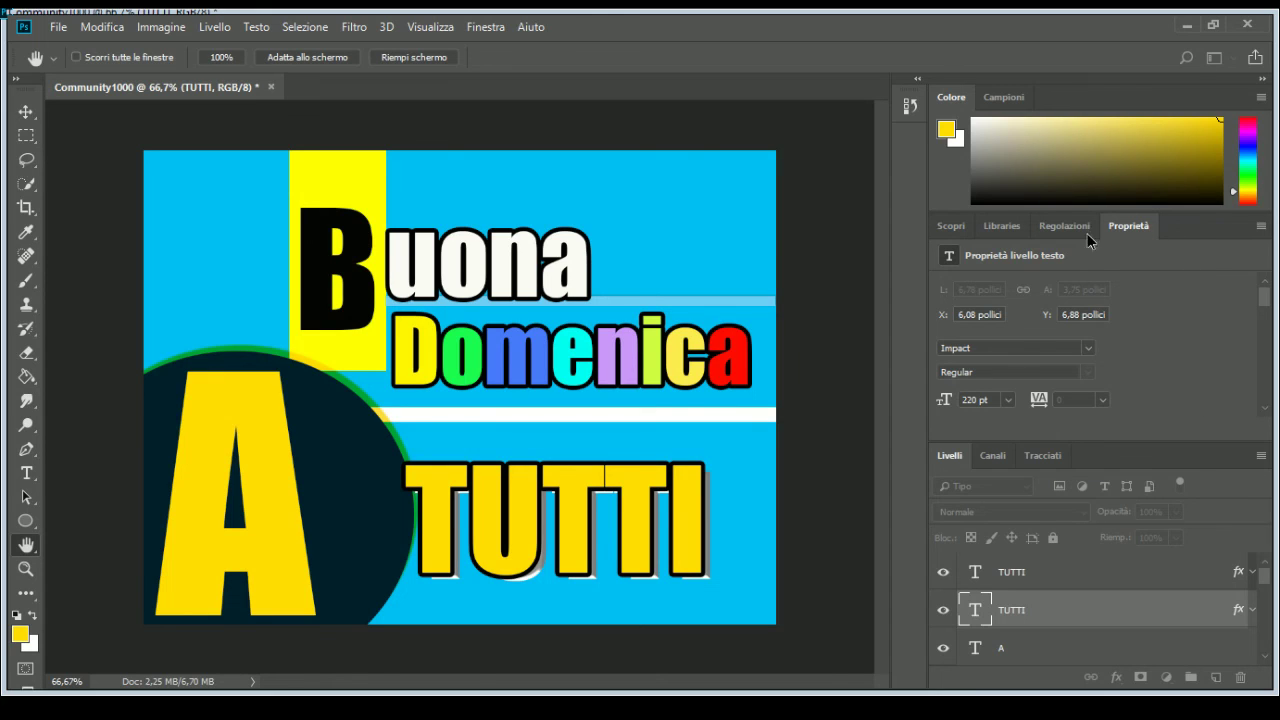
key(v)
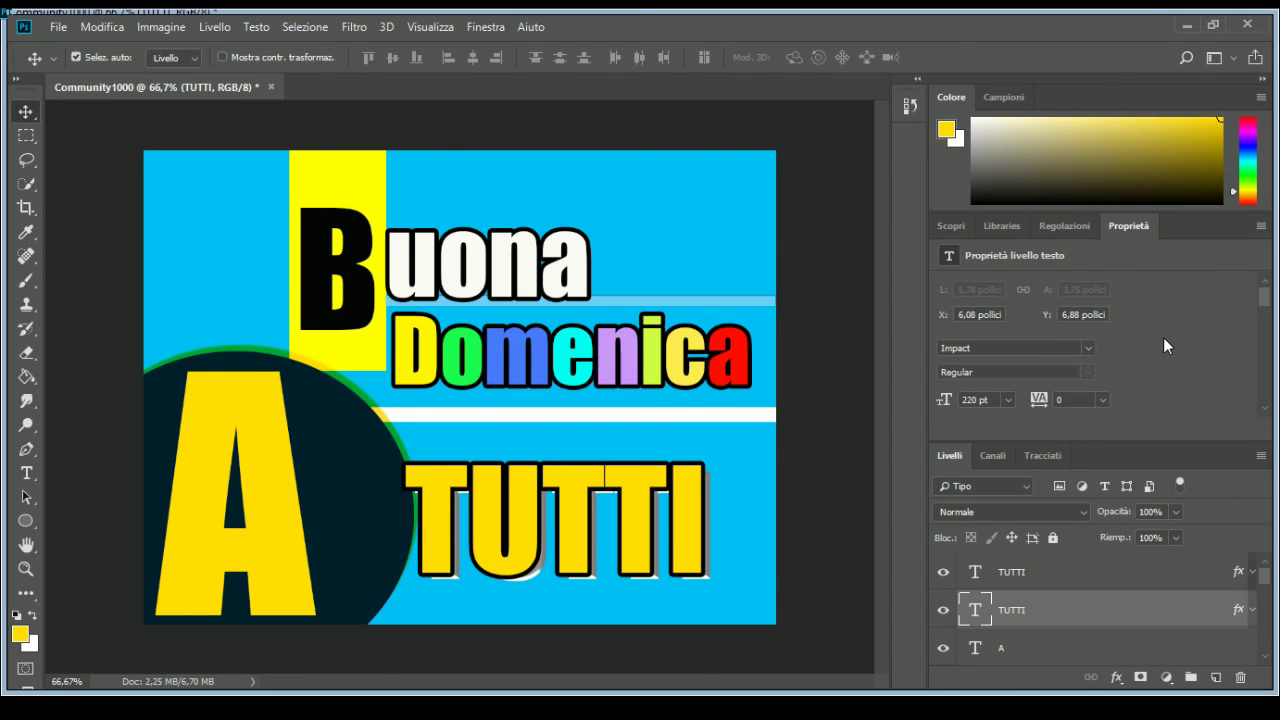